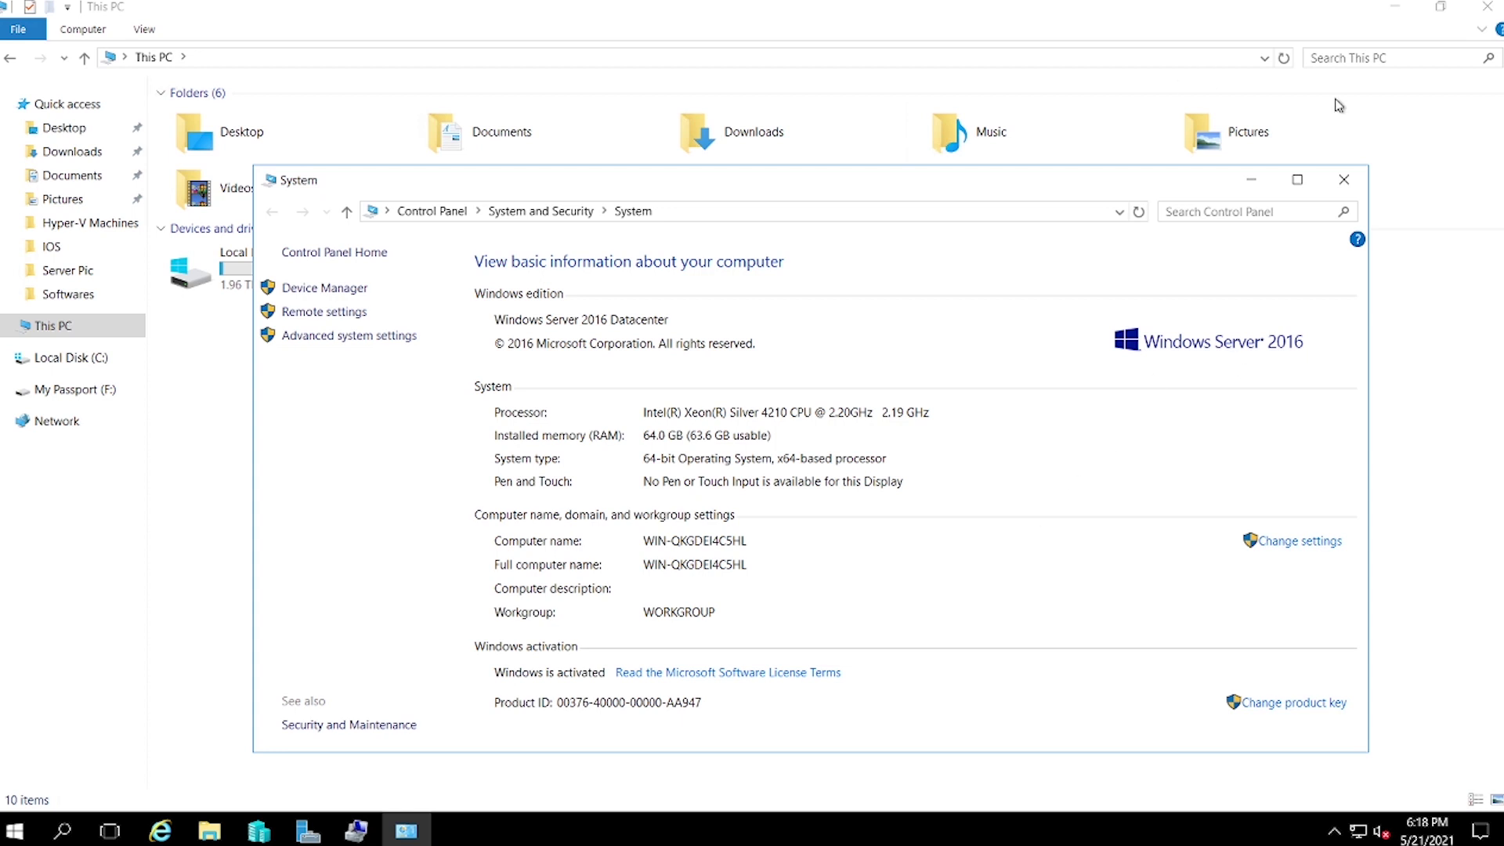
# - Review the server's Hyper-V virtual machines, its drives, and the Disk 0 layout in Disk Management
pyautogui.click(1344, 179)
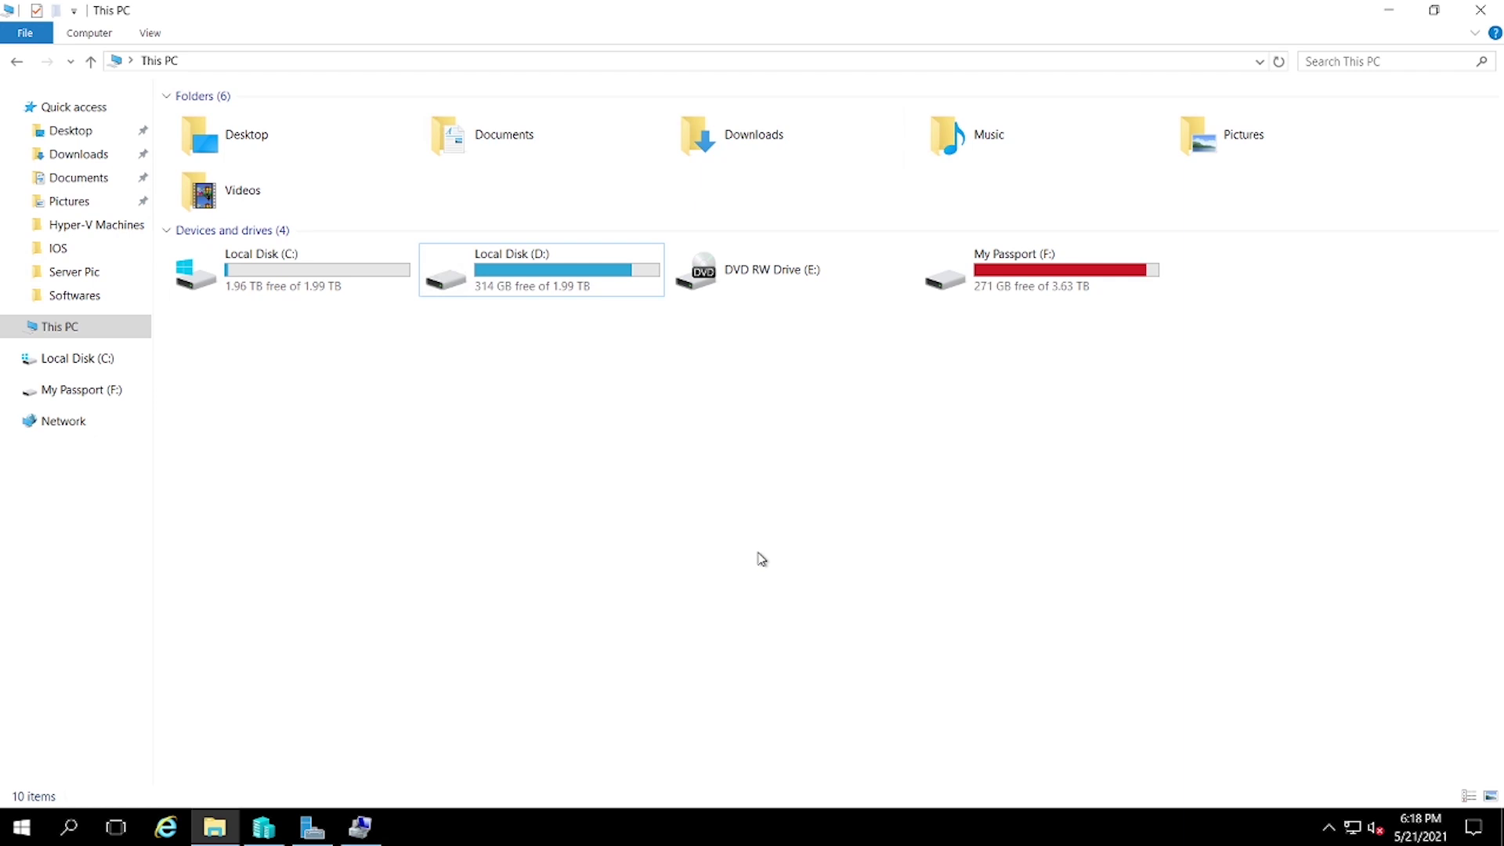
pyautogui.click(272, 823)
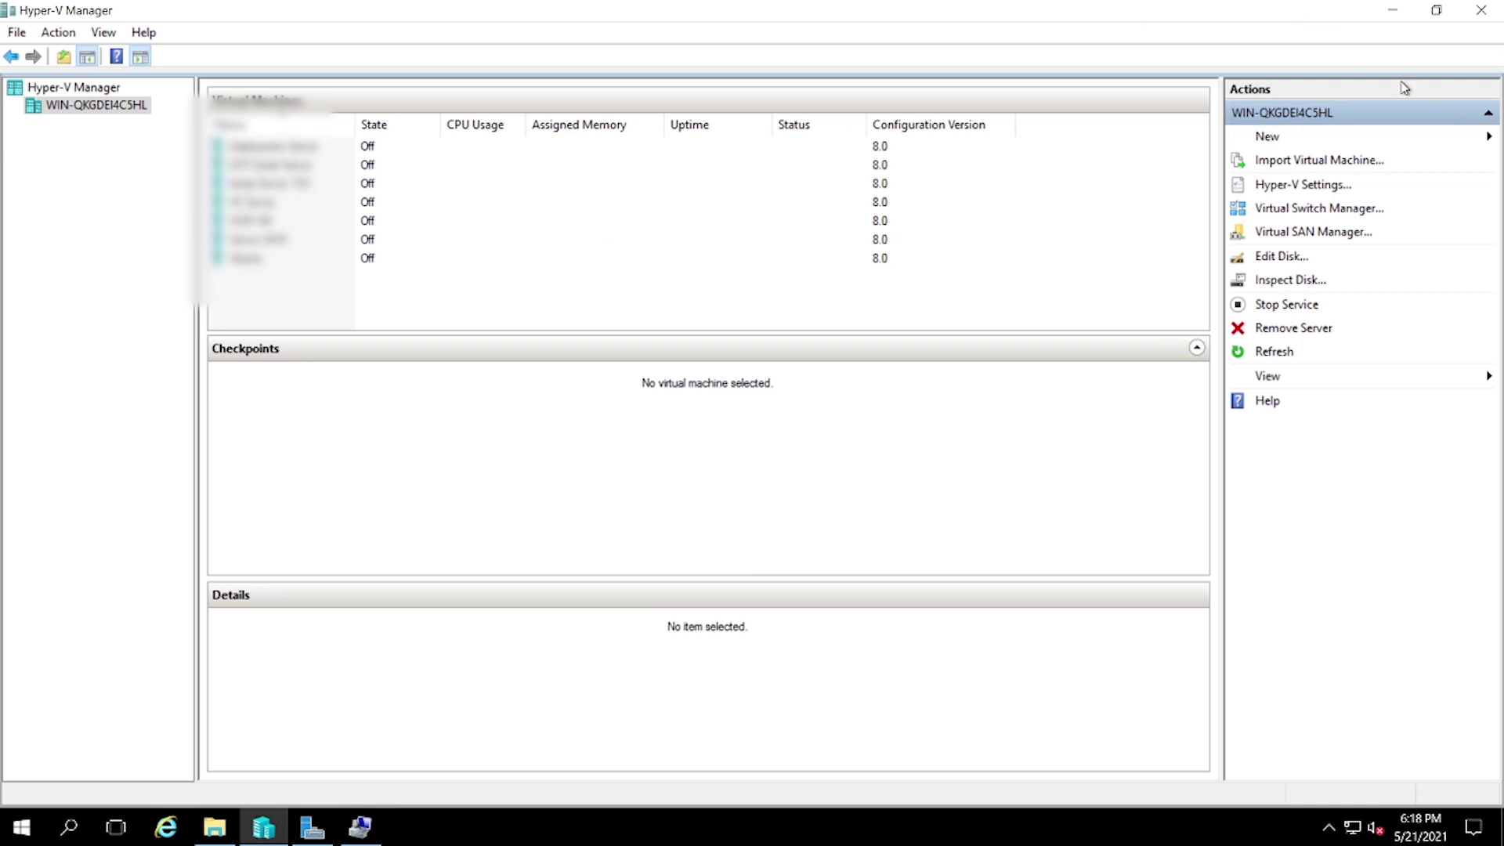
pyautogui.click(1395, 11)
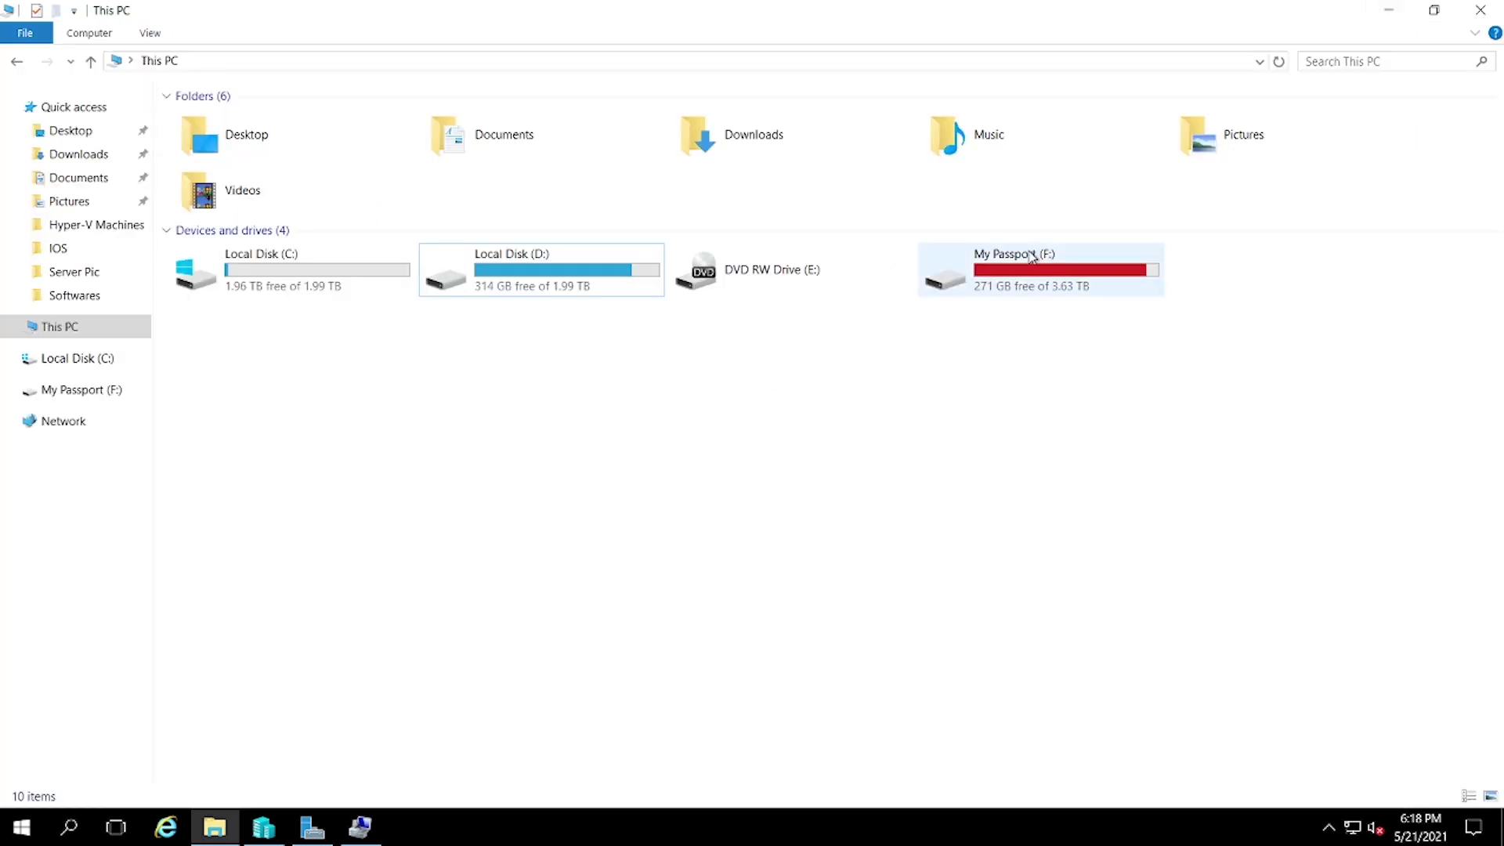
pyautogui.doubleClick(1032, 279)
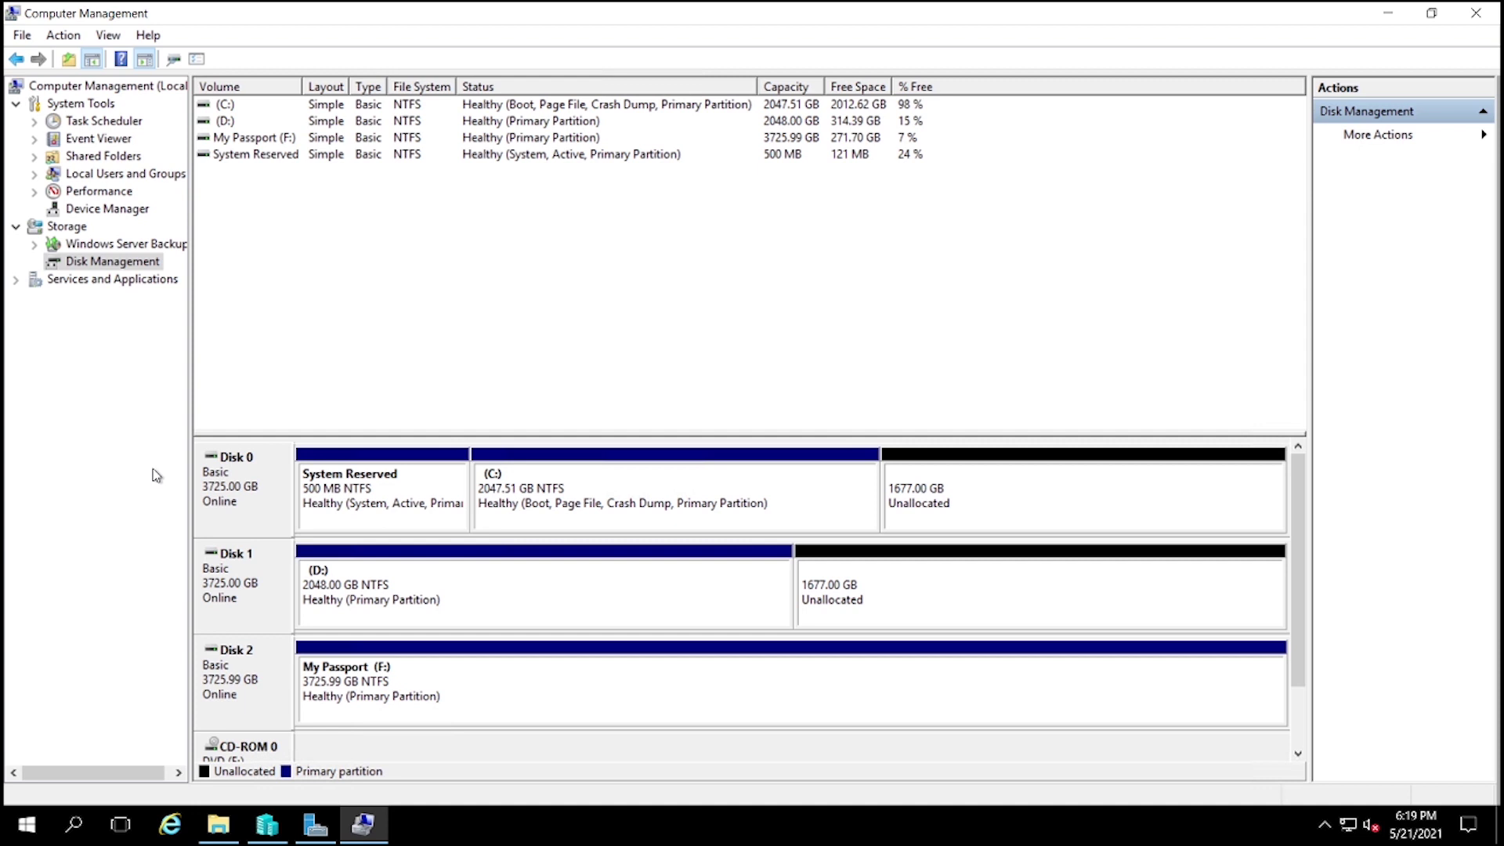
pyautogui.click(238, 510)
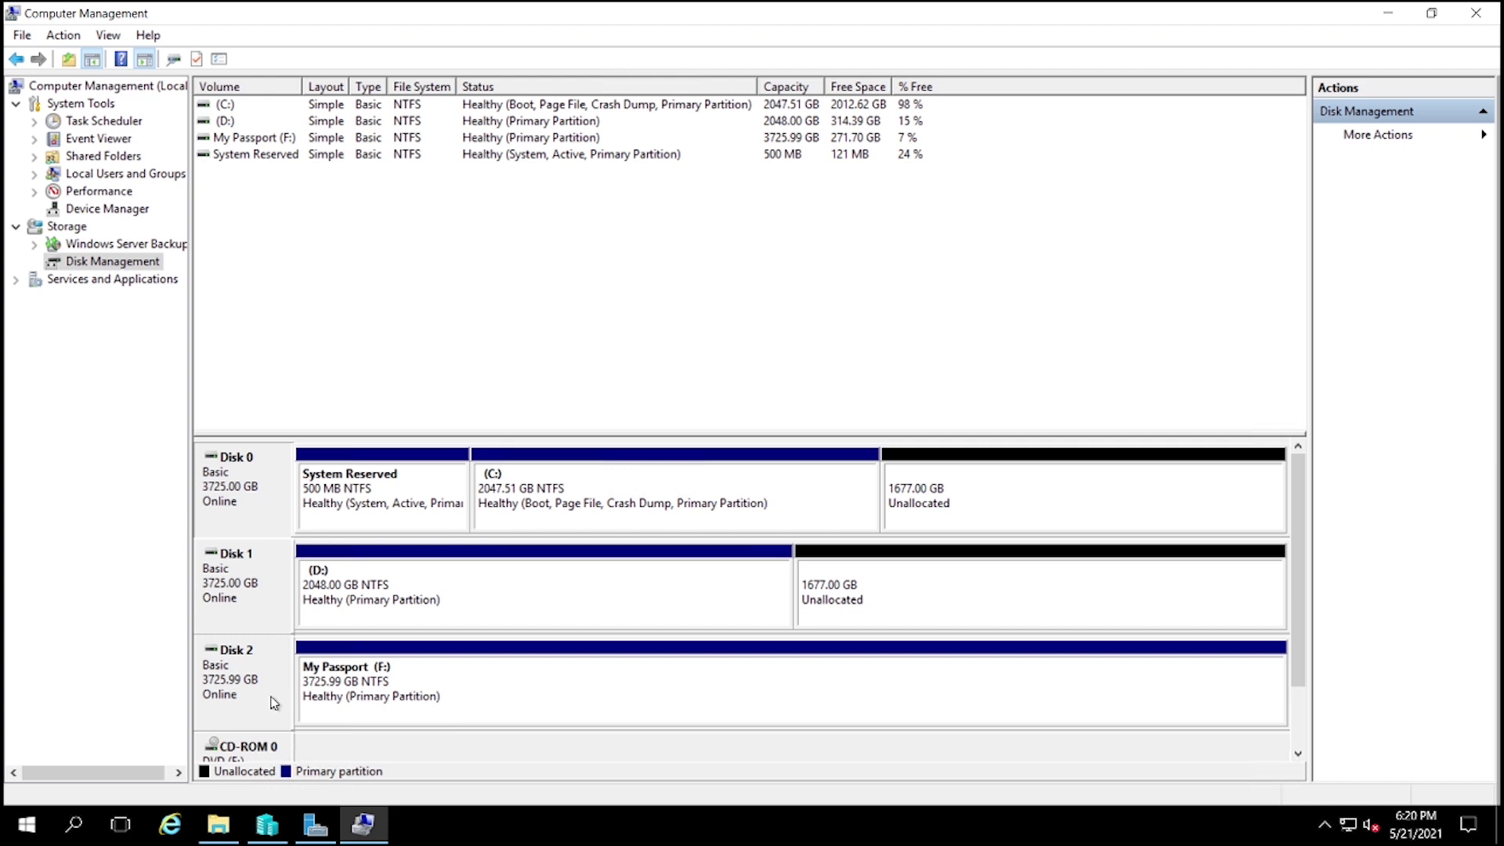
pyautogui.click(1387, 13)
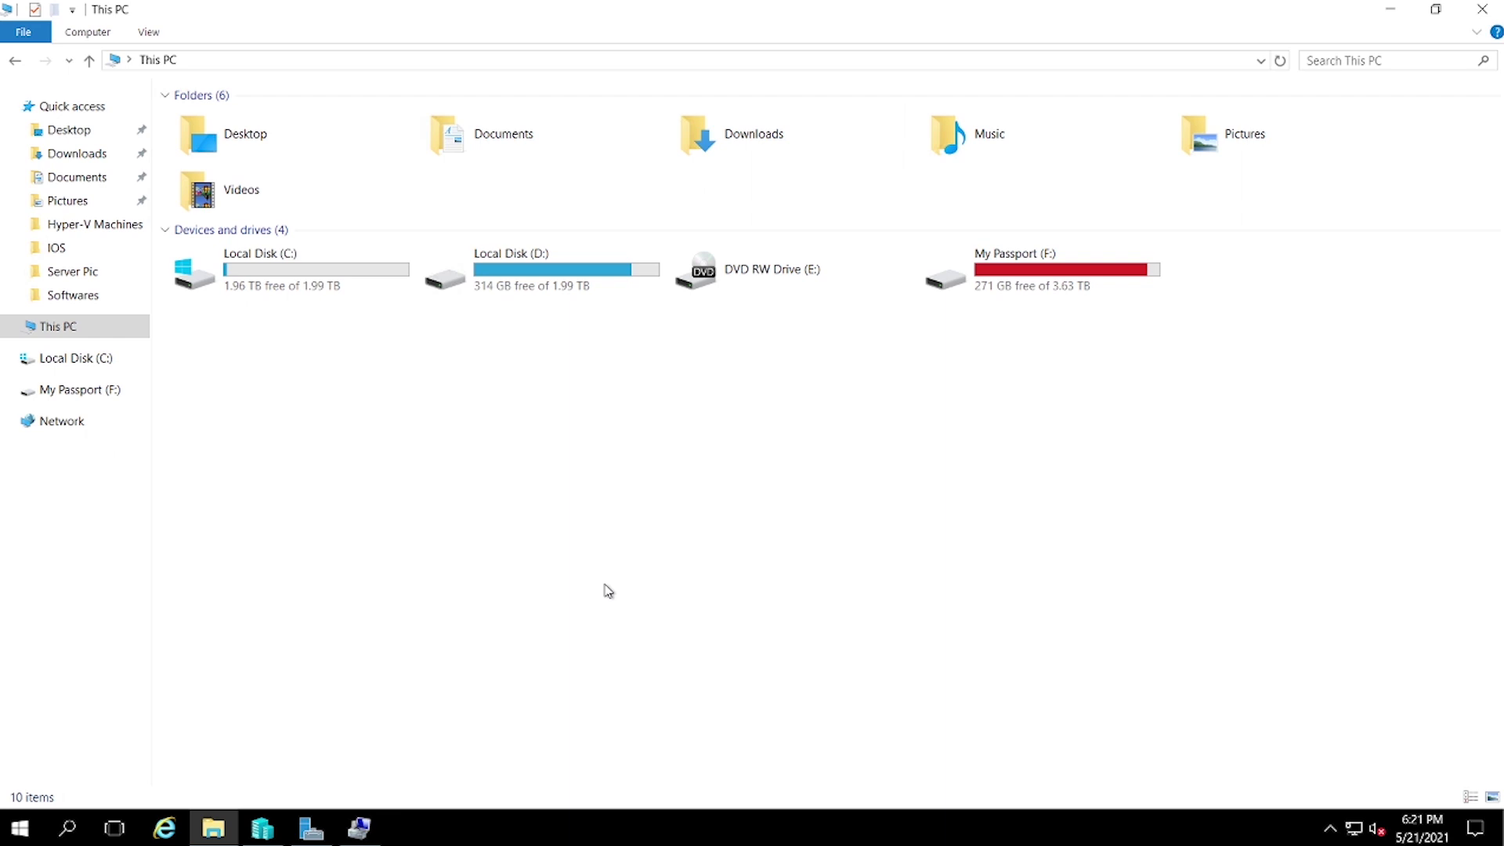
# - Shut down Windows Server and enter the PERC H730P Mini BIOS Configuration Utility during startup
pyautogui.click(25, 824)
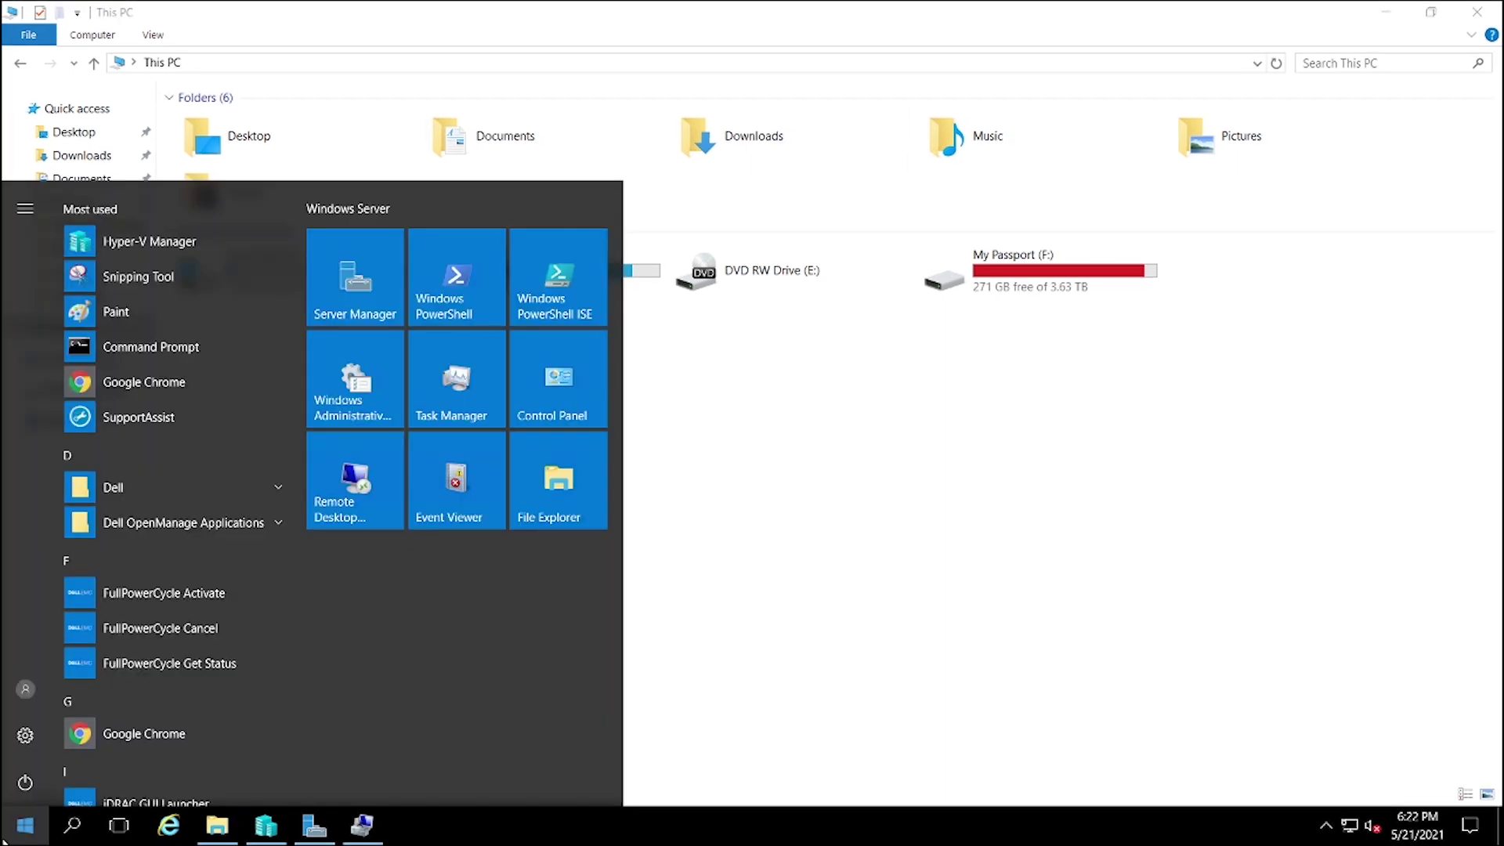
pyautogui.click(25, 783)
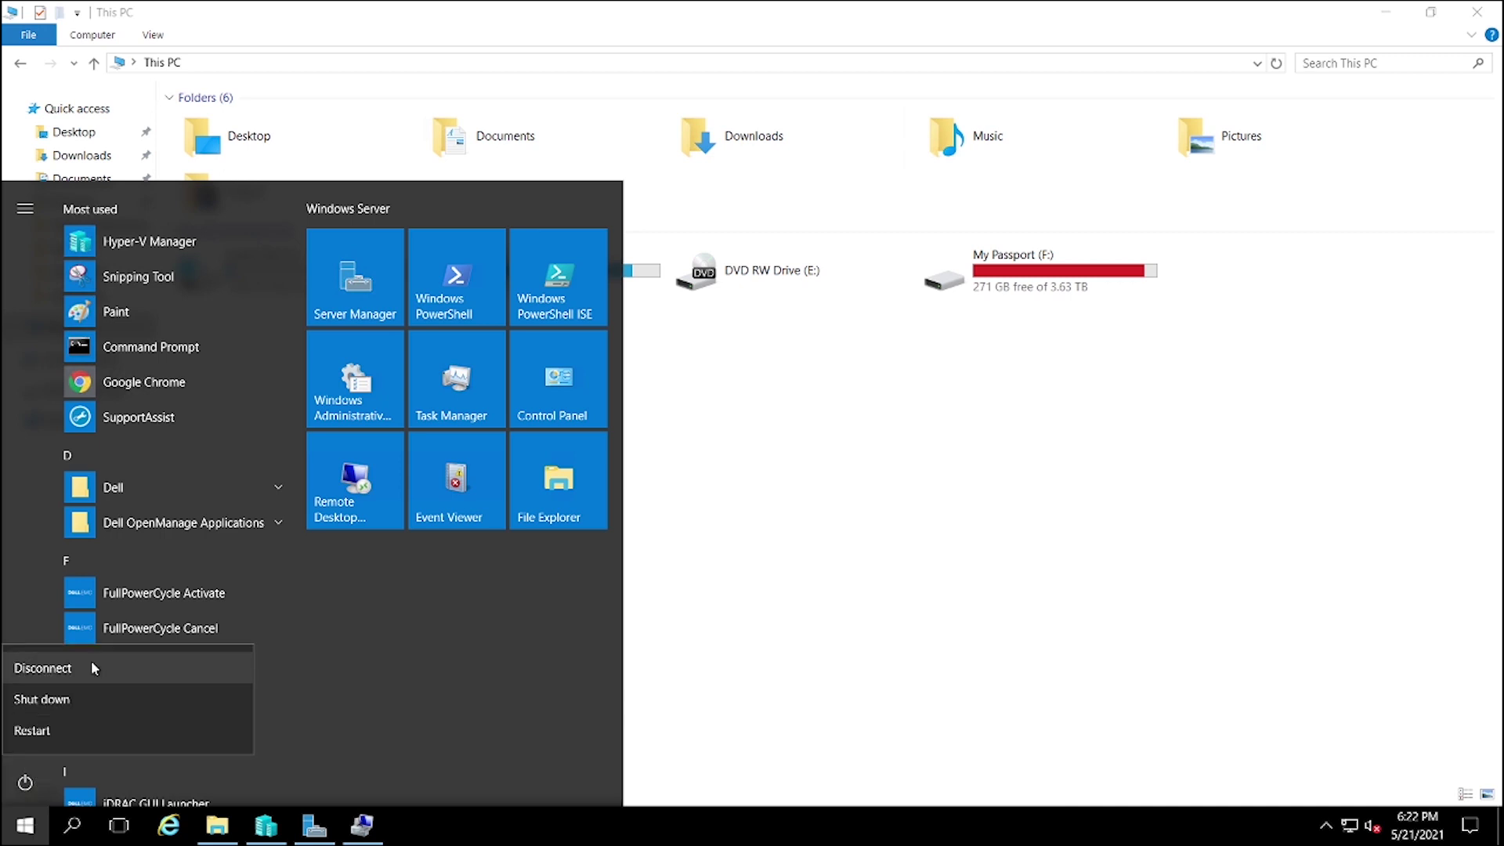
pyautogui.click(67, 702)
pyautogui.click(290, 726)
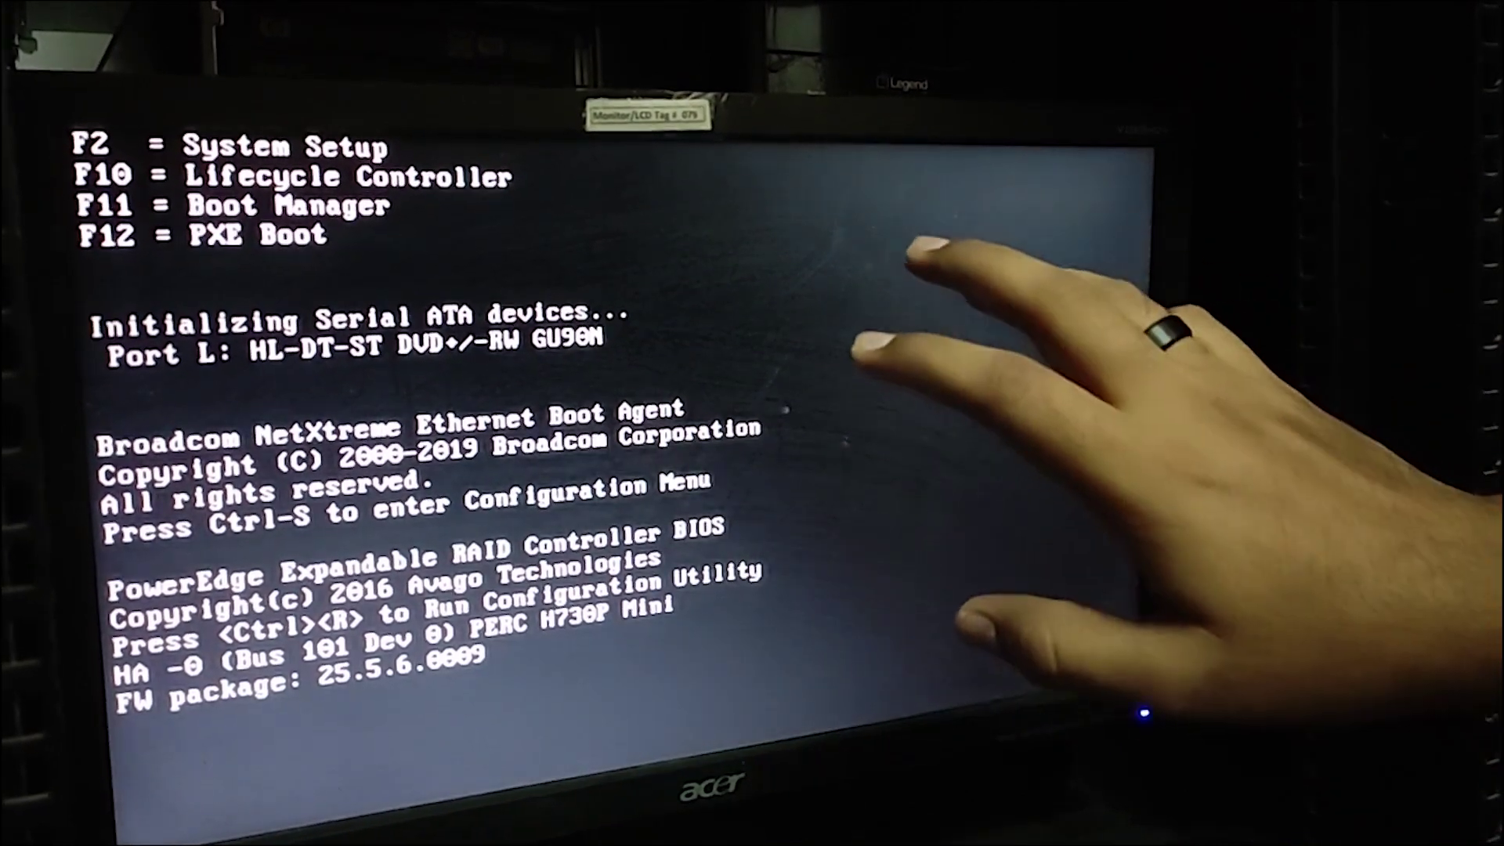
pyautogui.hotkey('ctrl', 'r')
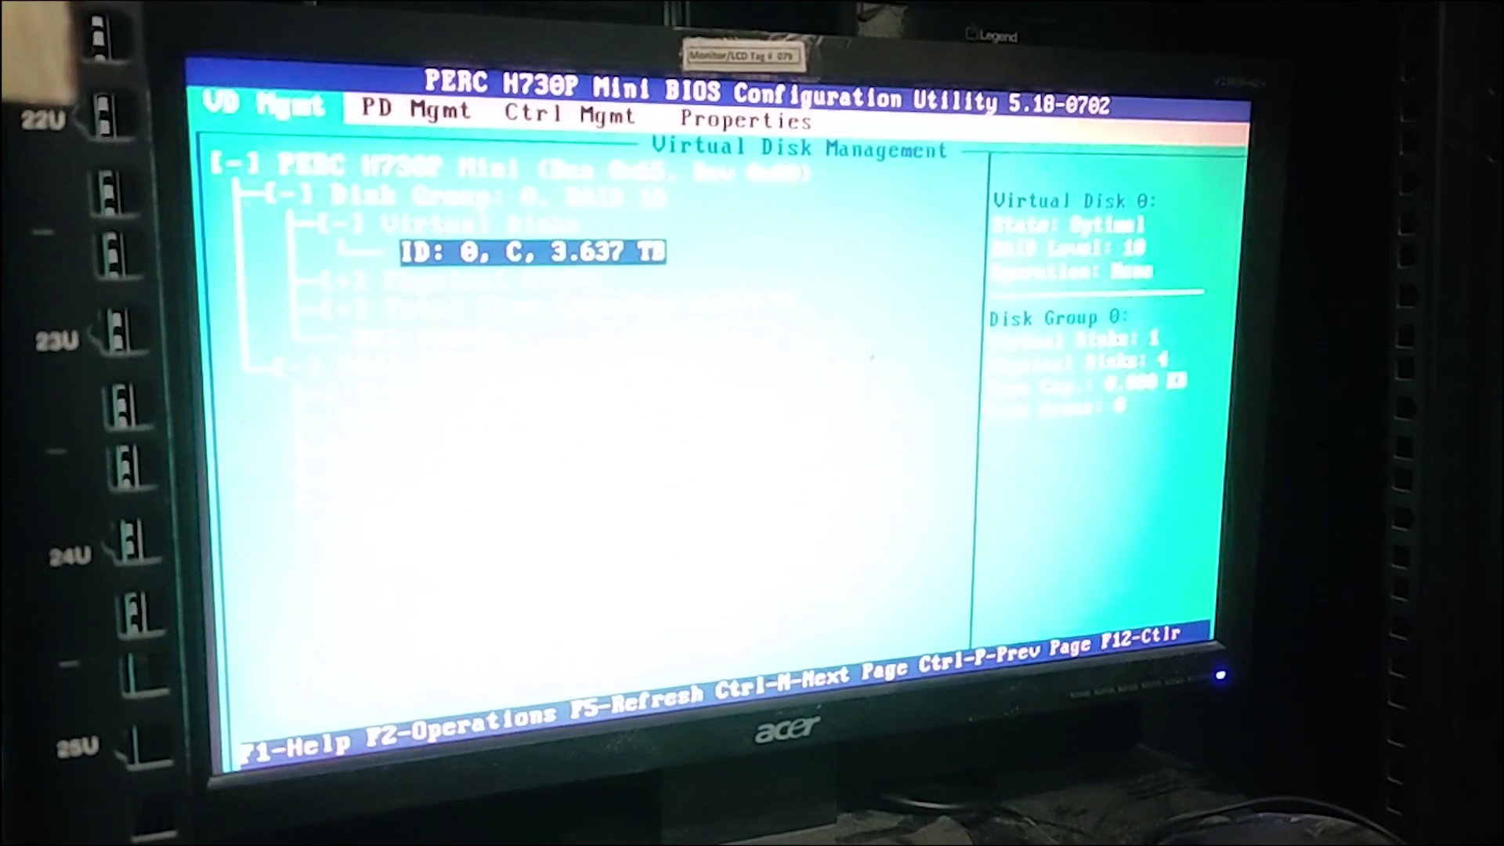
# - Examine the virtual disk and physical disk entries of Disk Group 0 in Virtual Disk Management
pyautogui.press('Up')
pyautogui.press('Up')
pyautogui.press('Down')
pyautogui.press('Down')
pyautogui.press('Down')
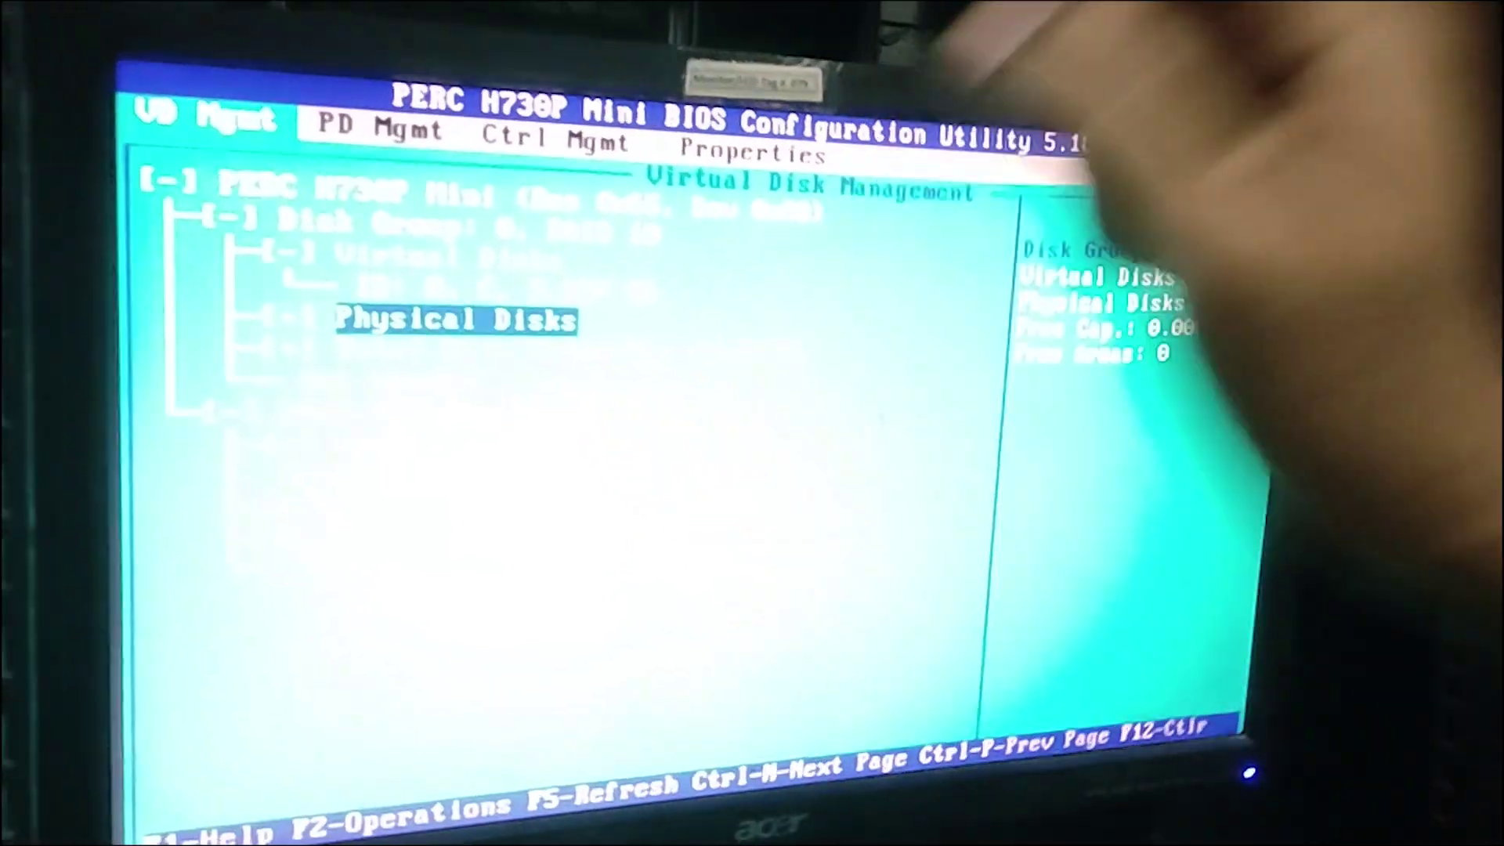
# - Delete the RAID 10 Disk Group 0 from the controller and confirm the deletion
pyautogui.press('Up')
pyautogui.press('Up')
pyautogui.press('Up')
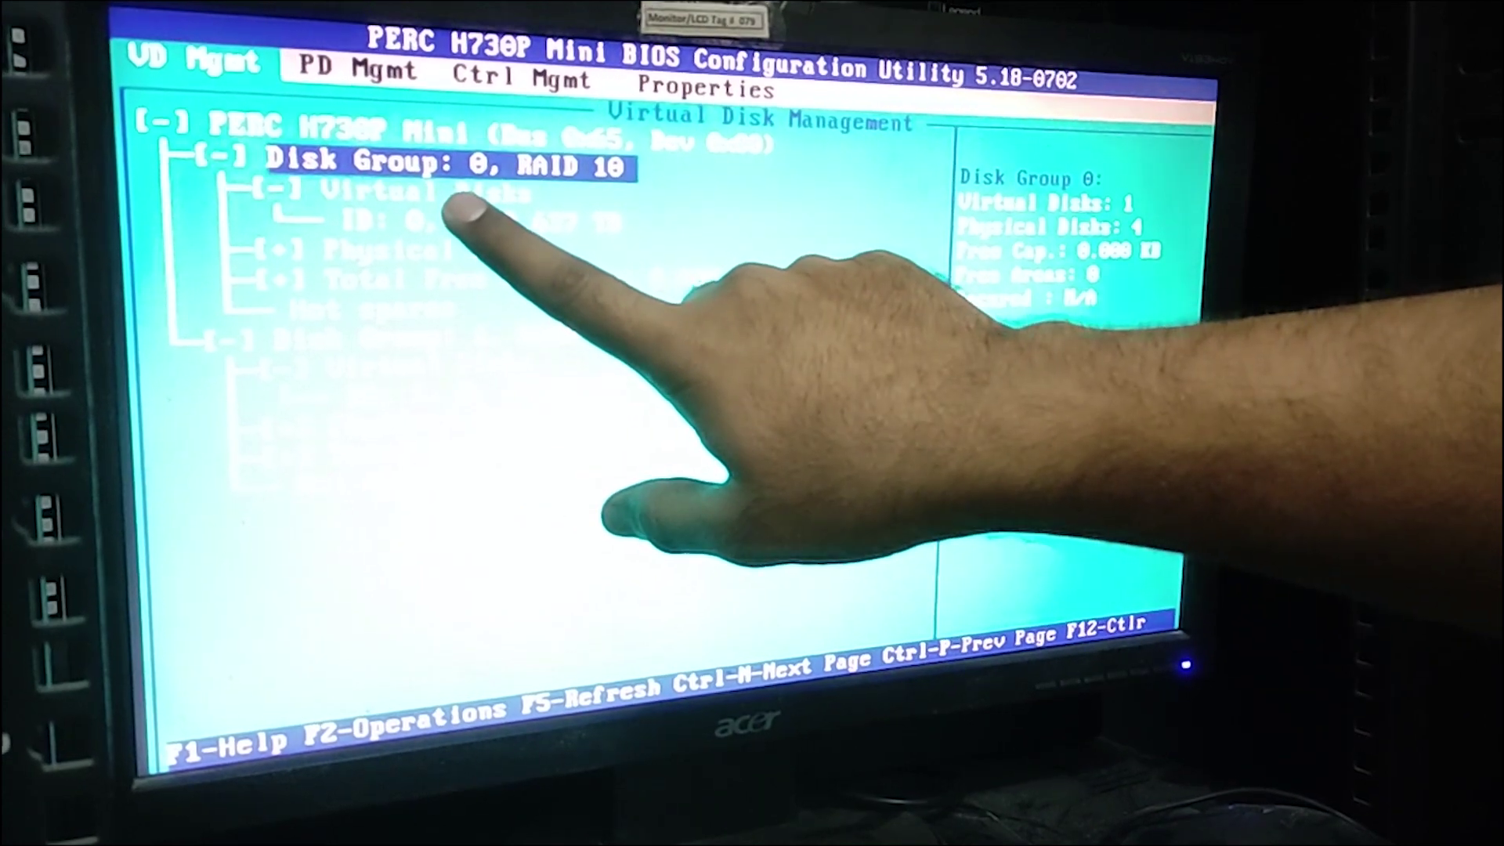
pyautogui.press('F2')
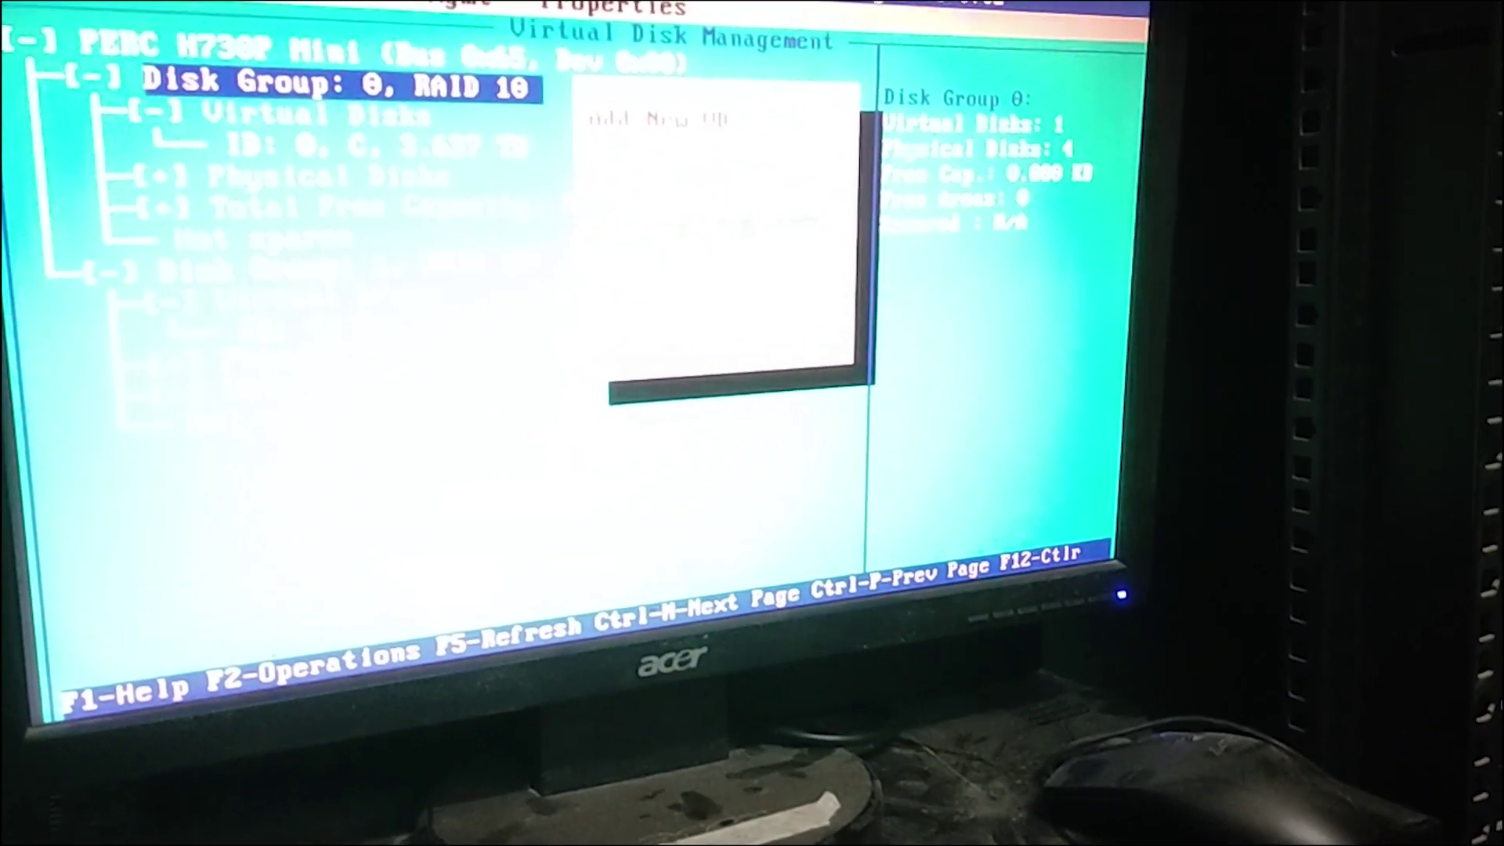
pyautogui.press('Return')
pyautogui.press('Left')
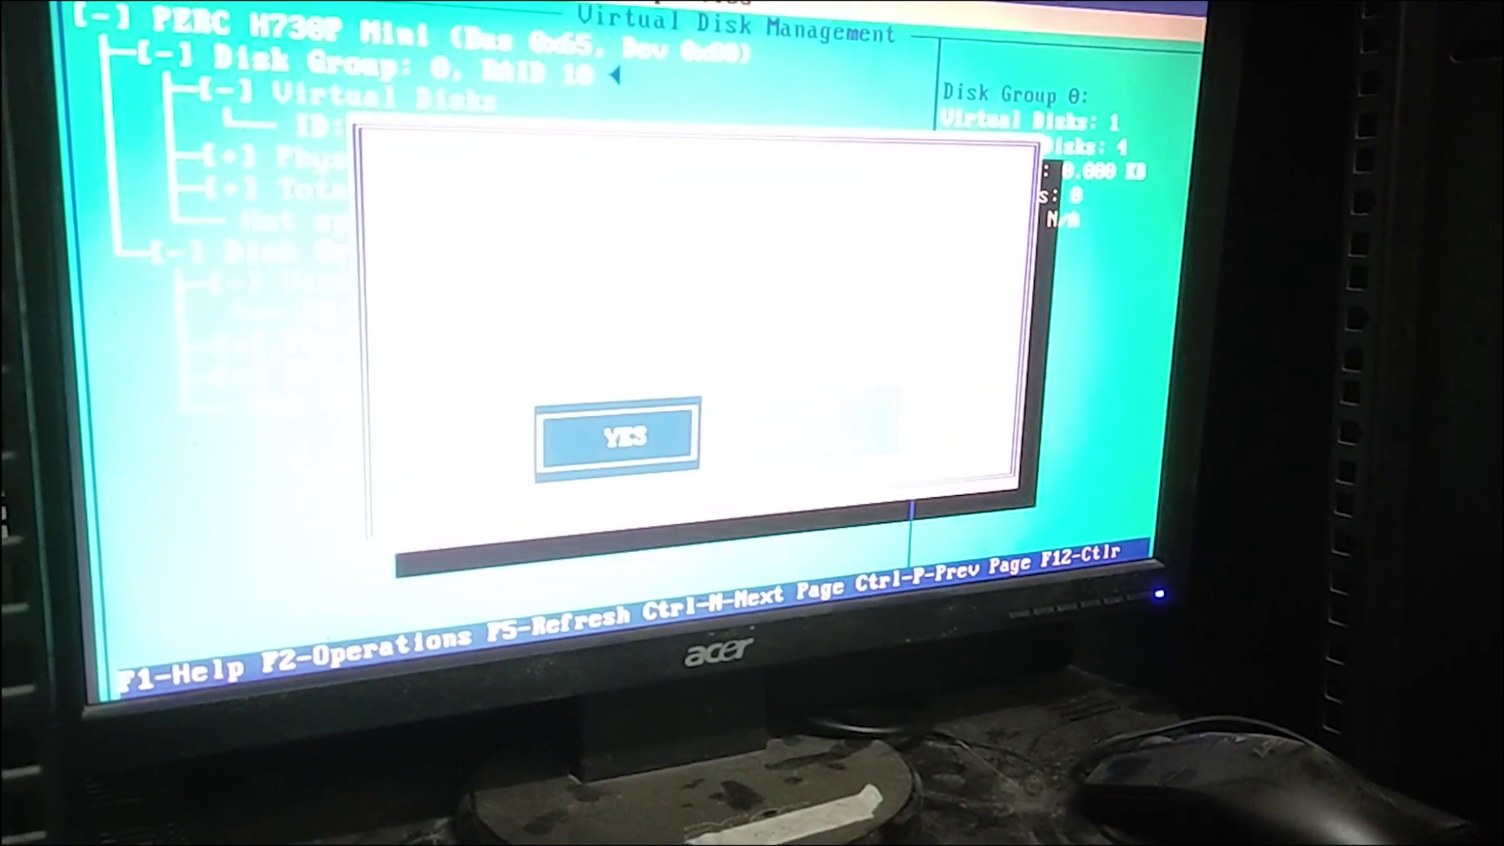
pyautogui.press('Return')
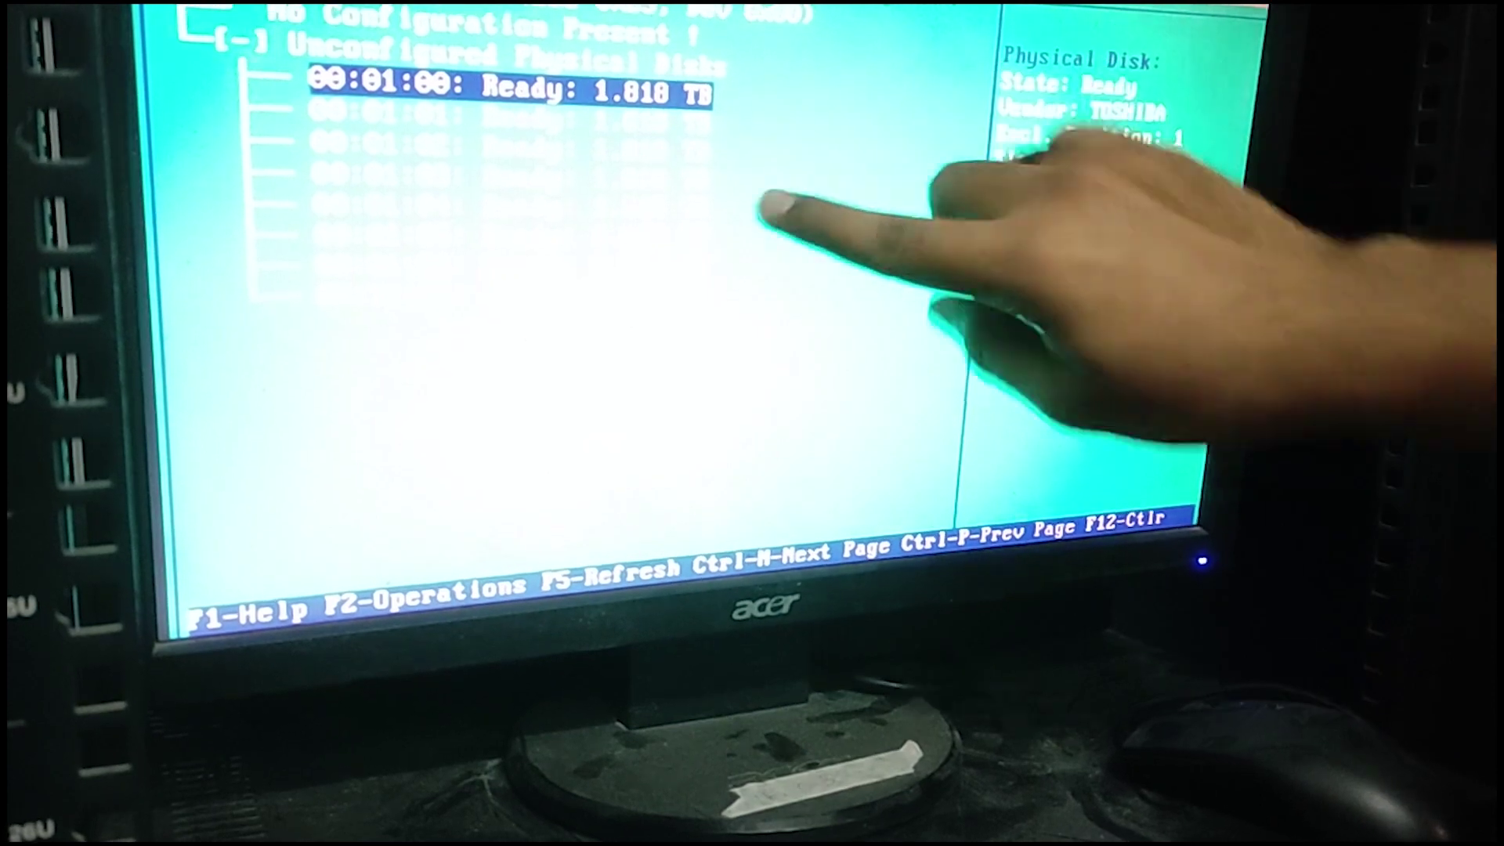
# - Examine the unconfigured physical disks on the controller from 00:01:00 to 00:01:05
pyautogui.press('Down')
pyautogui.press('Down')
pyautogui.press('Down')
pyautogui.press('Down')
pyautogui.press('Down')
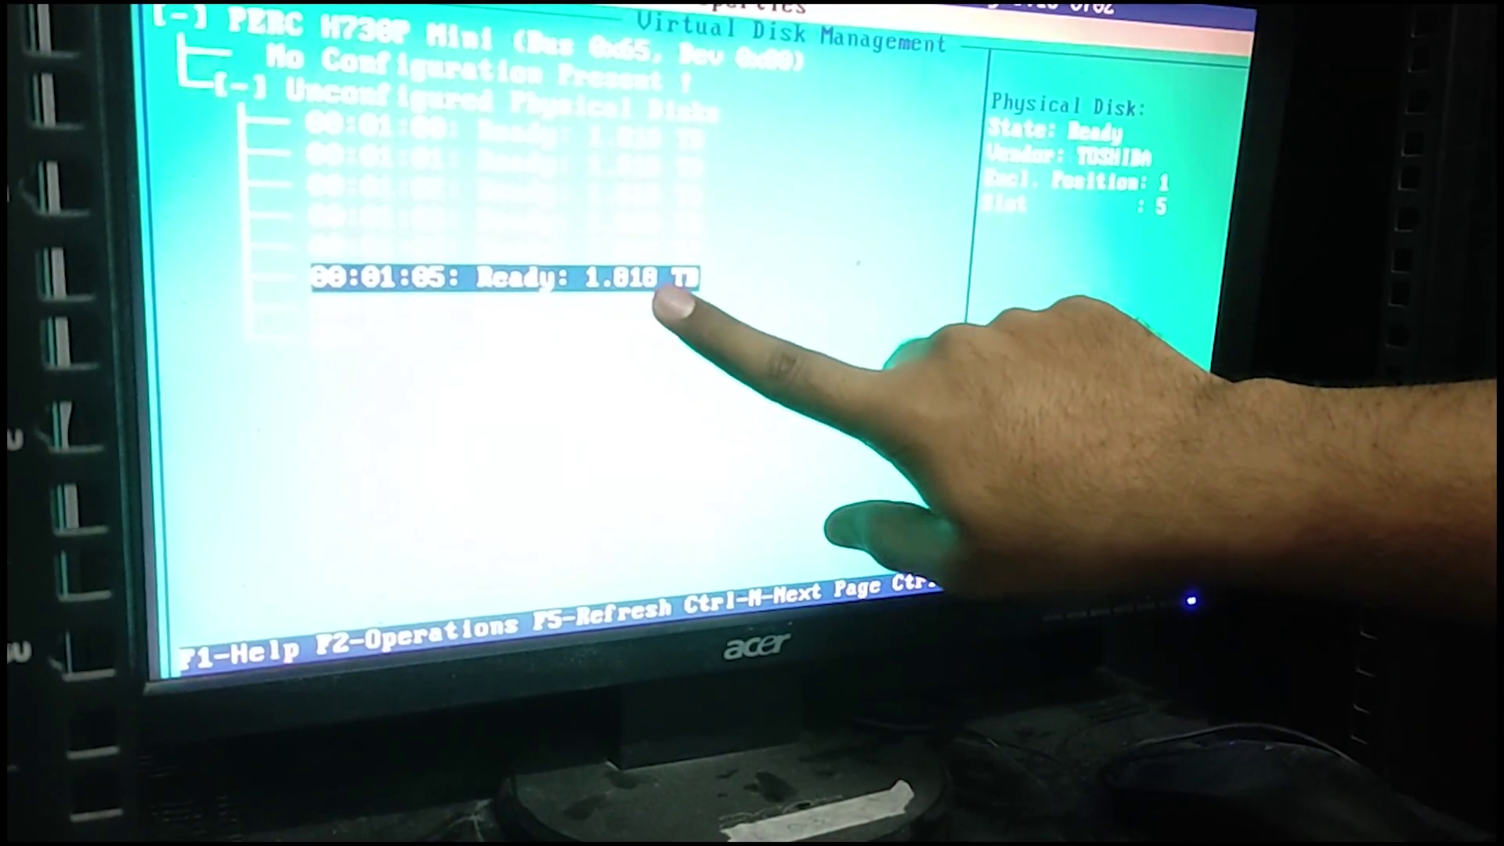
pyautogui.press('Up')
pyautogui.press('Up')
pyautogui.press('Up')
pyautogui.press('Up')
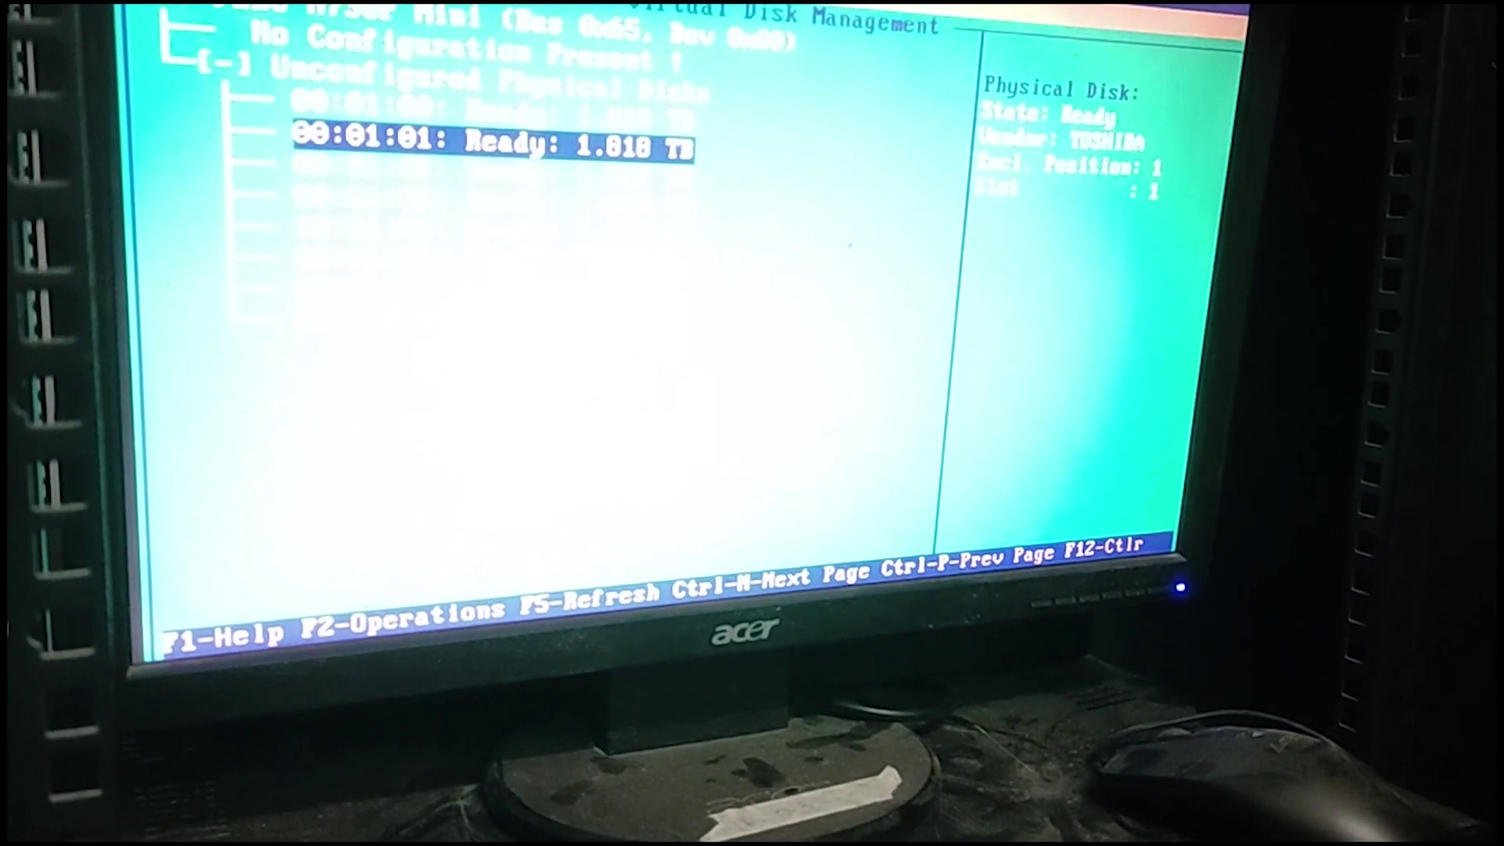
# - Start a new virtual disk on the PERC H730P Mini controller with the RAID level RAID-1
pyautogui.press('Up')
pyautogui.press('Up')
pyautogui.press('Up')
pyautogui.press('Up')
pyautogui.press('F2')
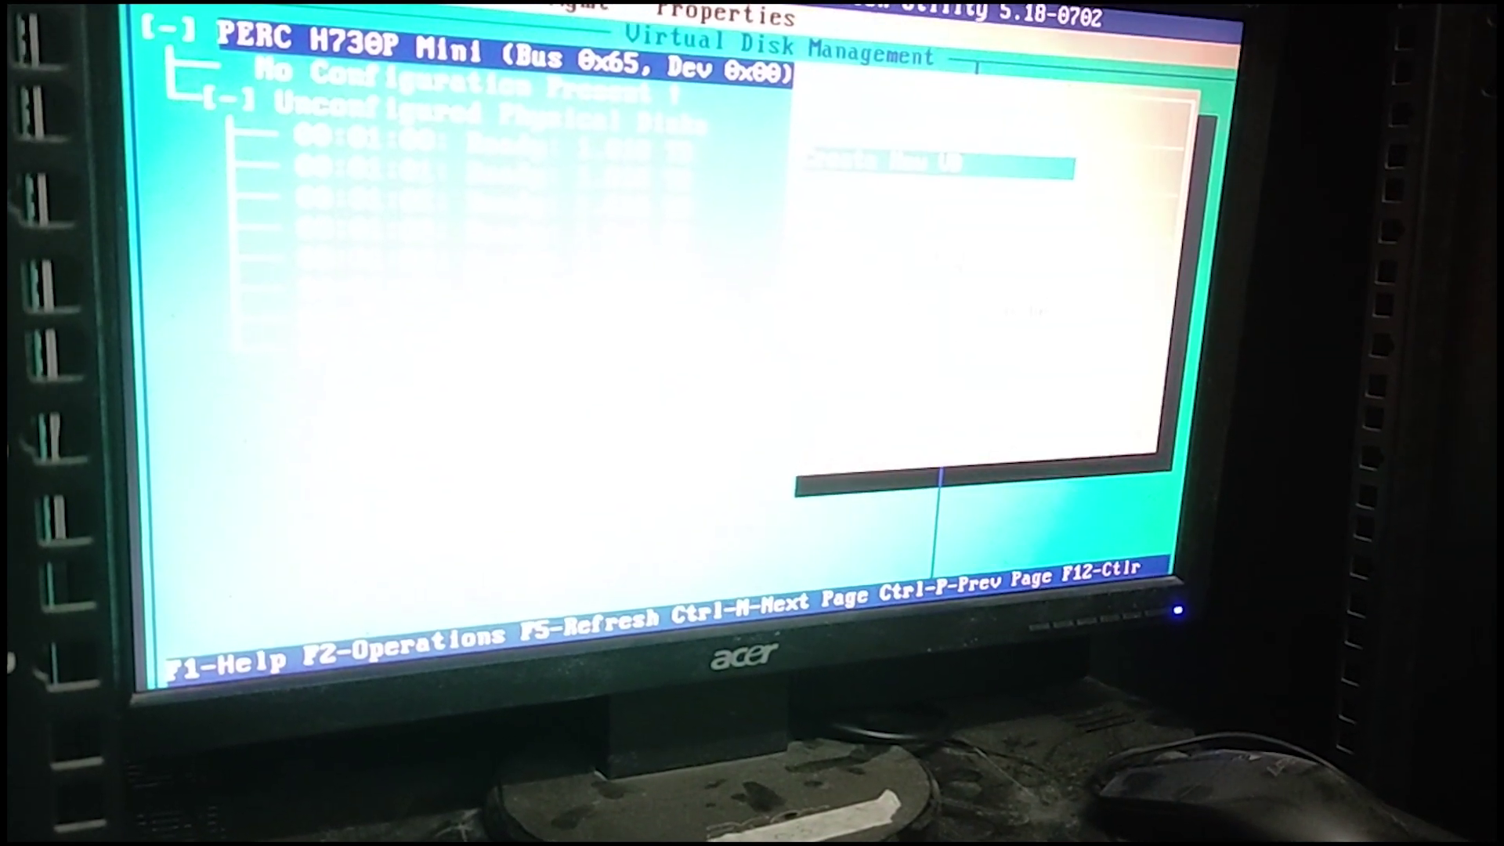
pyautogui.press('Return')
pyautogui.press('Return')
pyautogui.press('Down')
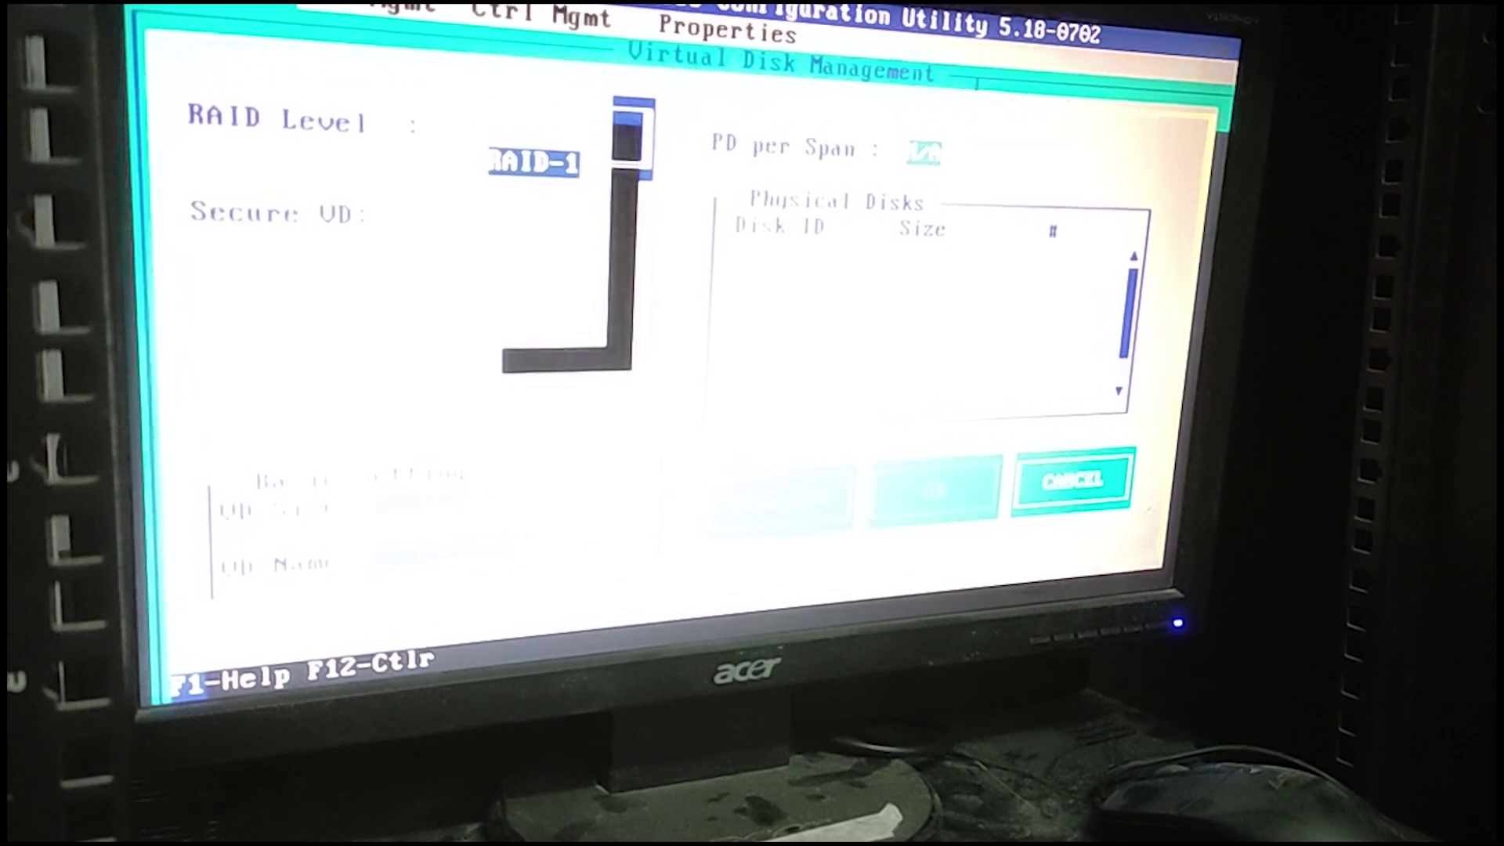
pyautogui.press('Return')
pyautogui.press('Tab')
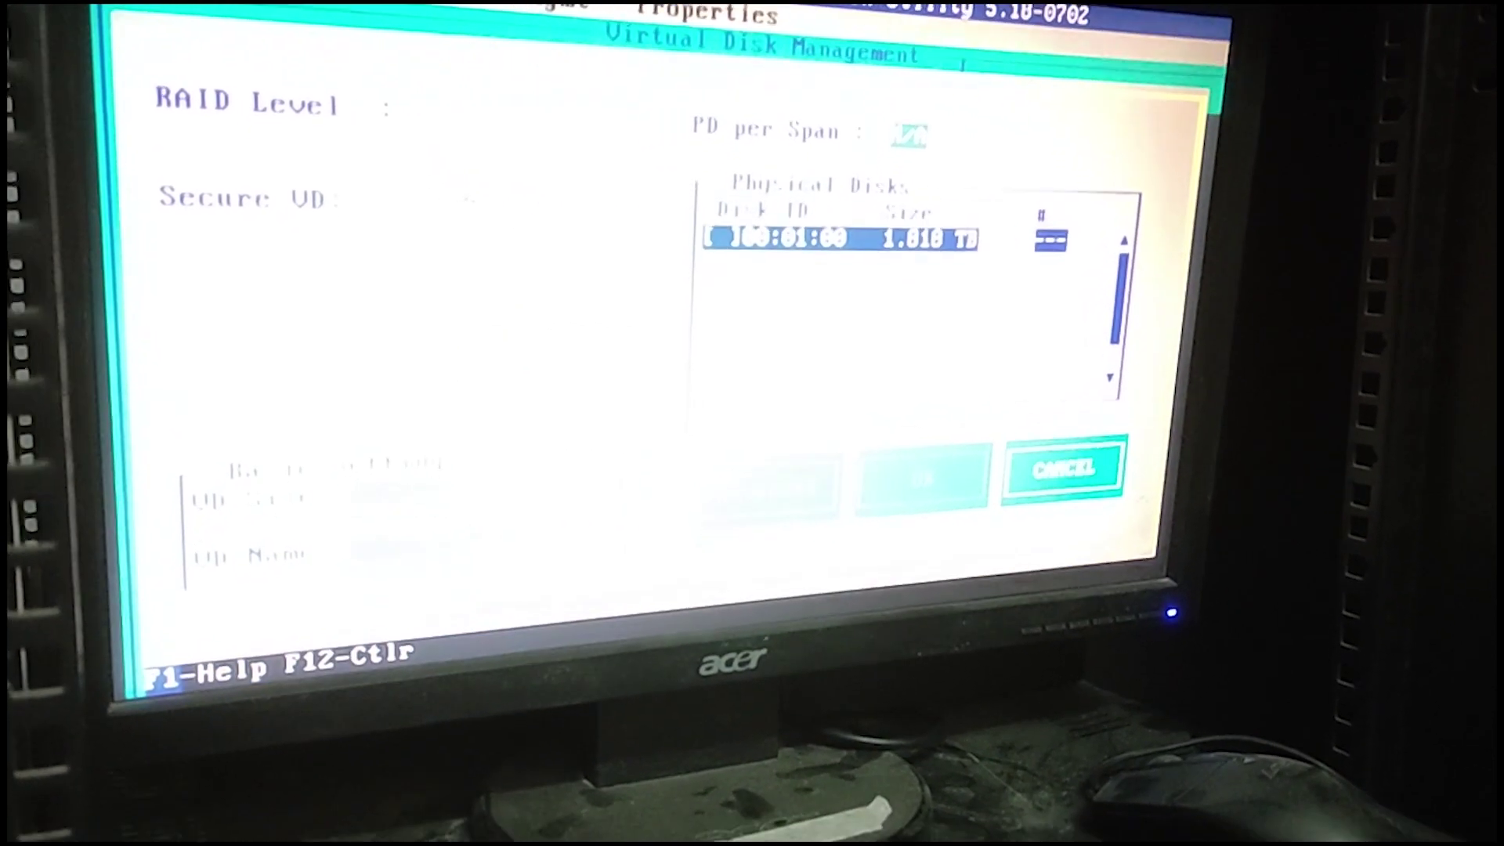
# - Add physical disks 00:01:00 and 00:01:01, name the virtual disk "Raid 1", and create it
pyautogui.press('space')
pyautogui.press('Tab')
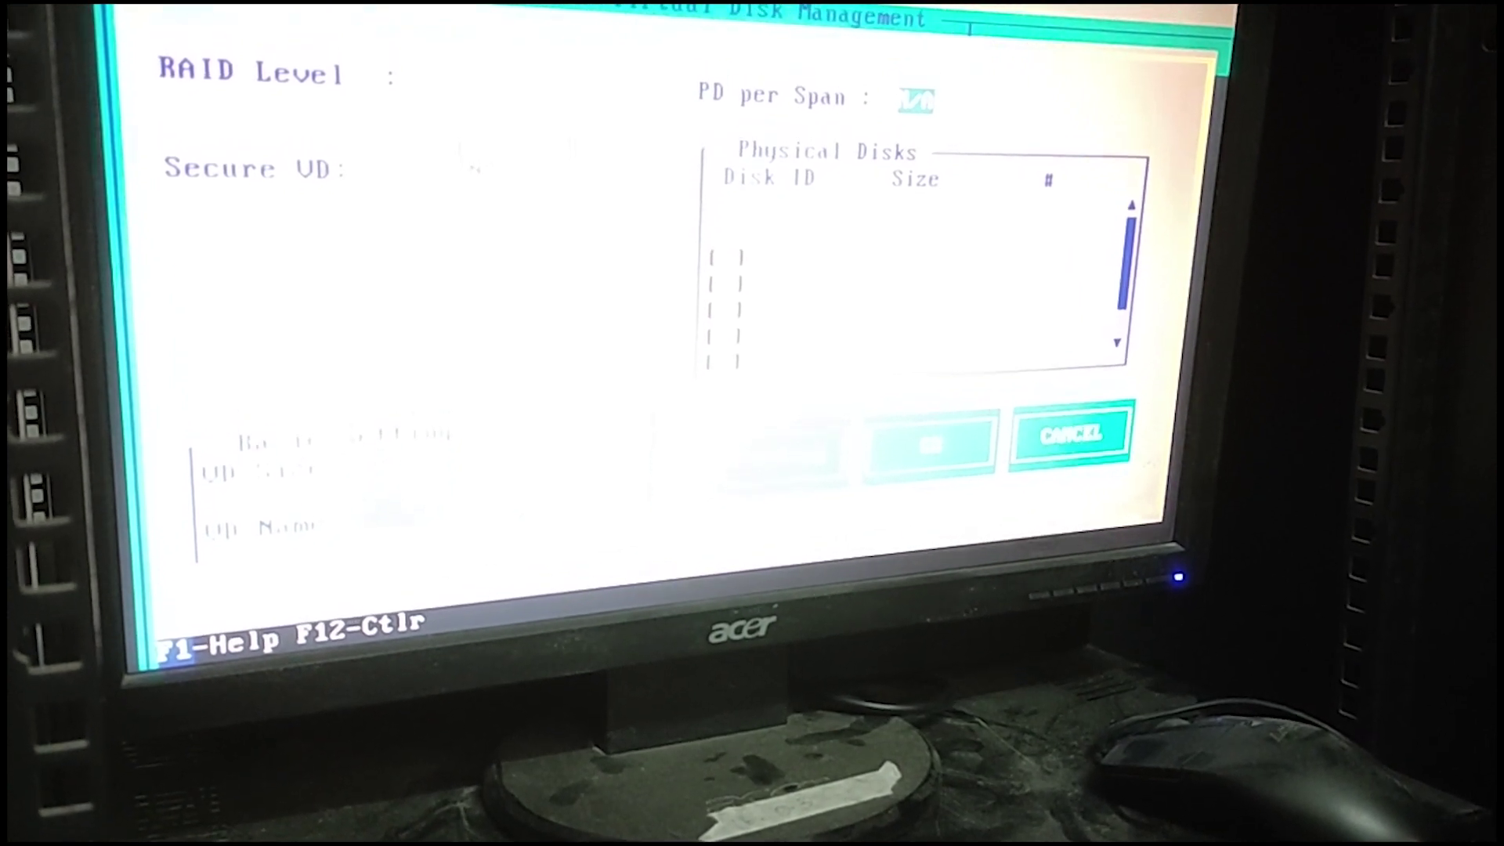
pyautogui.write('Raid 1')
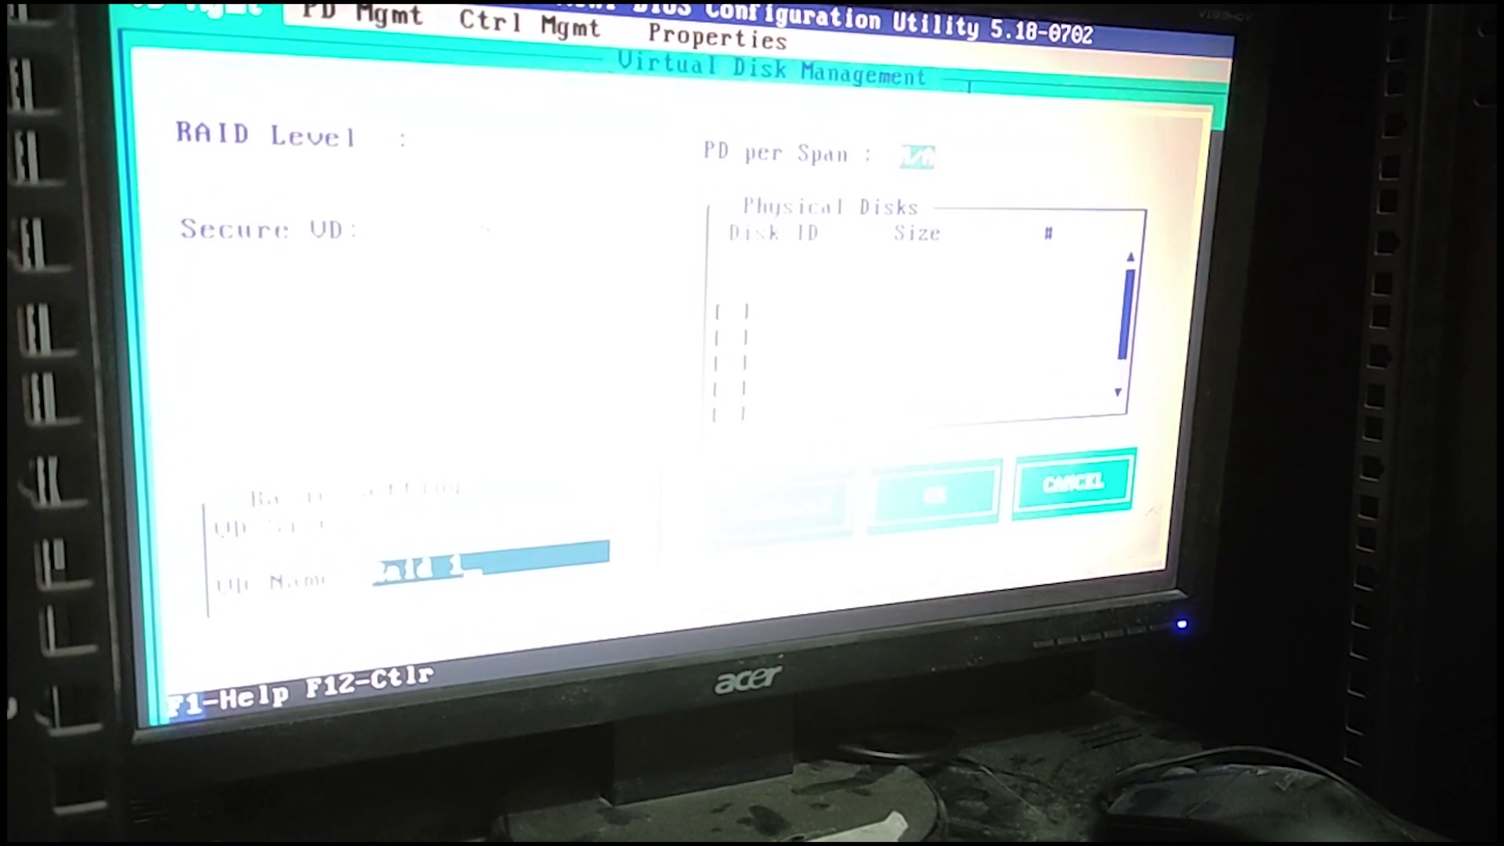
pyautogui.press('Tab')
pyautogui.press('Tab')
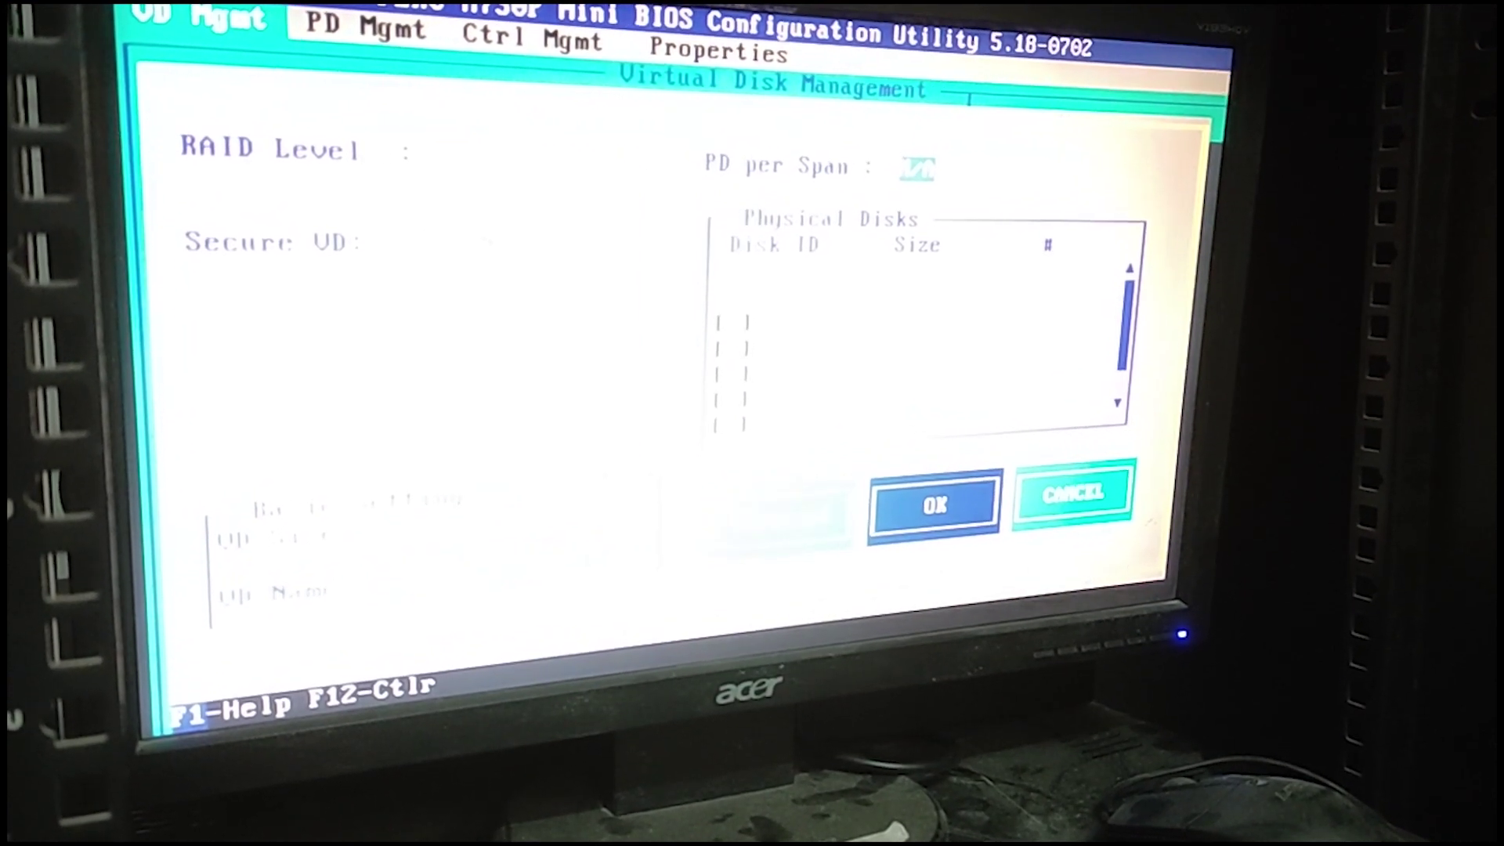
pyautogui.press('Return')
pyautogui.press('Tab')
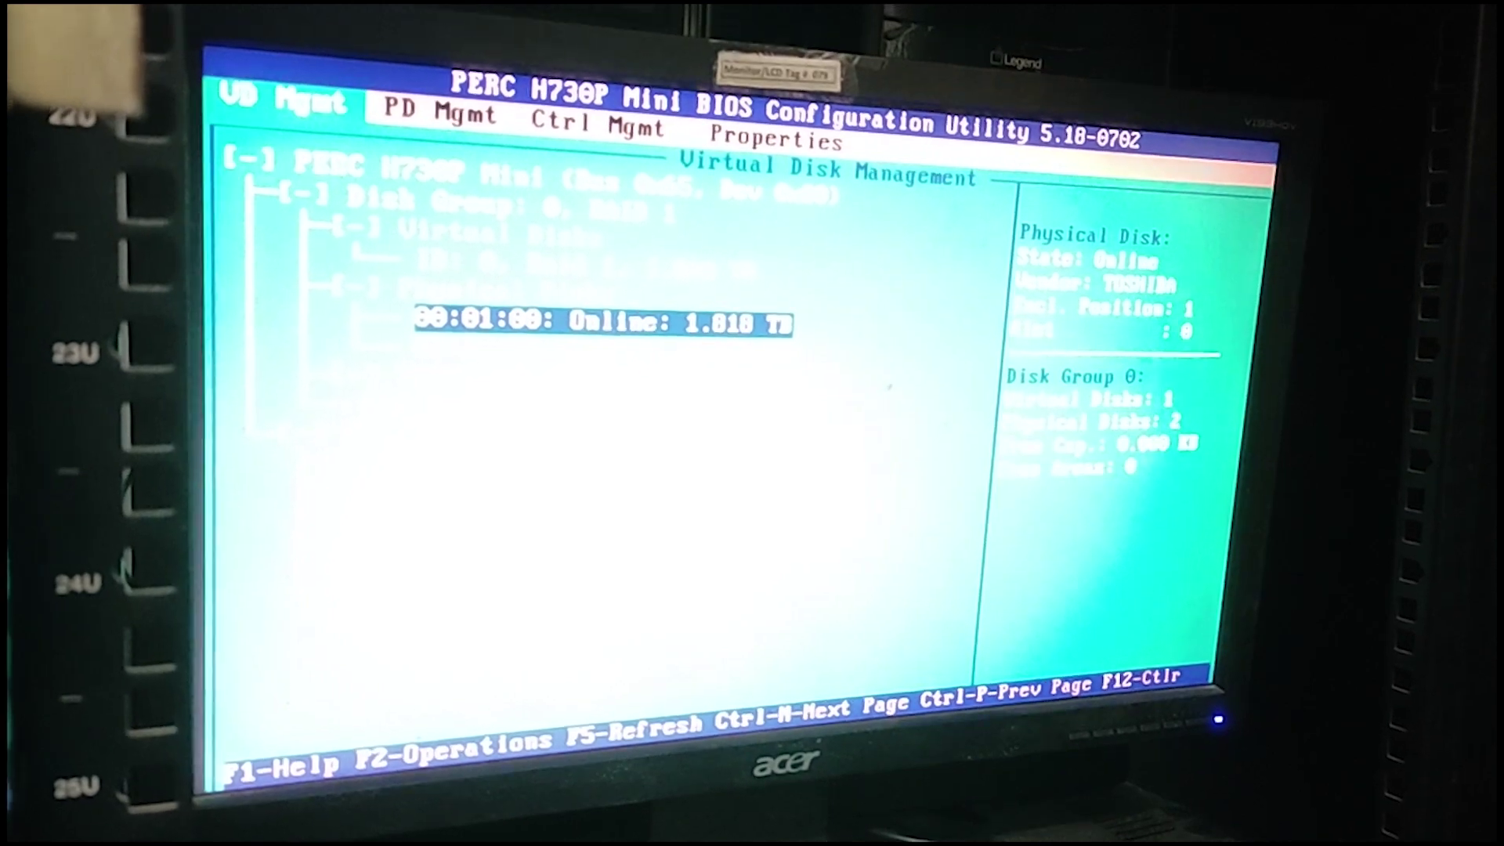
# - Start a second virtual disk on the PERC H730P Mini controller and select the remaining physical disks, through 00:01:07
pyautogui.press('F2')
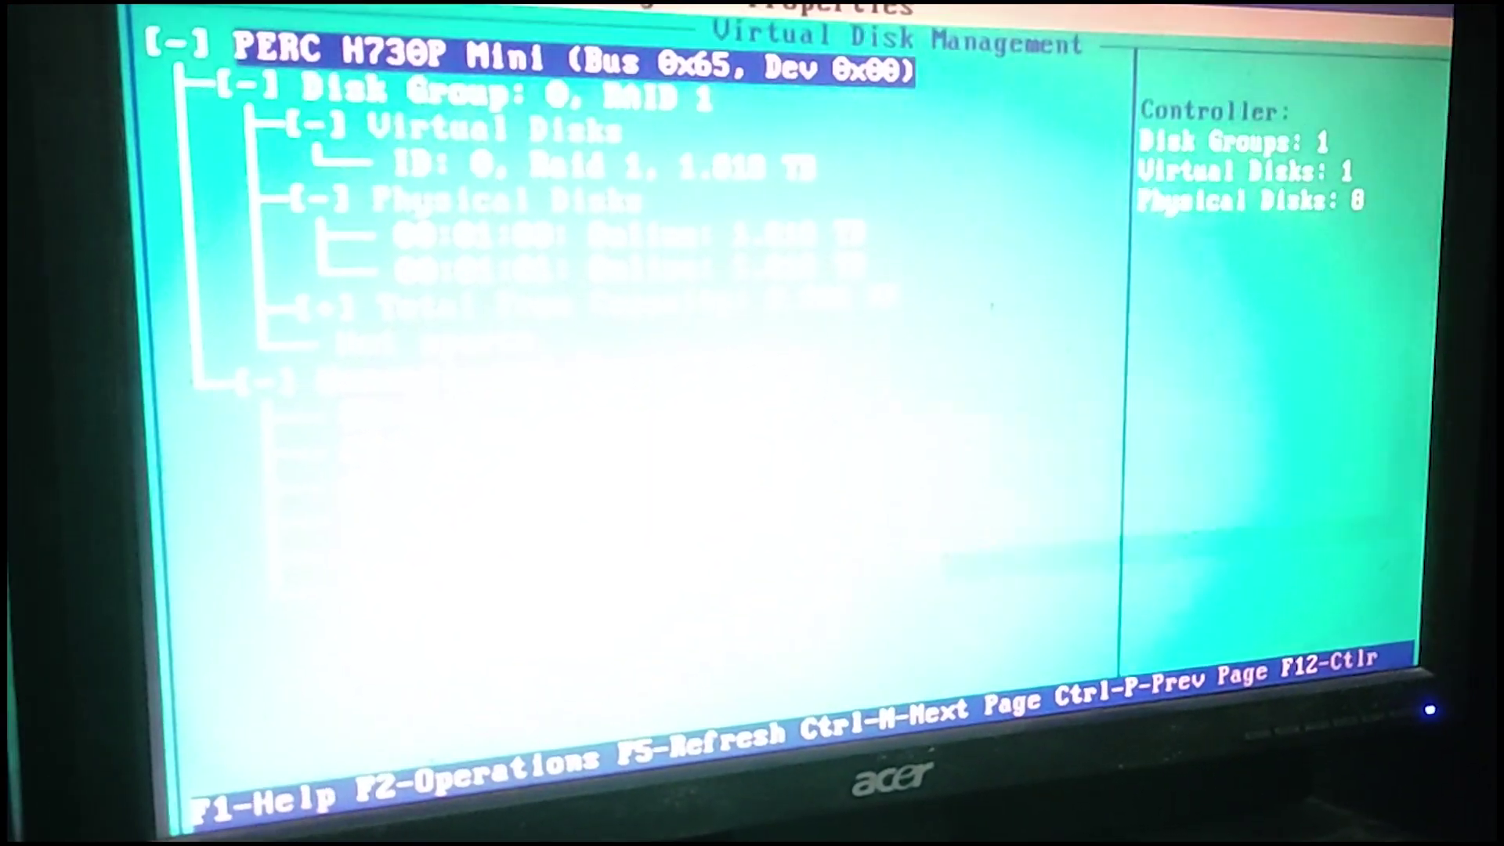
pyautogui.press('F2')
pyautogui.press('Down')
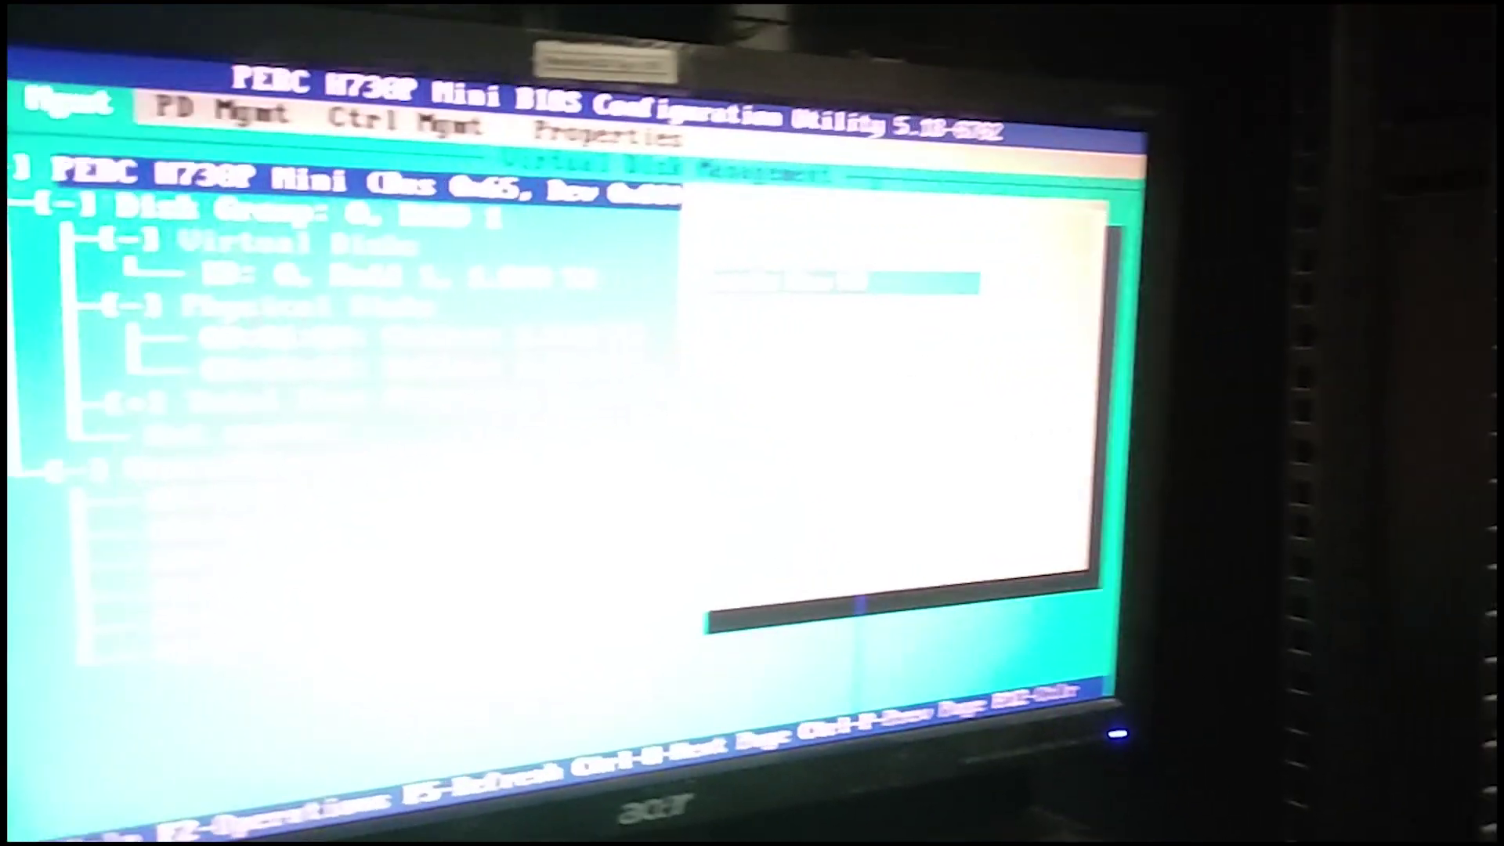
pyautogui.press('Return')
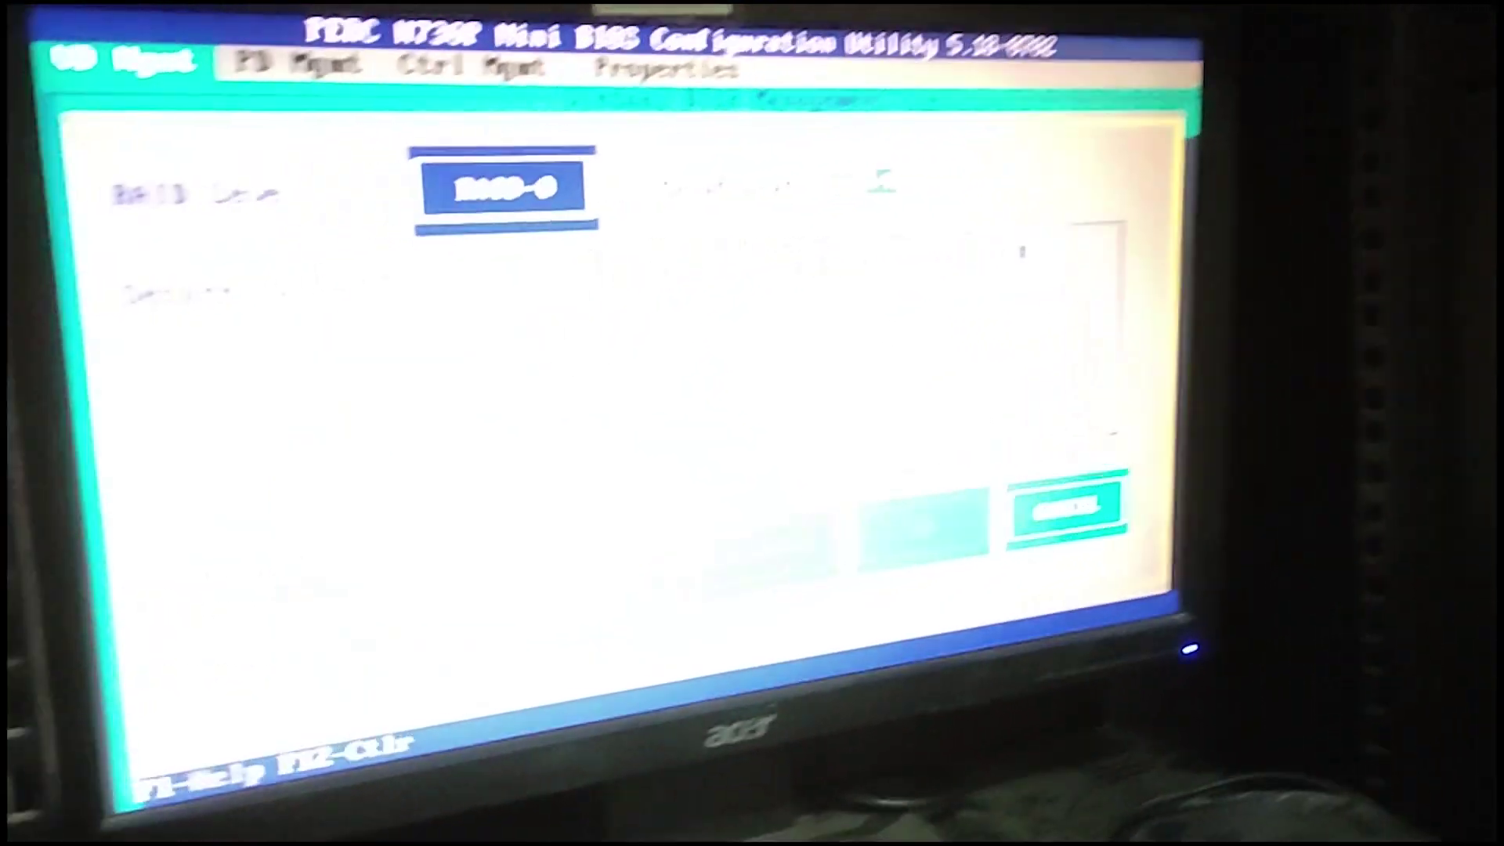
pyautogui.press('Tab')
pyautogui.press('Tab')
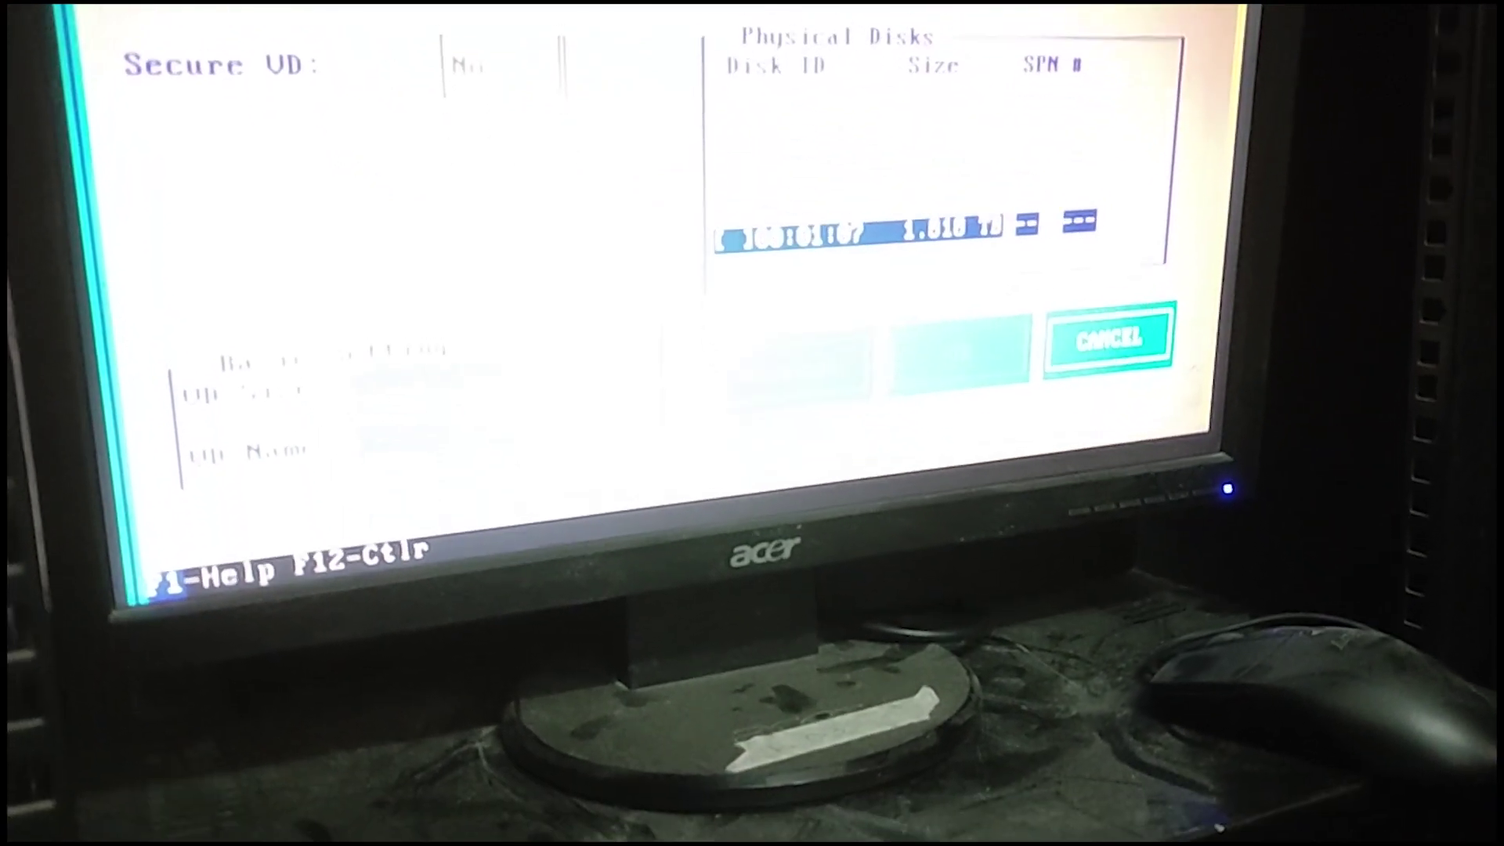
pyautogui.press('space')
pyautogui.press('Tab')
pyautogui.press('Tab')
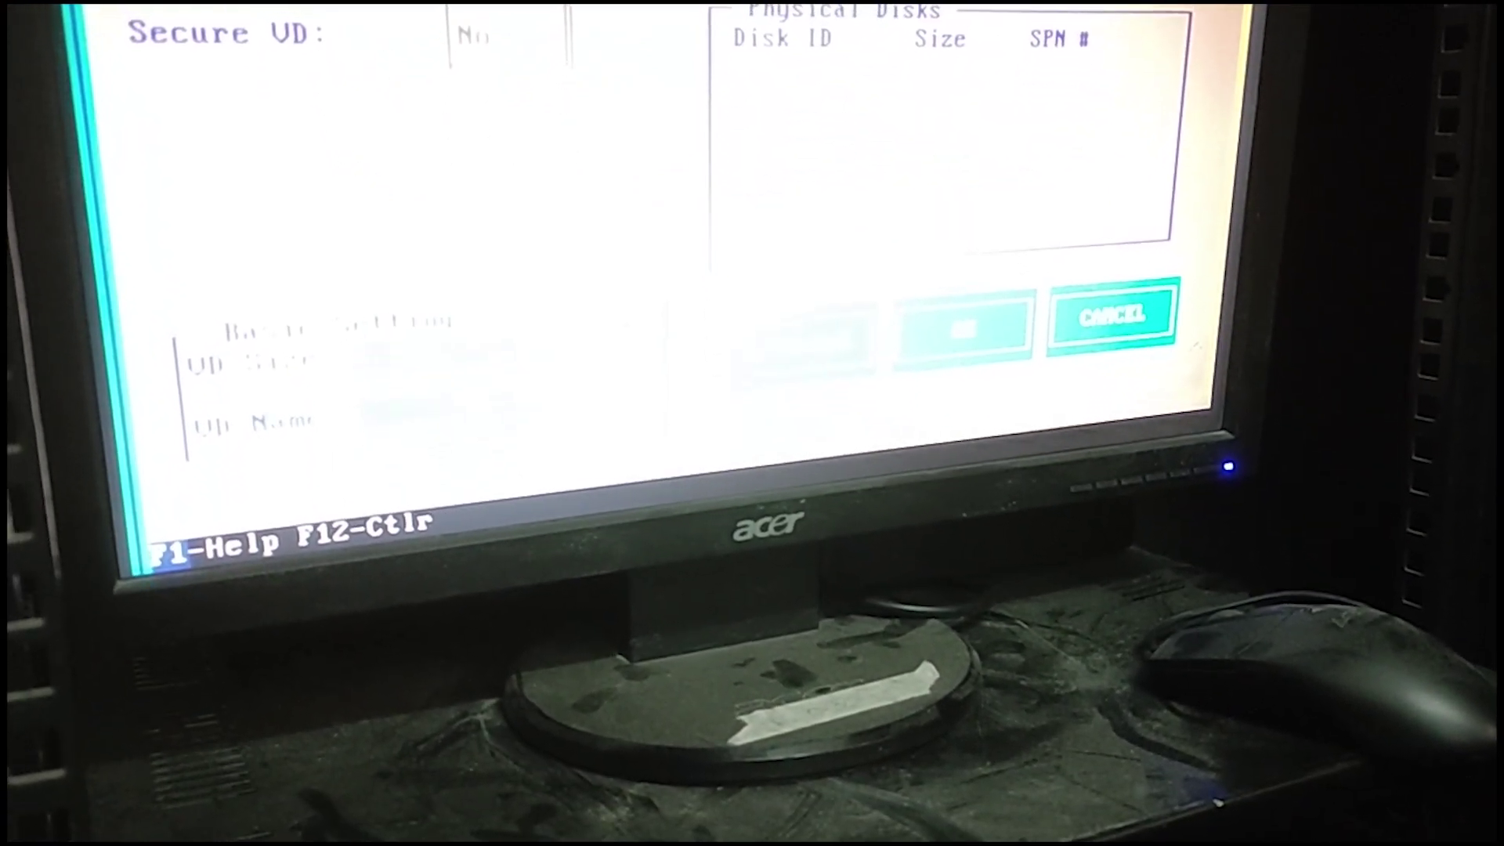
# - Name the second virtual disk "RAID 1" and create it
pyautogui.write('RAID 1')
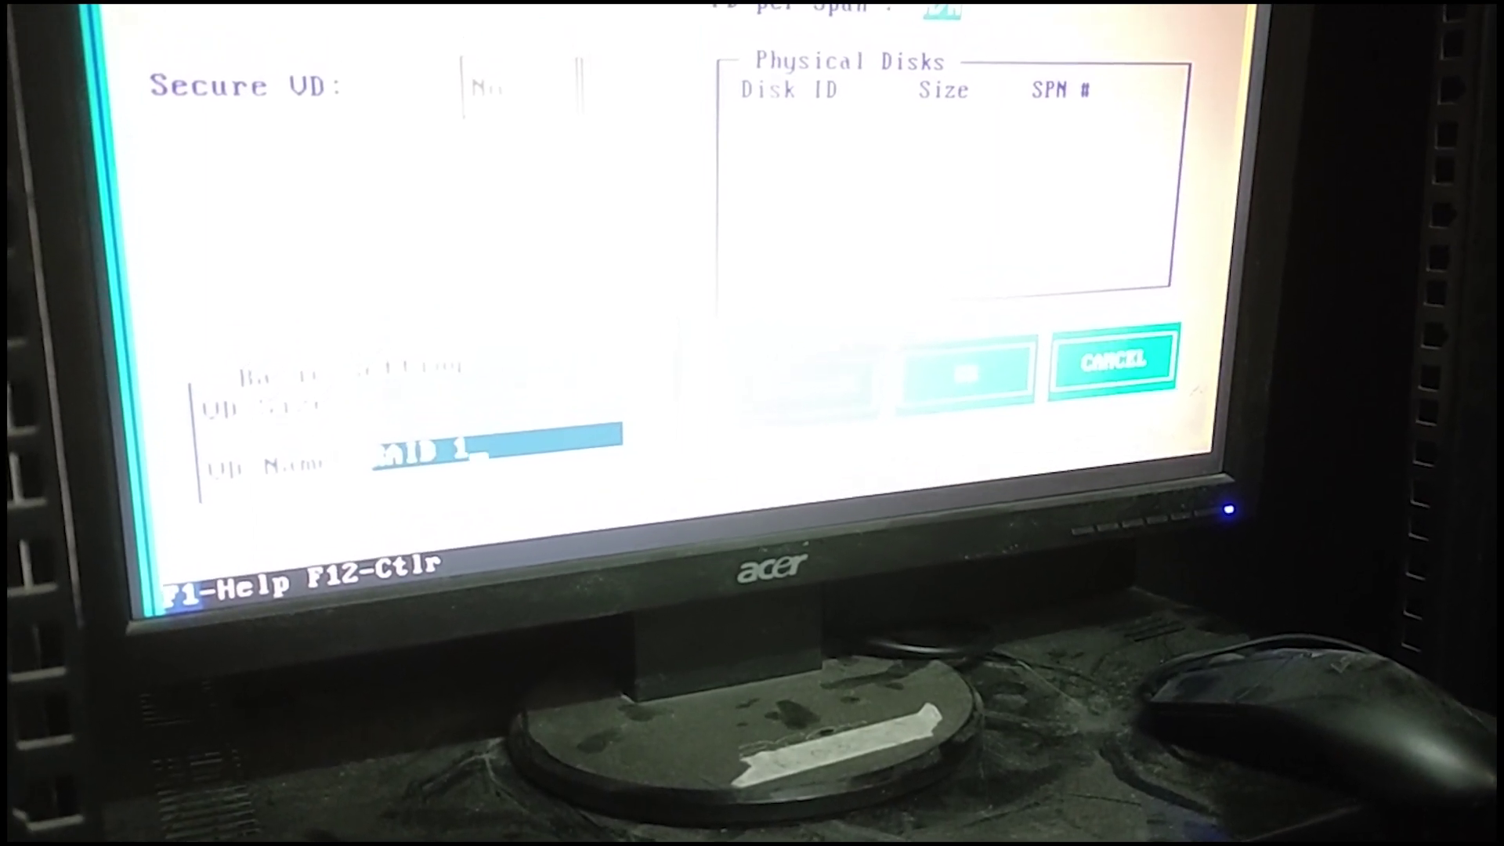
pyautogui.press('Tab')
pyautogui.press('Return')
pyautogui.press('Tab')
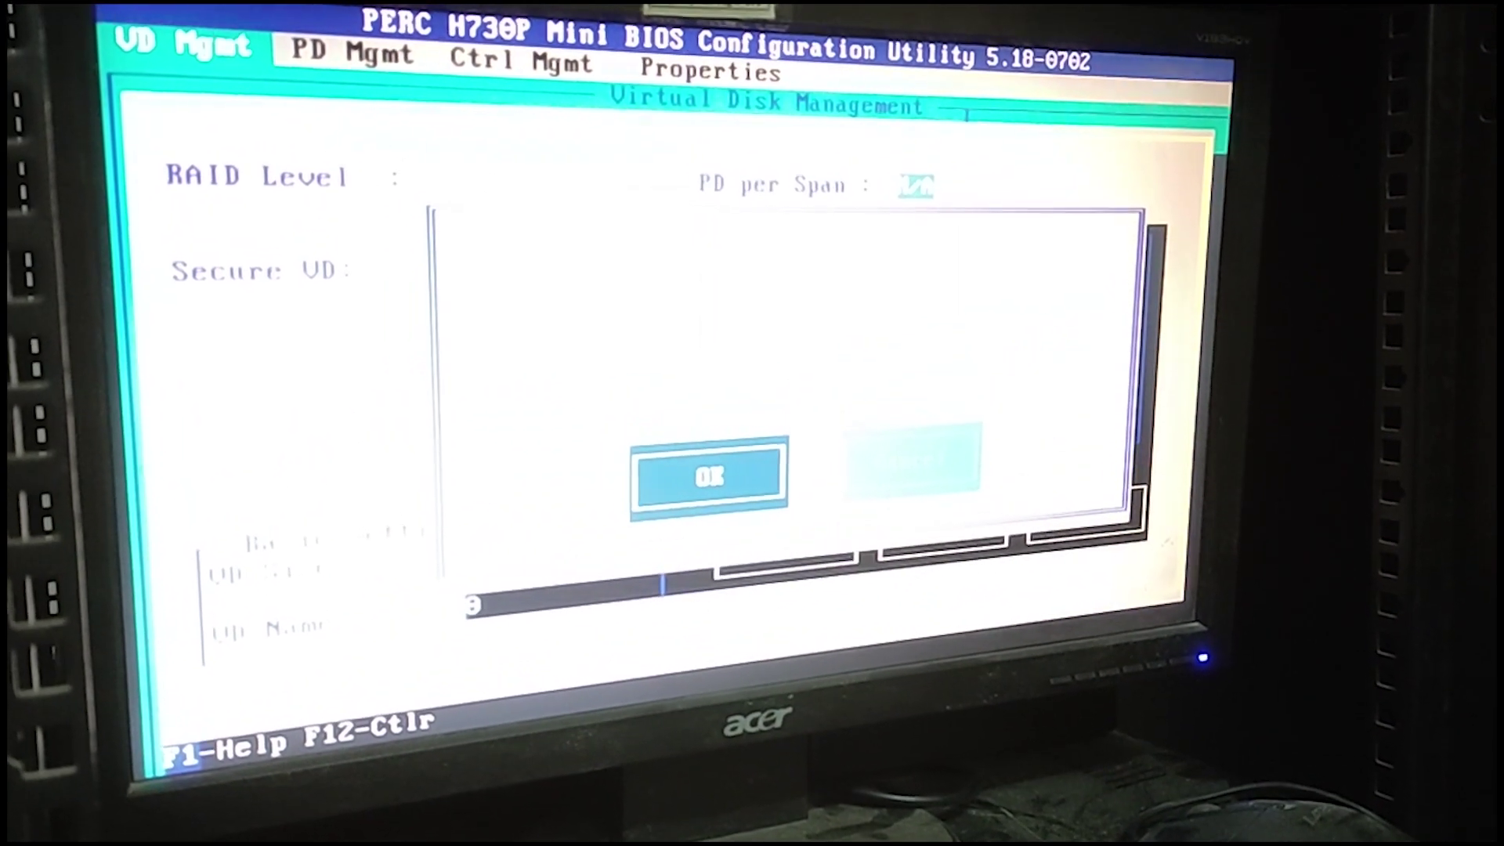
pyautogui.press('Return')
# - Examine the two disk groups in the tree, down to the physical disks of the second group
pyautogui.press('Down')
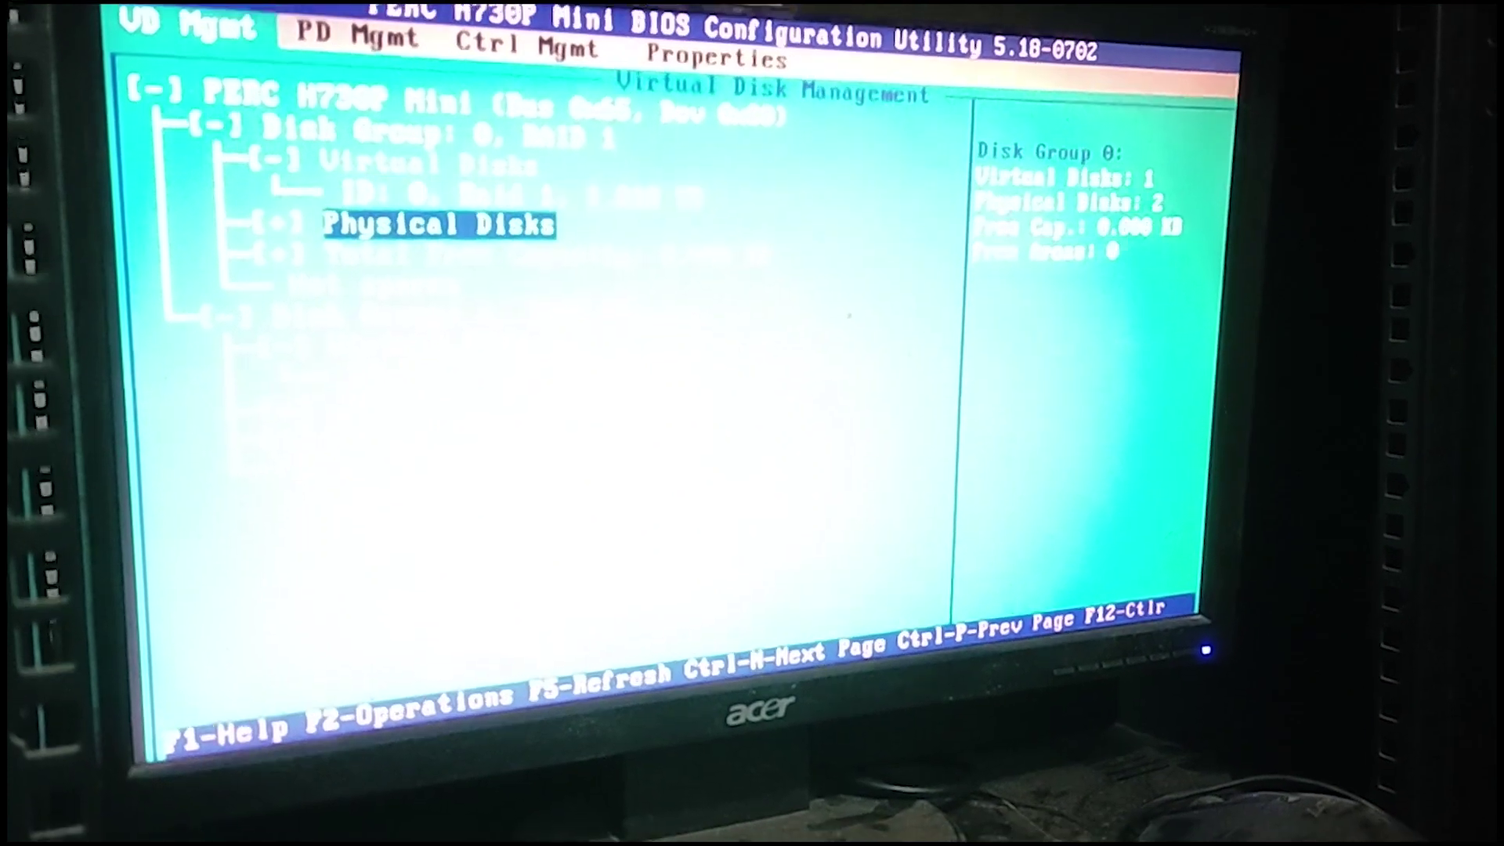
pyautogui.press('Down')
pyautogui.press('Down')
pyautogui.press('Down')
pyautogui.press('Down')
pyautogui.press('Down')
pyautogui.press('Down')
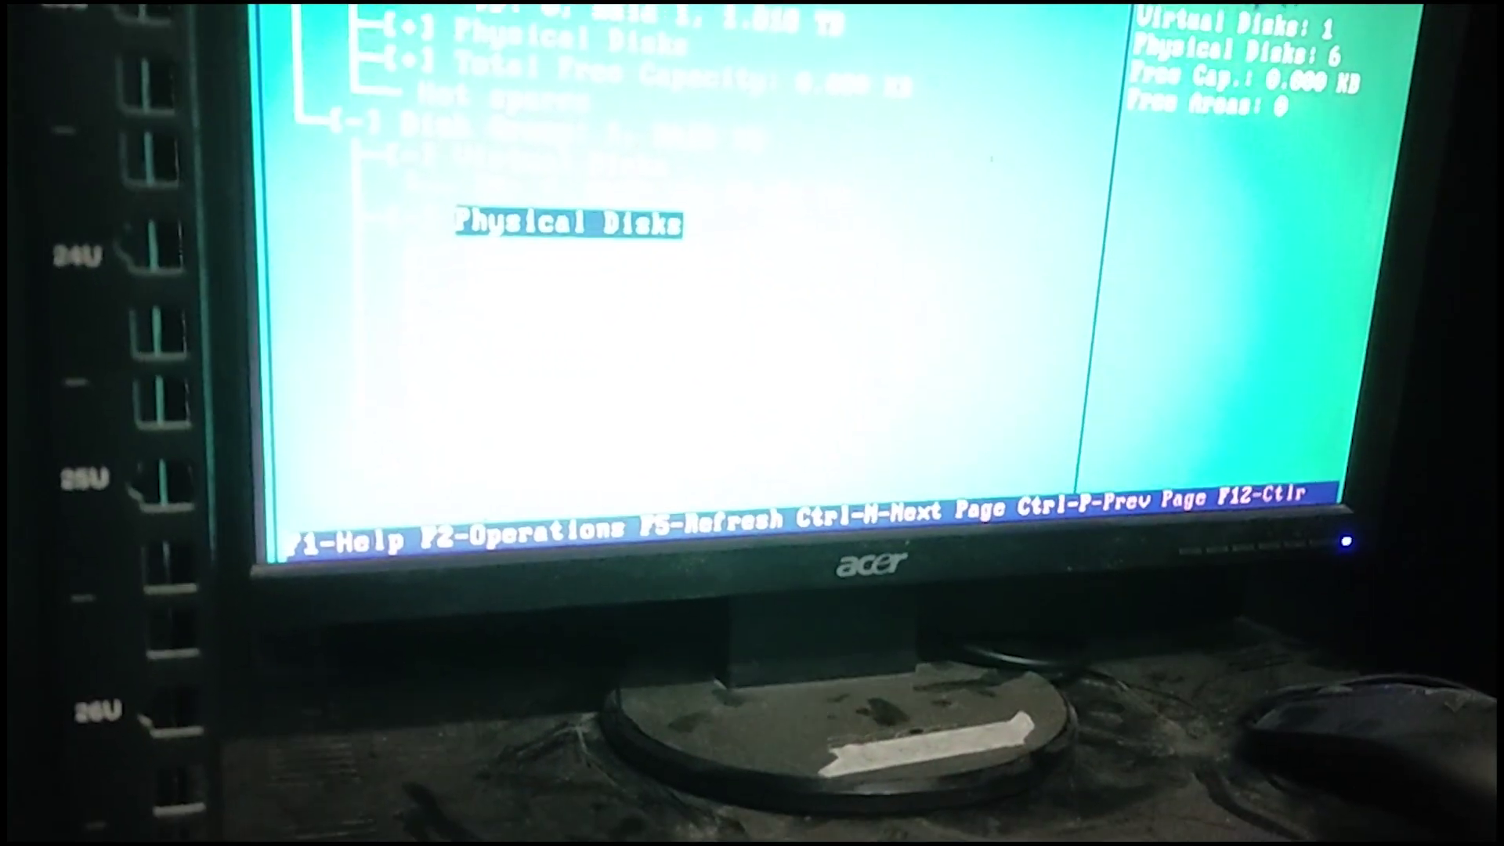
# - Expand the physical disks of Disk Group 0 and inspect disks 00:01:00 and 00:01:01
pyautogui.press('Up')
pyautogui.press('Up')
pyautogui.press('Up')
pyautogui.press('Up')
pyautogui.press('Up')
pyautogui.press('Up')
pyautogui.press('Right')
pyautogui.press('Down')
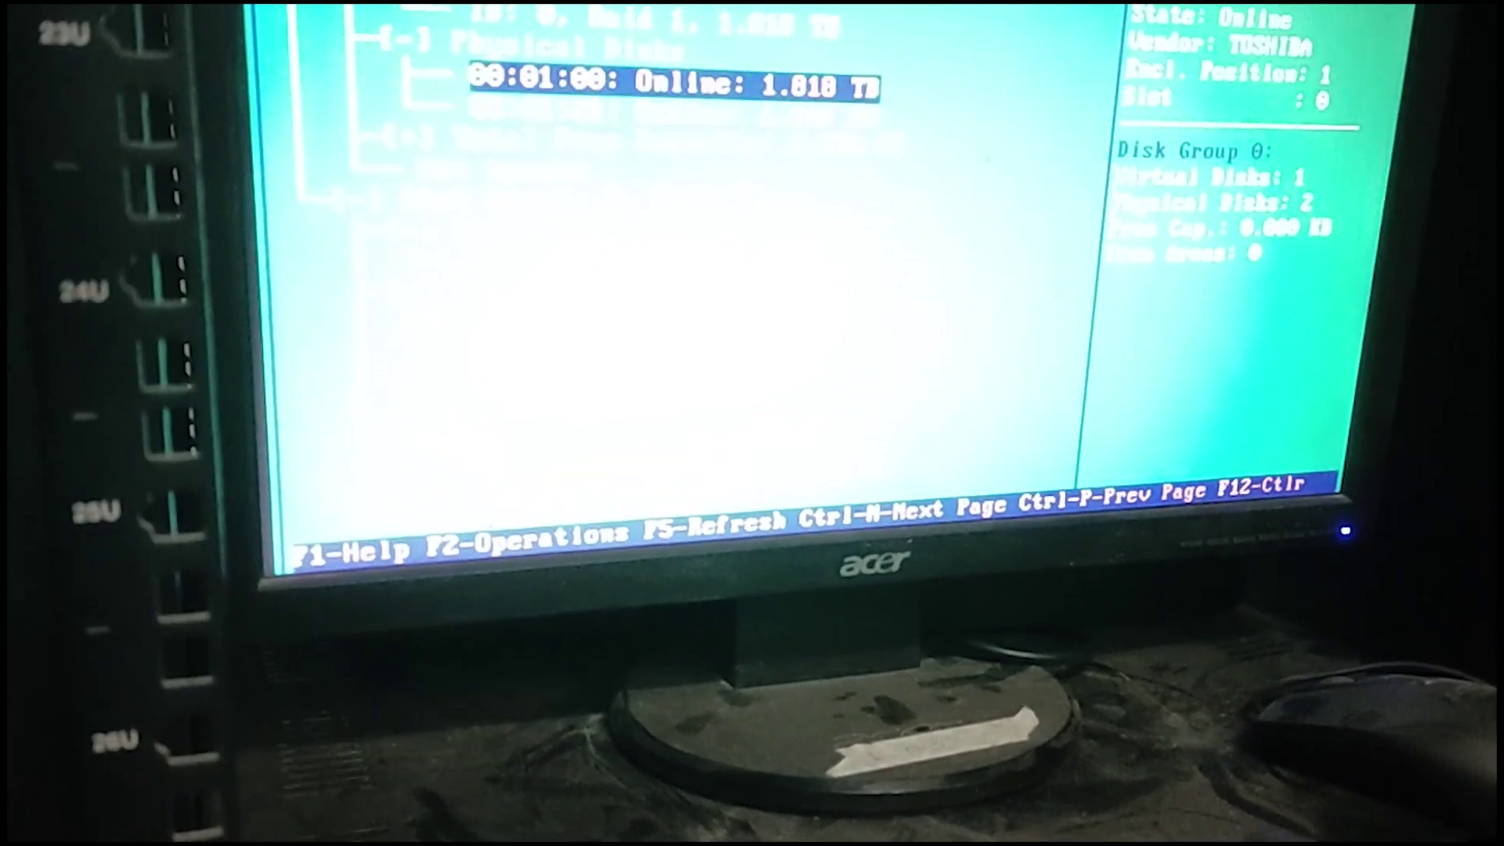
pyautogui.press('Down')
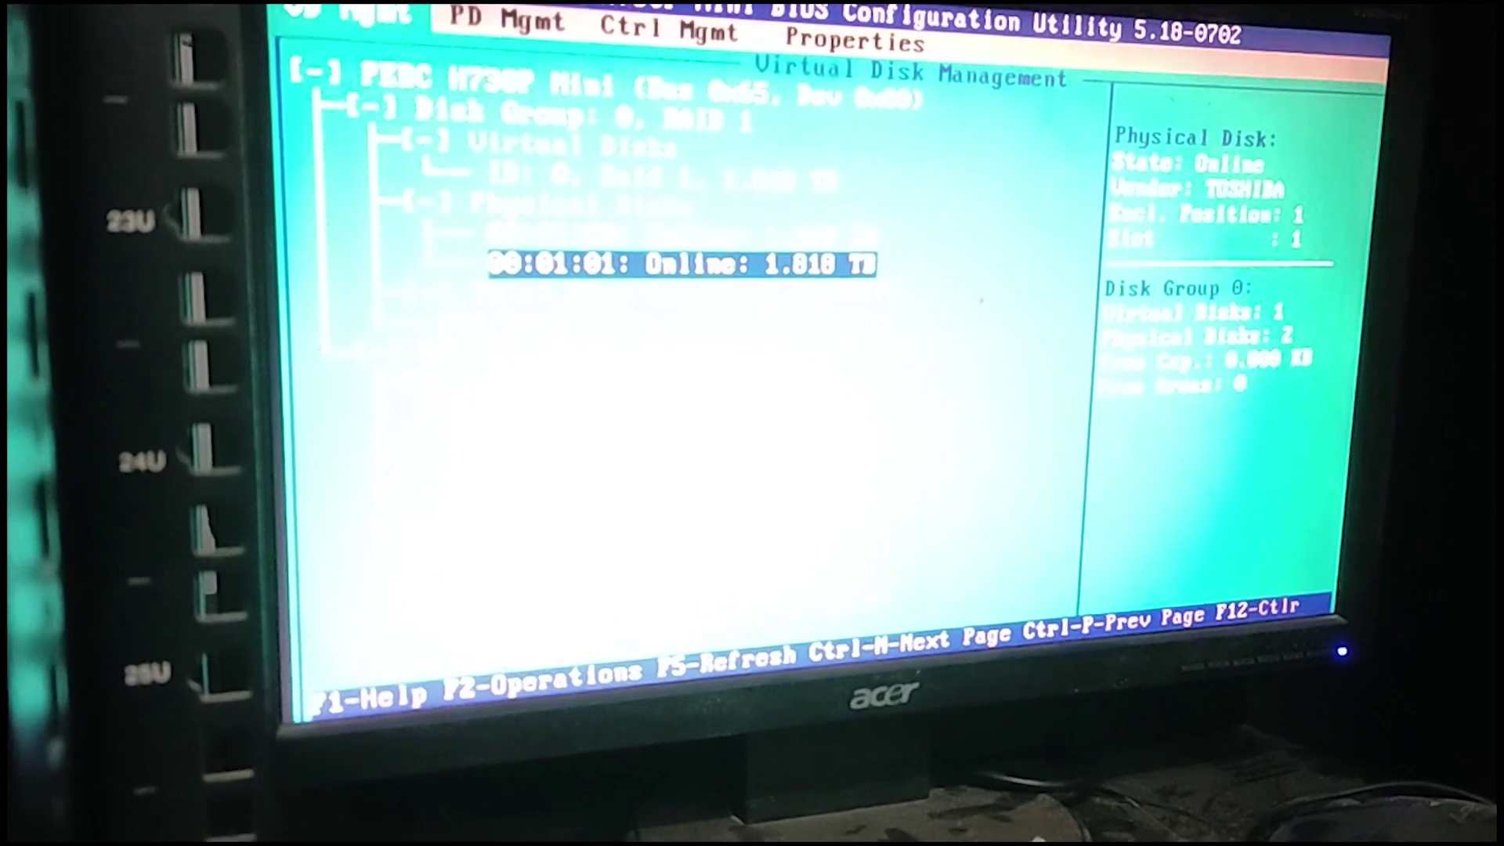
# - Exit the RAID configuration utility, confirm the exit, and reboot the server
pyautogui.press('F2')
pyautogui.press('Left')
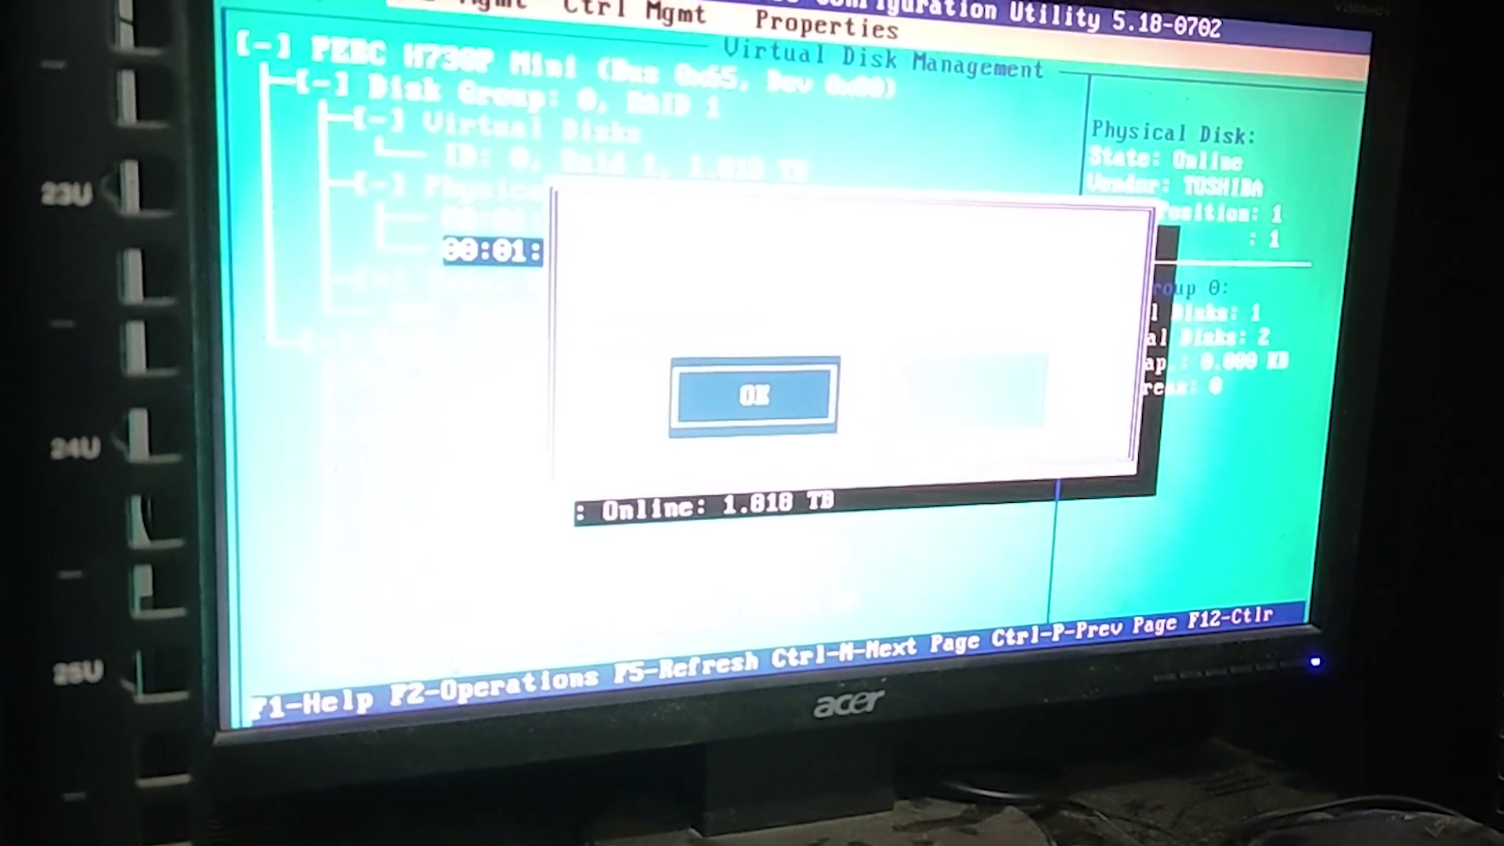
pyautogui.press('Return')
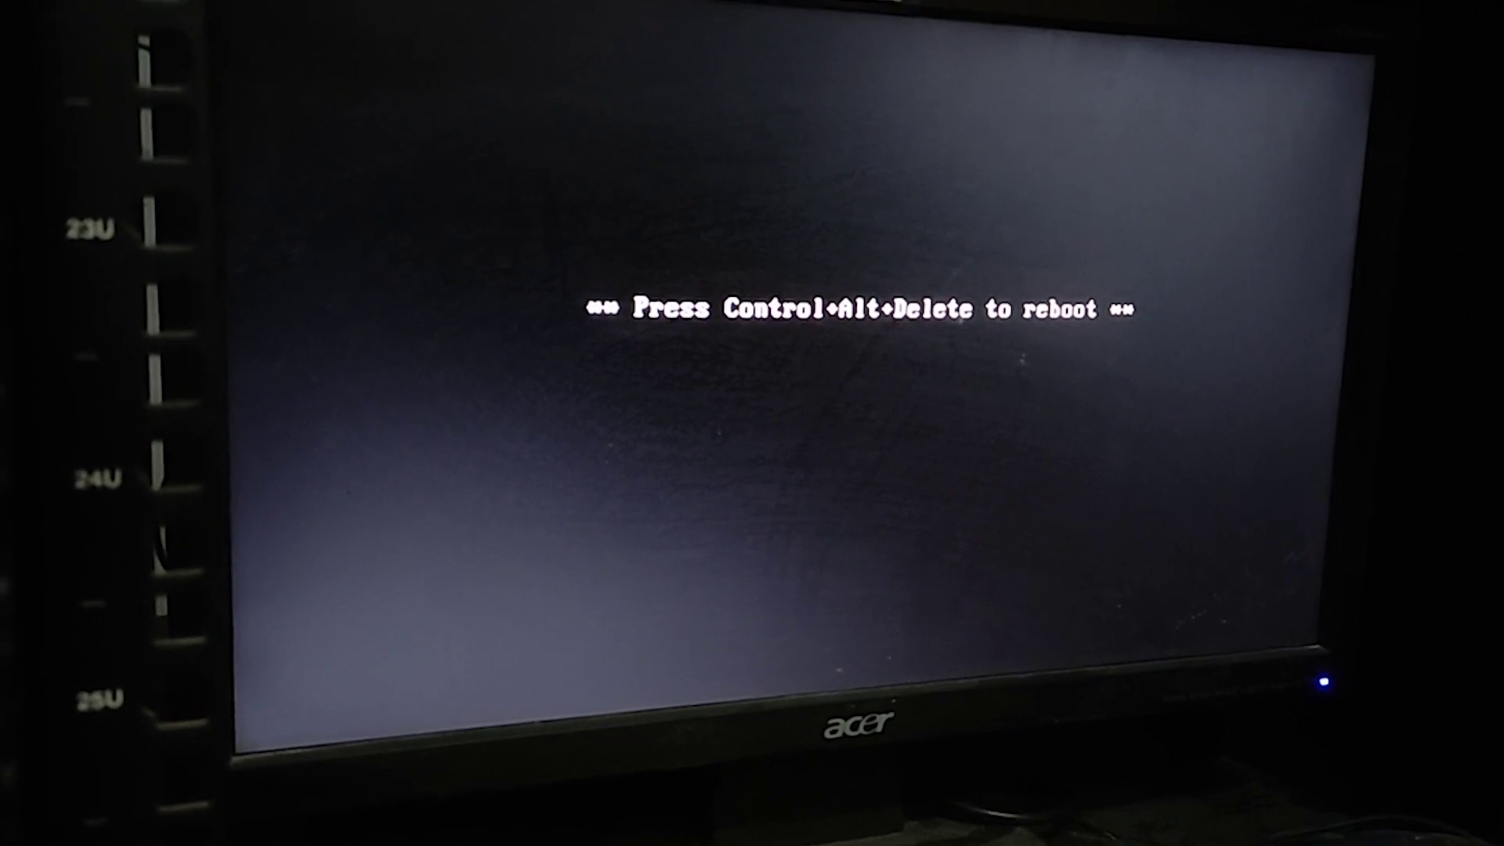
pyautogui.hotkey('ctrl', 'alt', 'Delete')
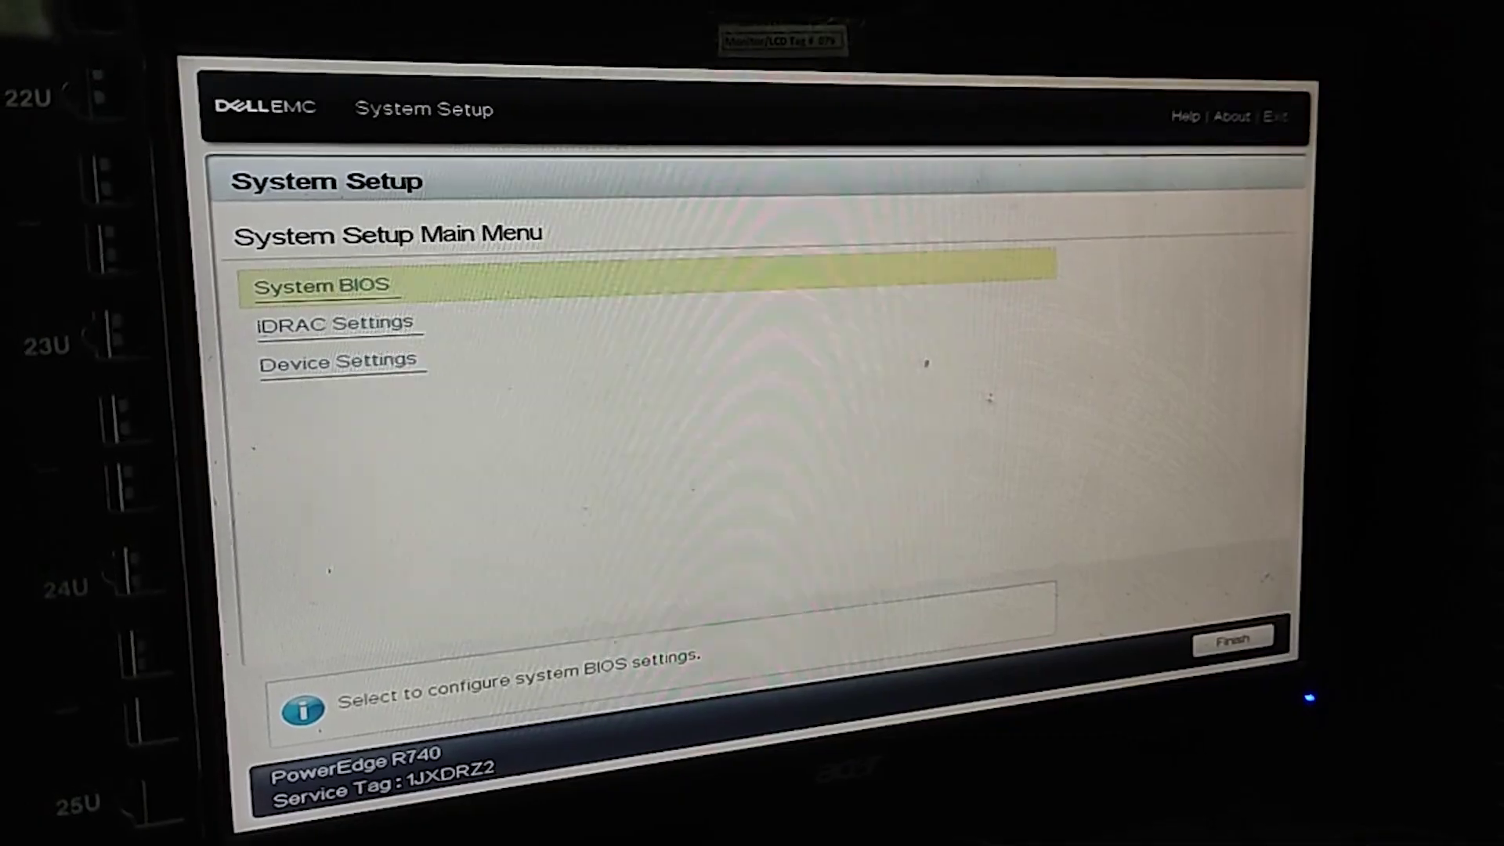
# - Check the System BIOS settings, then exit System Setup and confirm so the server boots
pyautogui.press('Return')
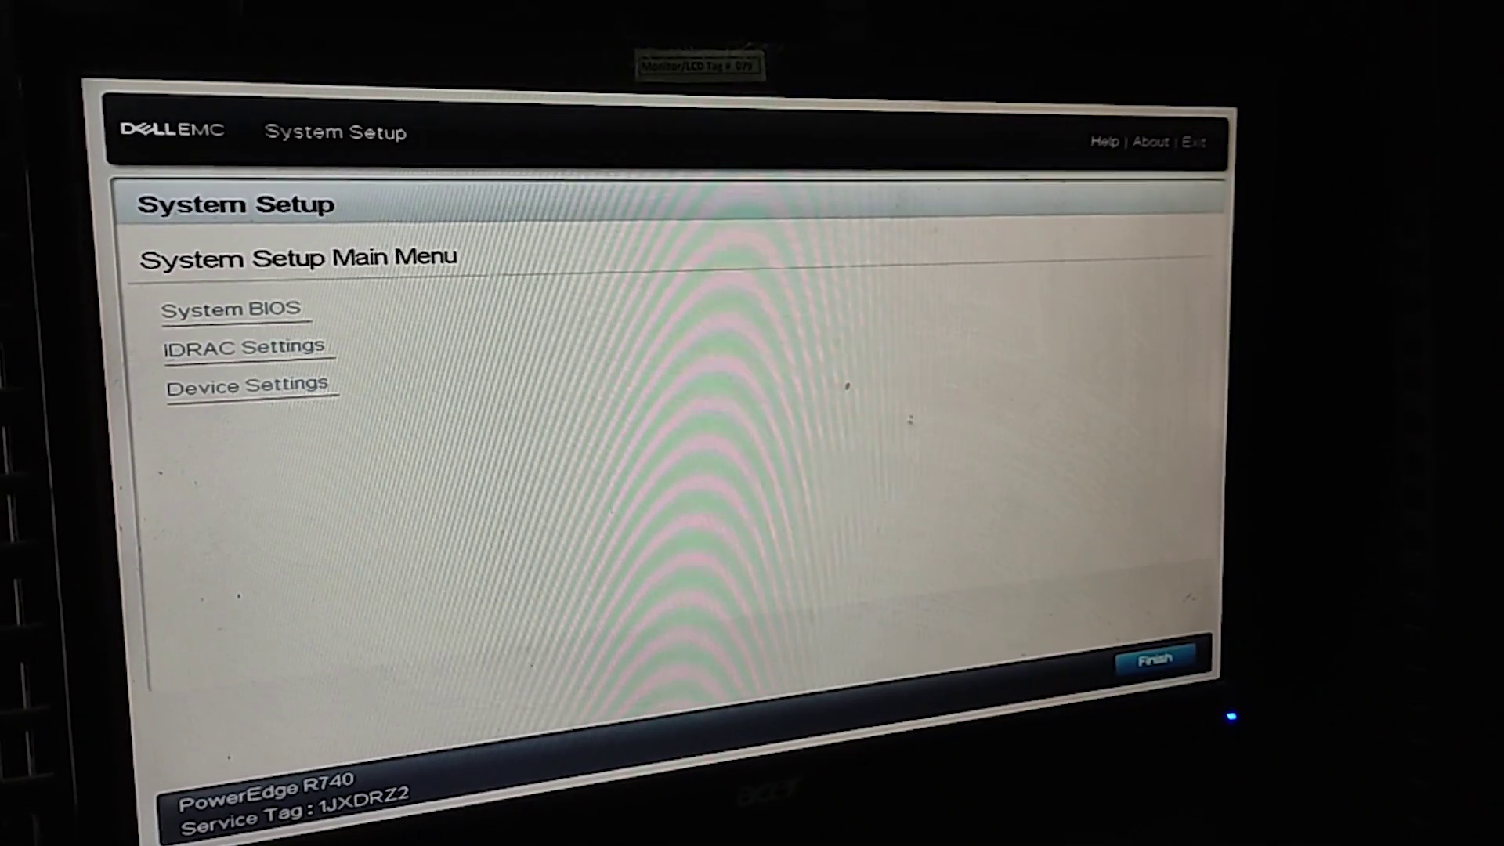
pyautogui.press('Escape')
pyautogui.press('Left')
pyautogui.press('Return')
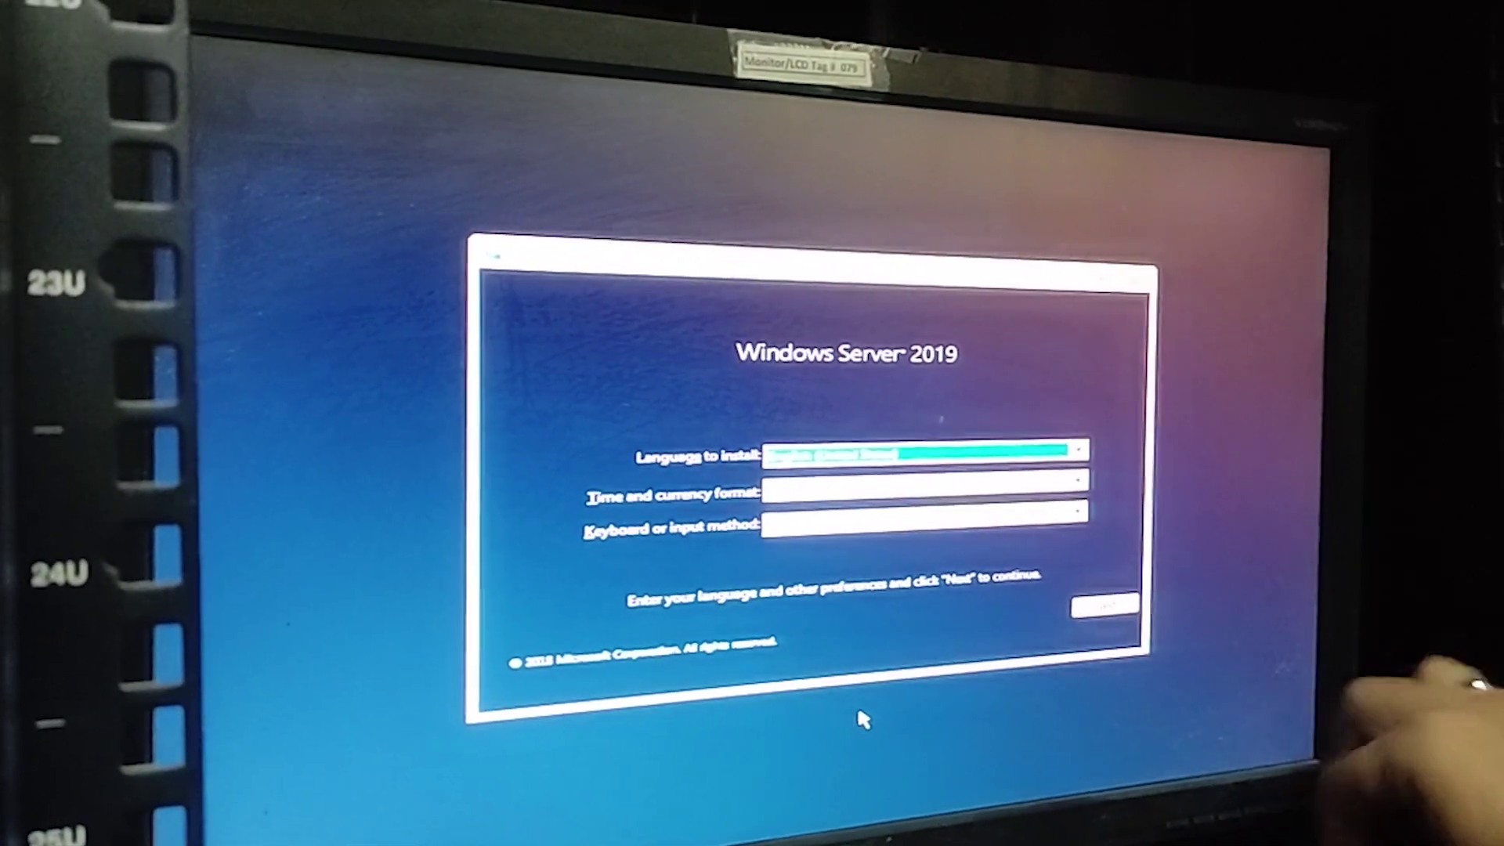
# - Accept the default language and keyboard preferences and start the Windows Server 2019 installation
pyautogui.click(1092, 597)
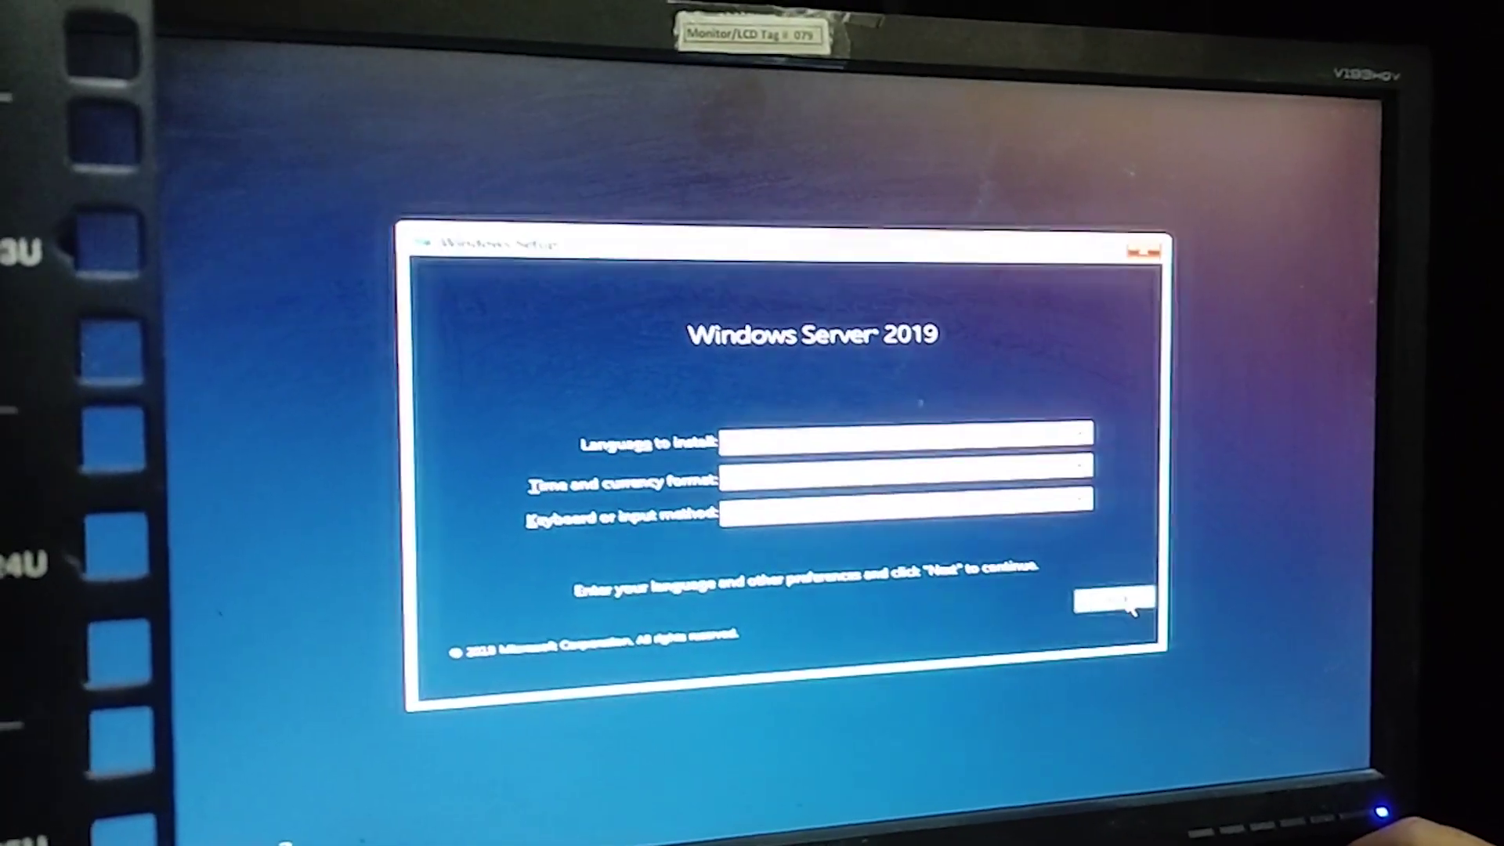
pyautogui.click(813, 461)
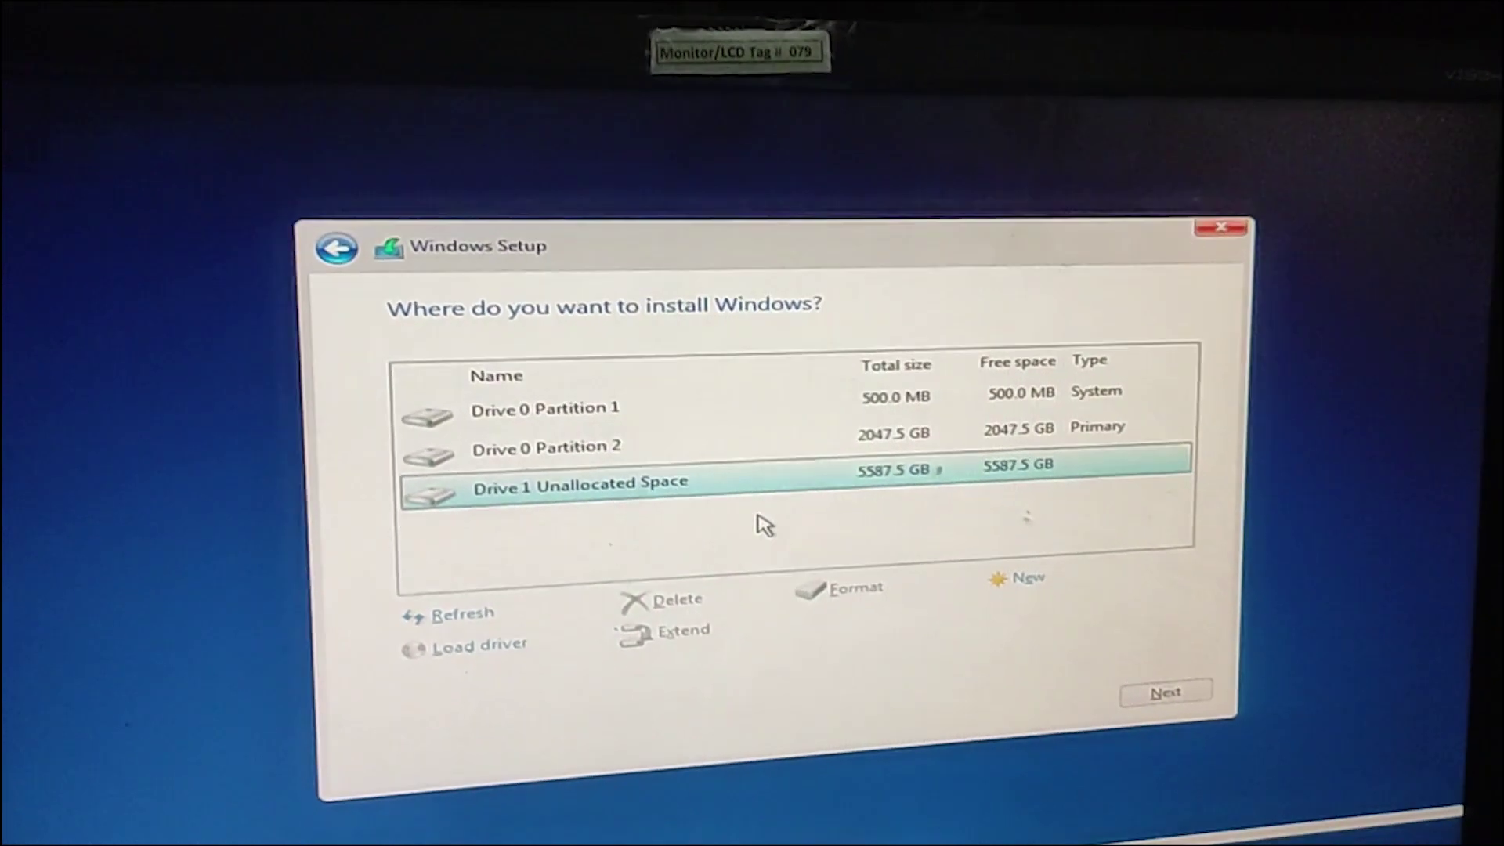
# - Delete both existing Drive 0 partitions in Windows Setup and start a new partition in the freed space
pyautogui.click(778, 448)
pyautogui.click(779, 409)
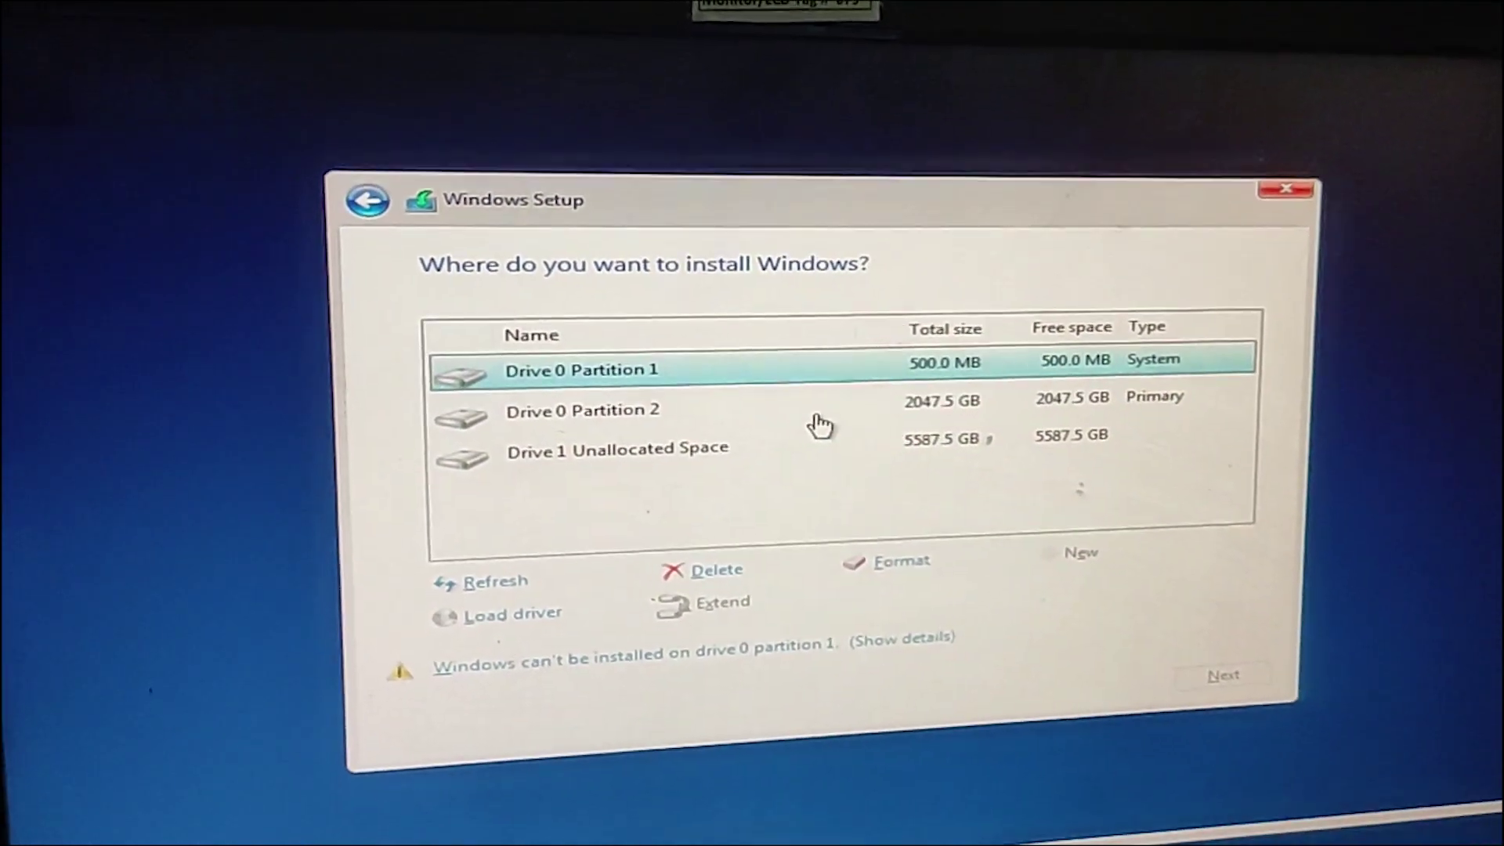
pyautogui.click(790, 449)
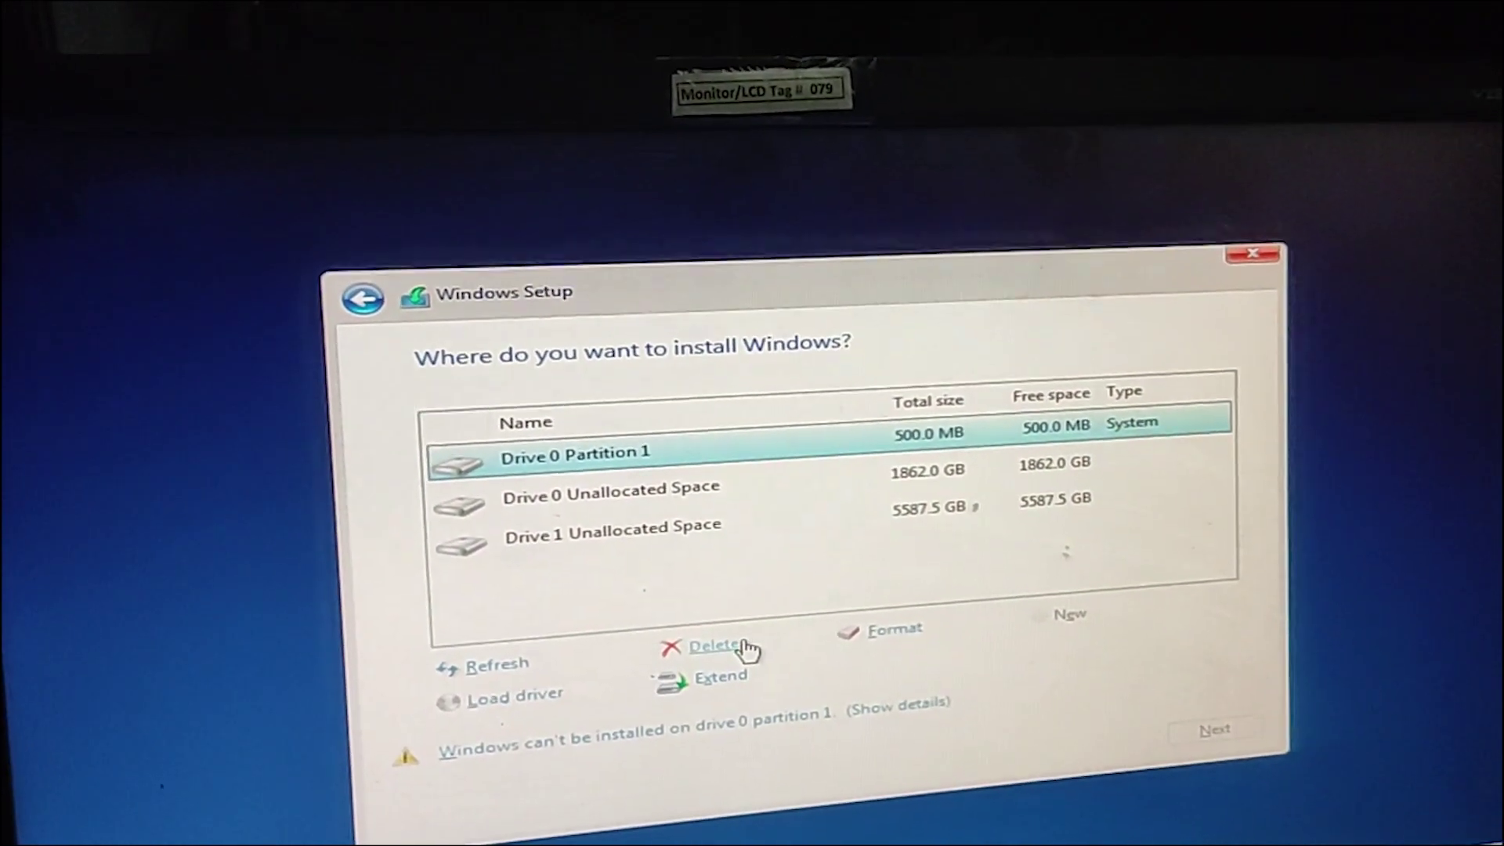
pyautogui.click(721, 661)
pyautogui.click(1022, 629)
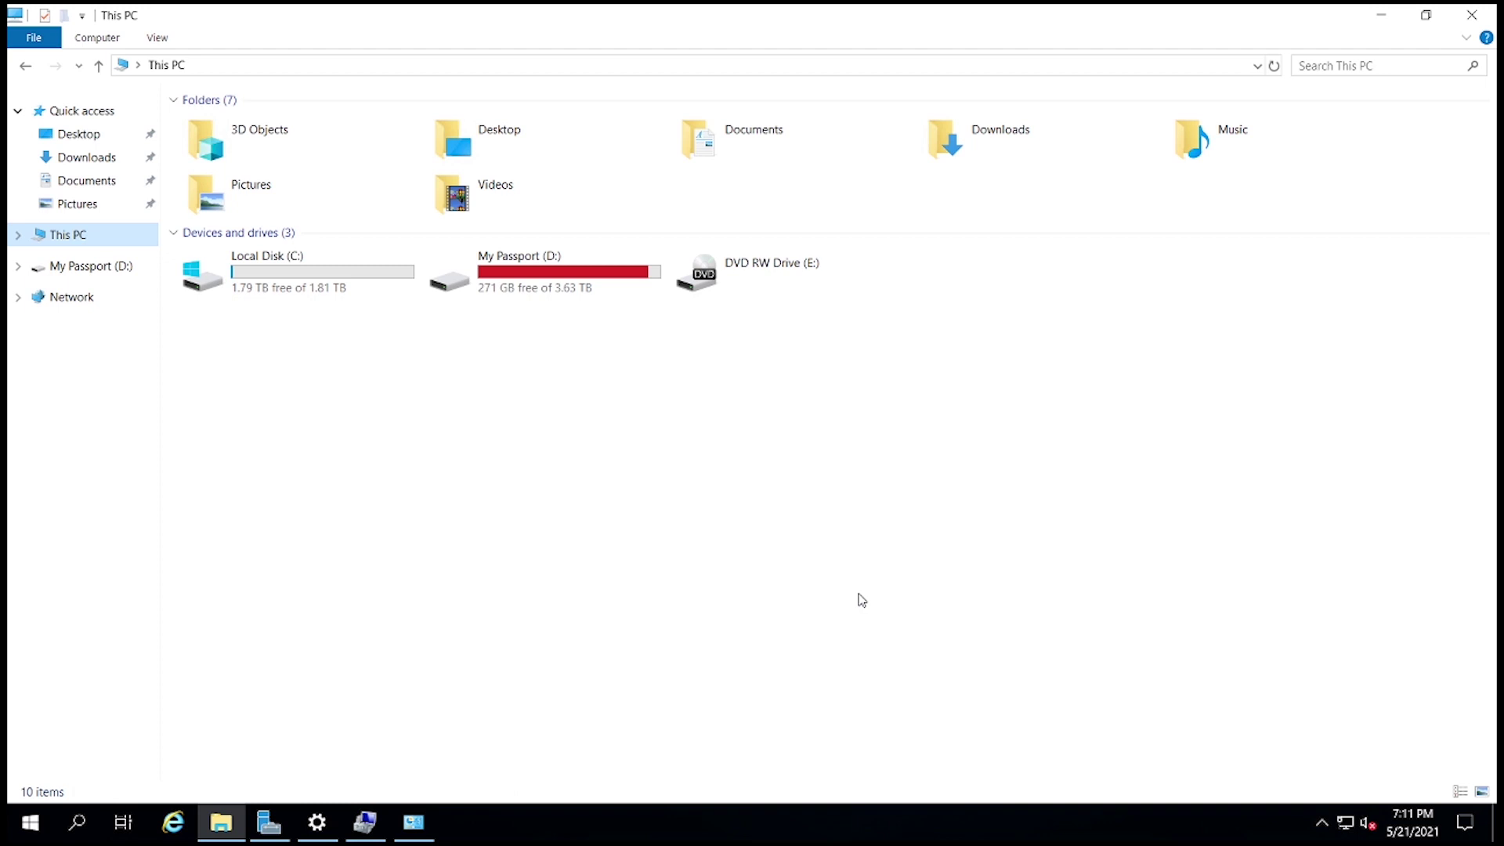
# - Check the installed Windows edition in the System information window, then minimize it
pyautogui.click(414, 822)
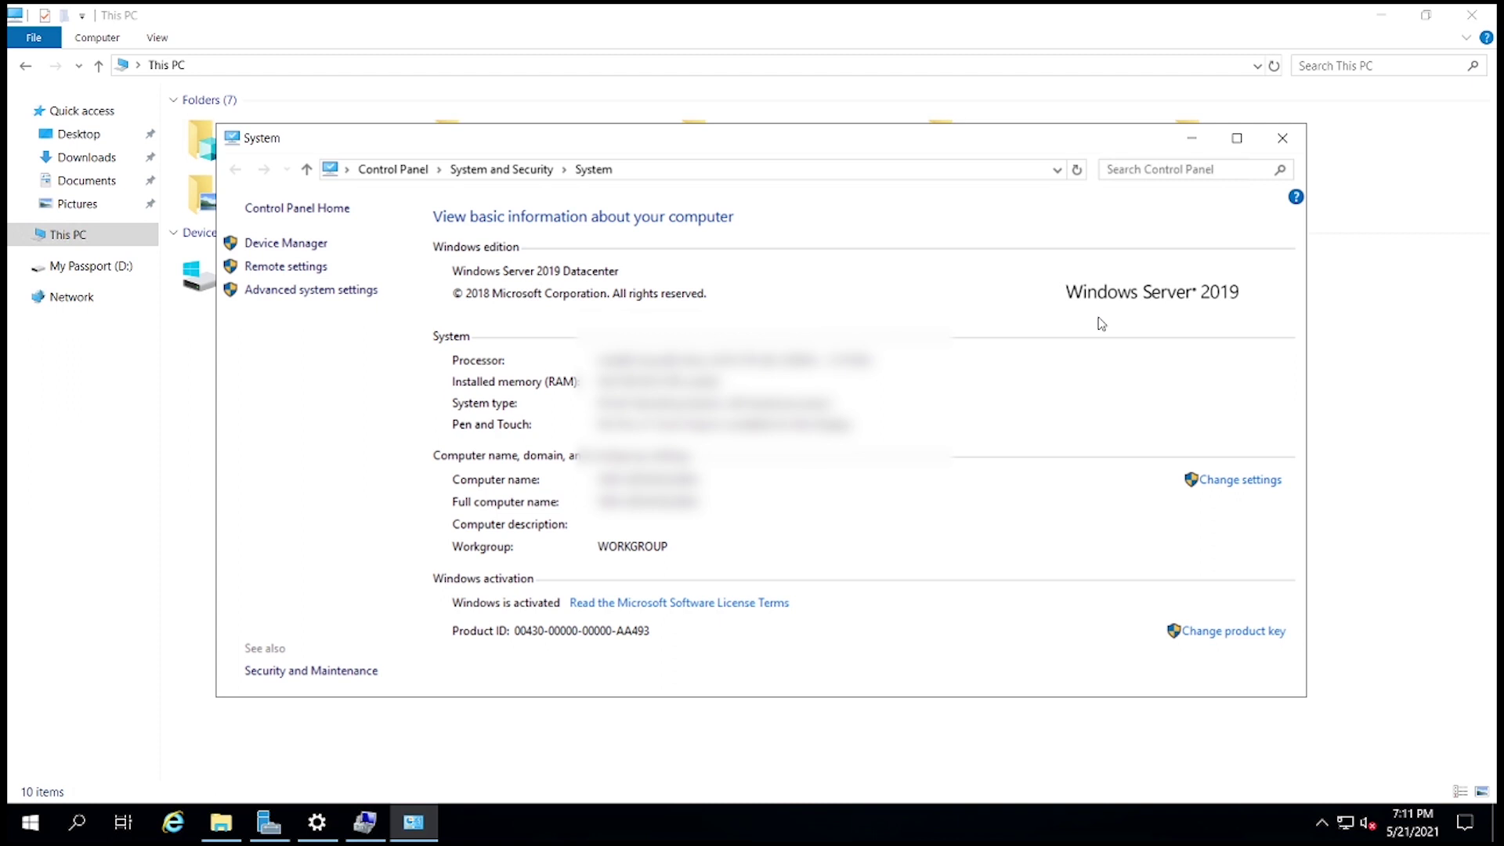
pyautogui.click(1191, 138)
# - Switch to Computer Management and initialize Disk 1 with the GPT partition style
pyautogui.click(365, 822)
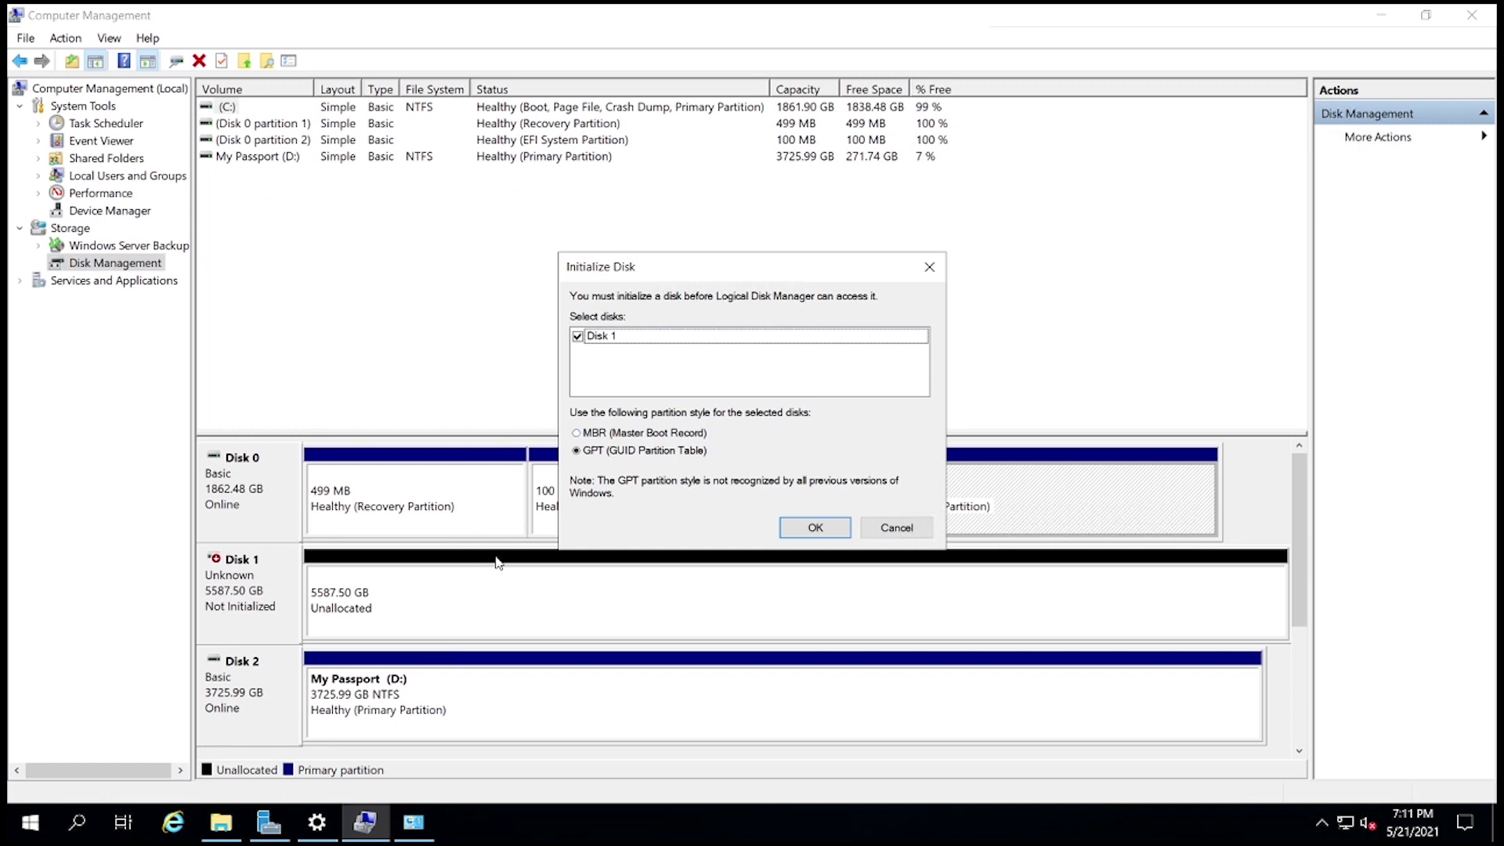
pyautogui.moveTo(829, 265); pyautogui.dragTo(1135, 144)
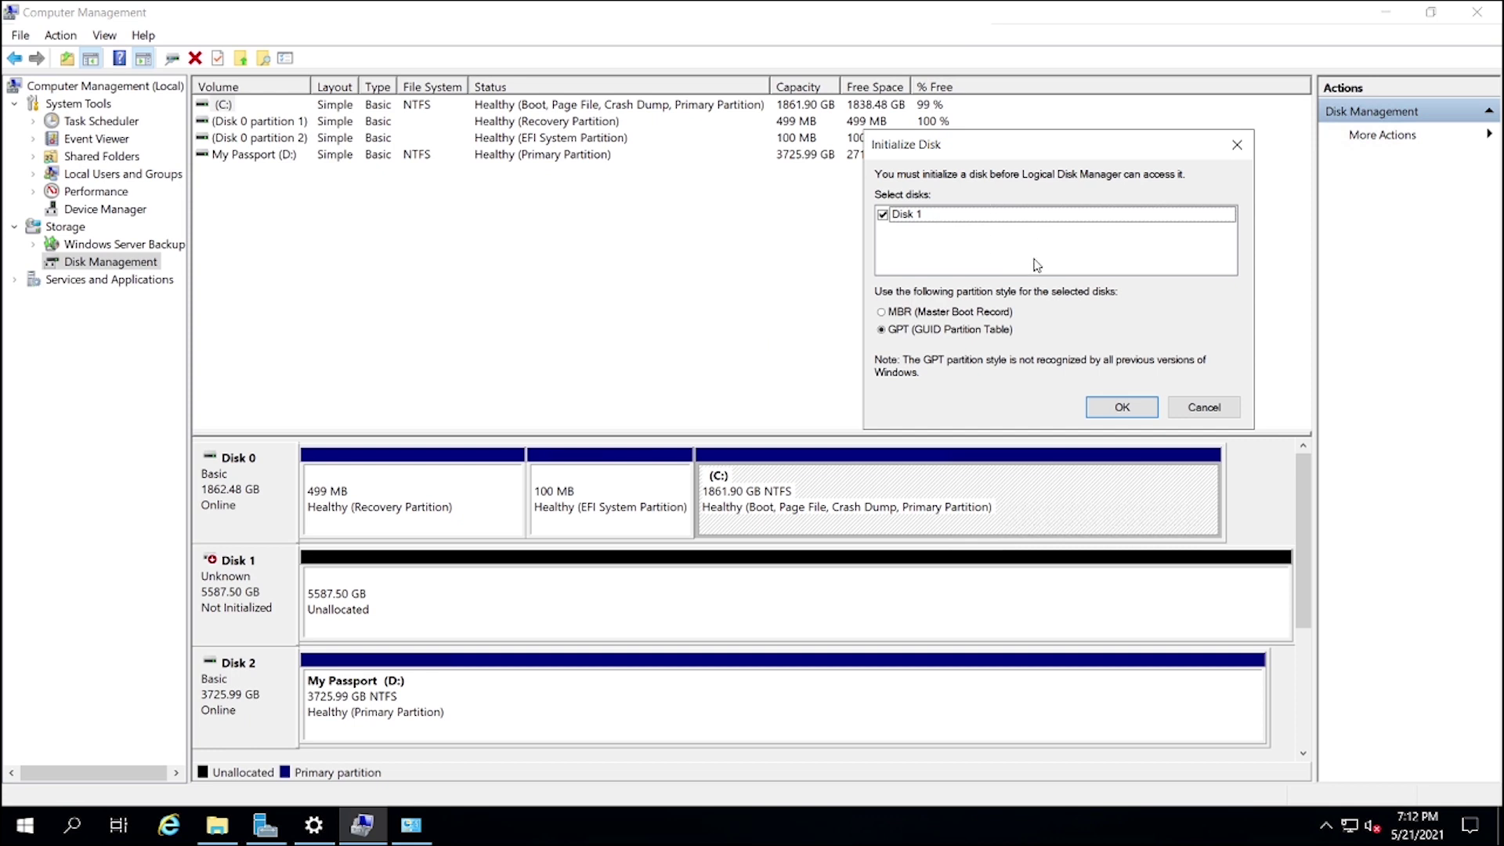
pyautogui.click(1120, 407)
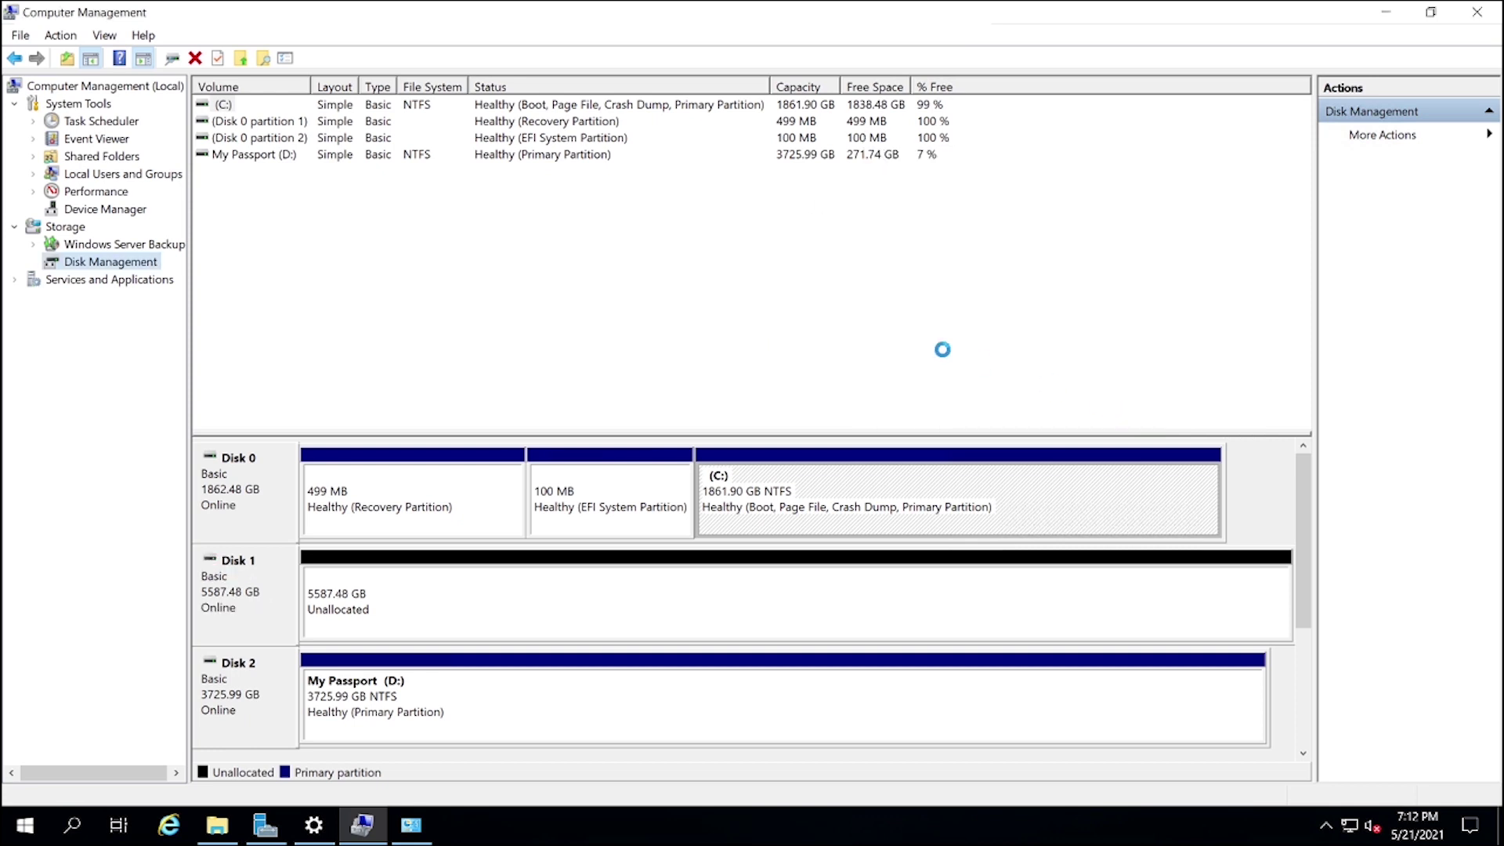
# - Create a new simple volume across all of Disk 1's unallocated space with drive letter F and the default format settings
pyautogui.rightClick(478, 587)
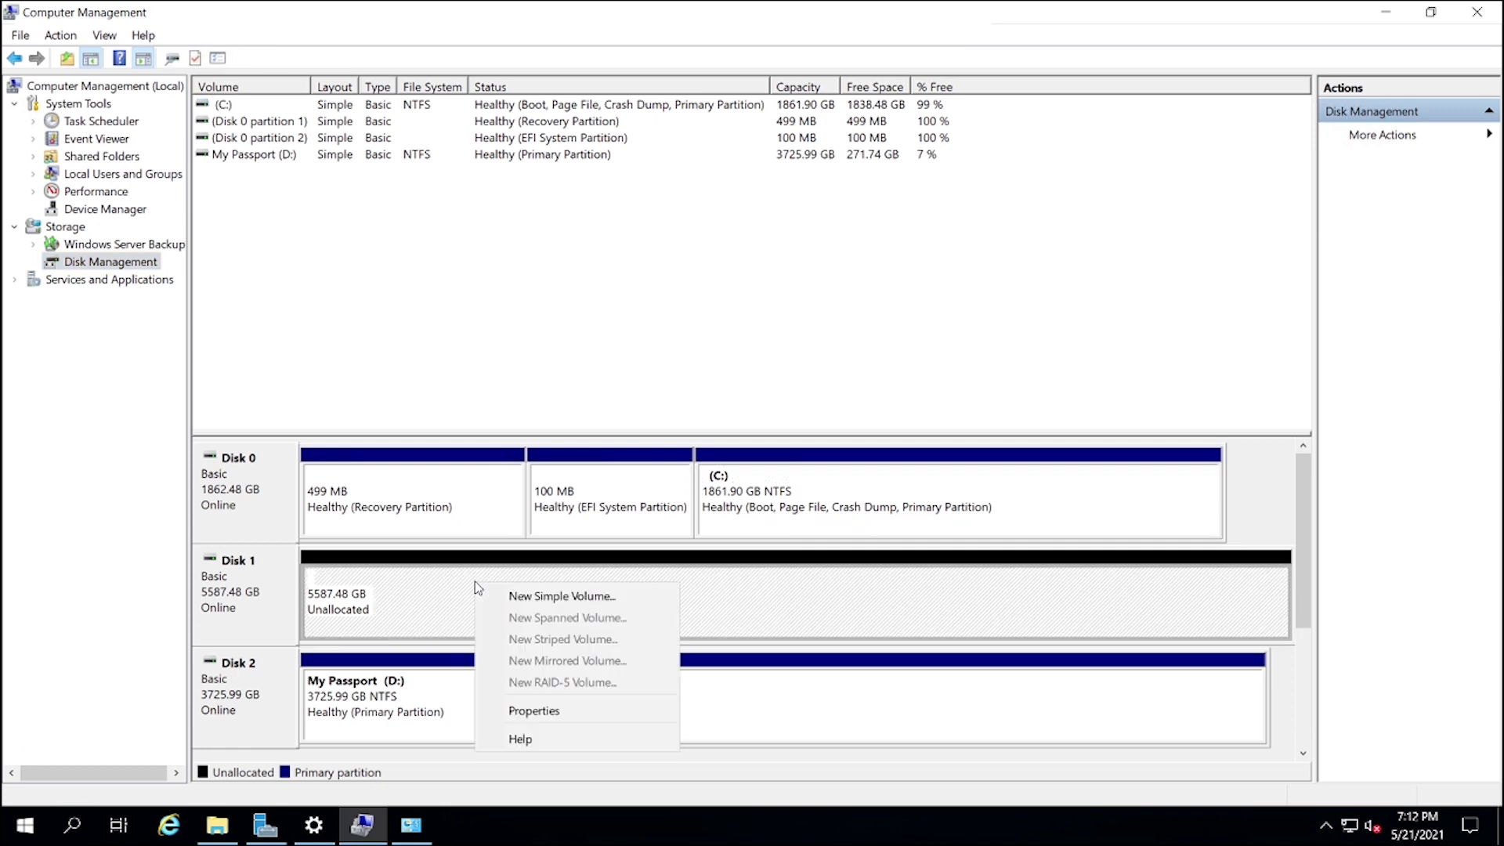
pyautogui.click(561, 597)
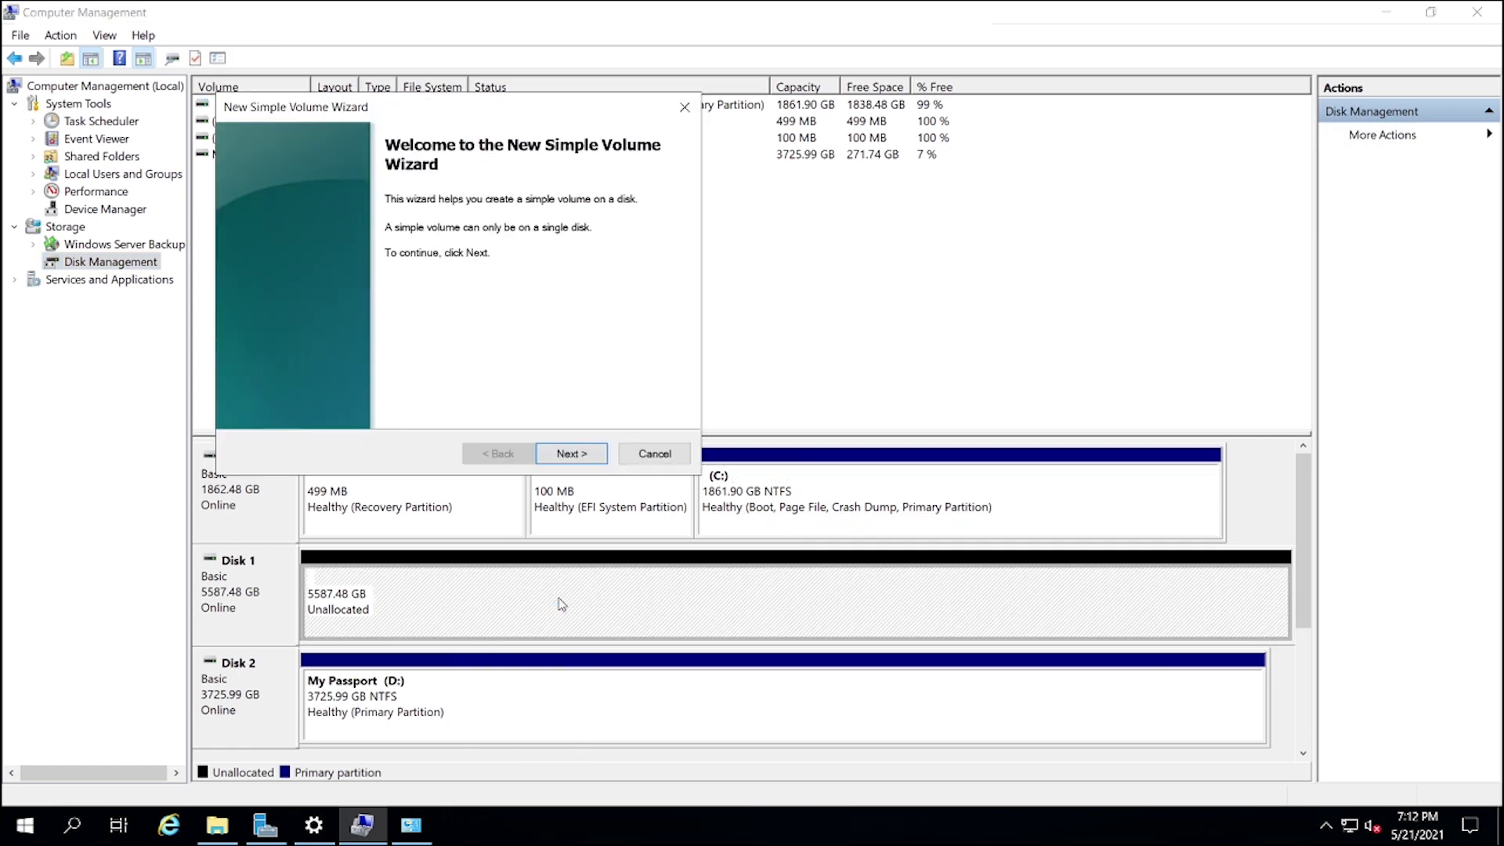
pyautogui.click(571, 454)
pyautogui.click(572, 454)
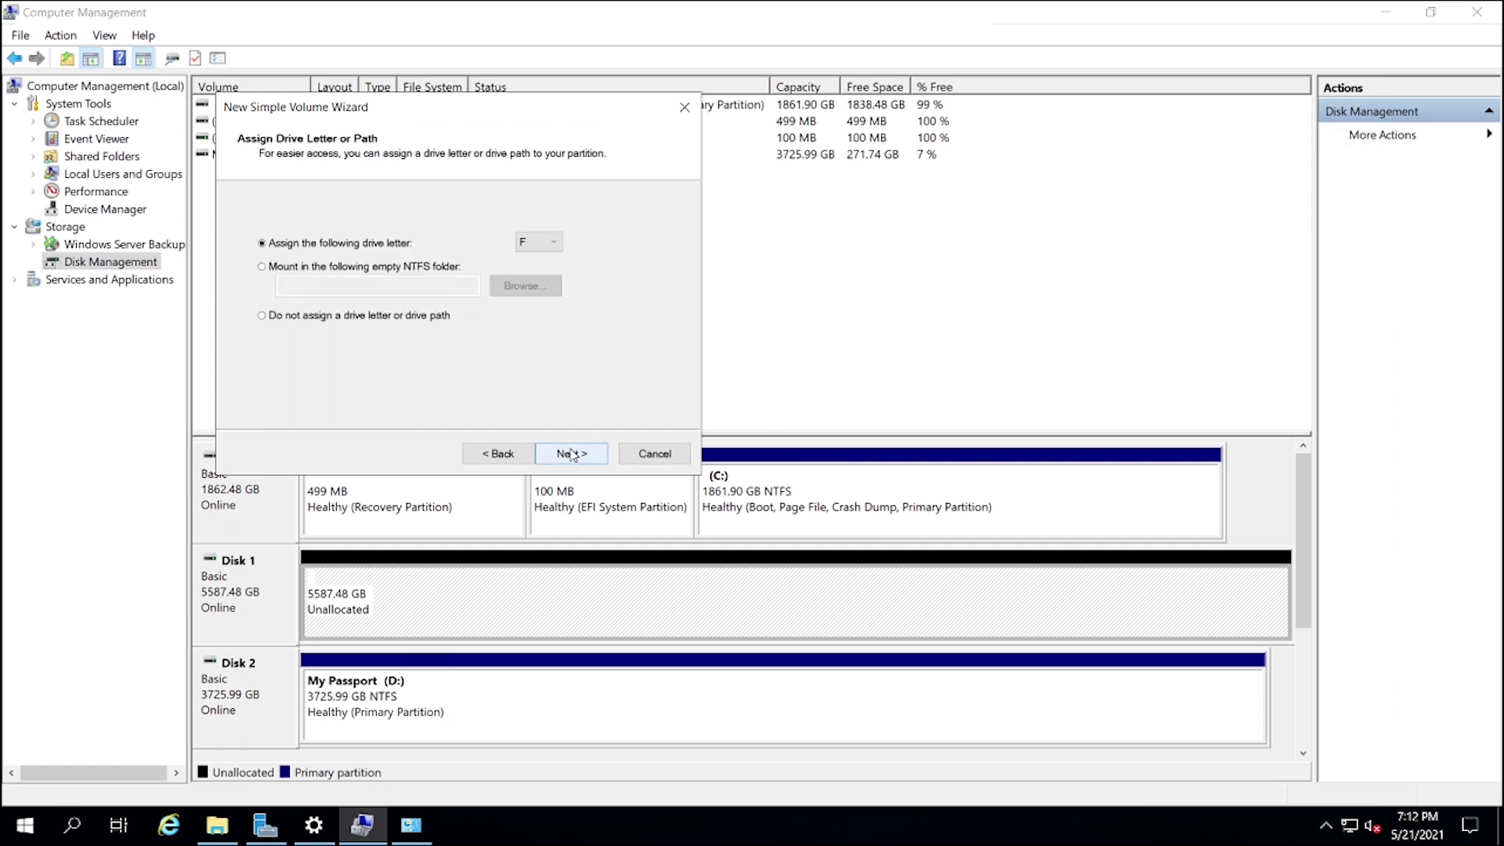
pyautogui.click(572, 454)
pyautogui.click(573, 453)
pyautogui.click(571, 453)
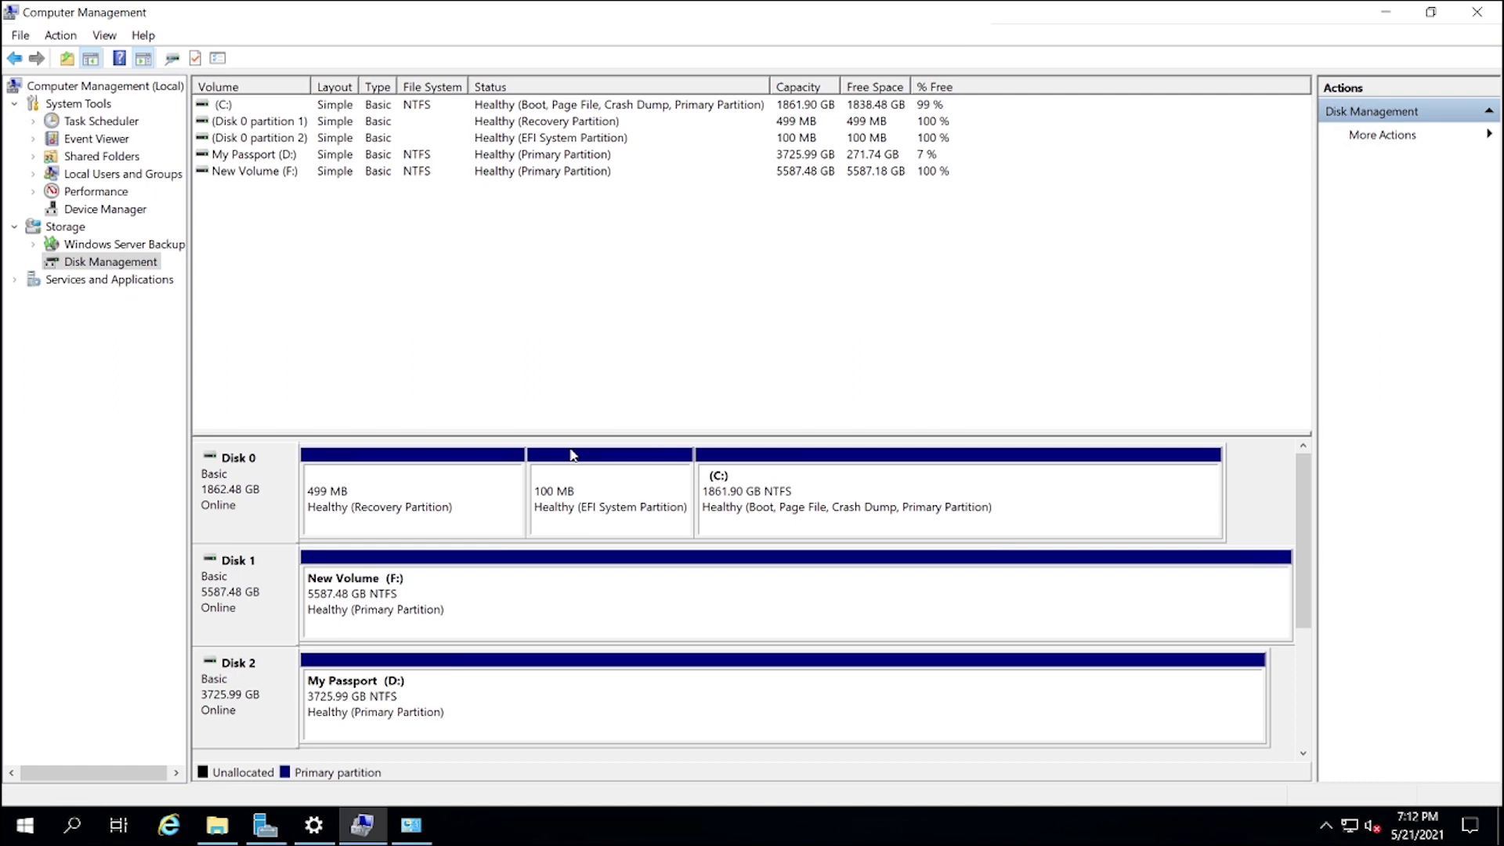
# - Change the drive letter of the My Passport volume on Disk 2 to H and accept the drive letter warning
pyautogui.rightClick(470, 691)
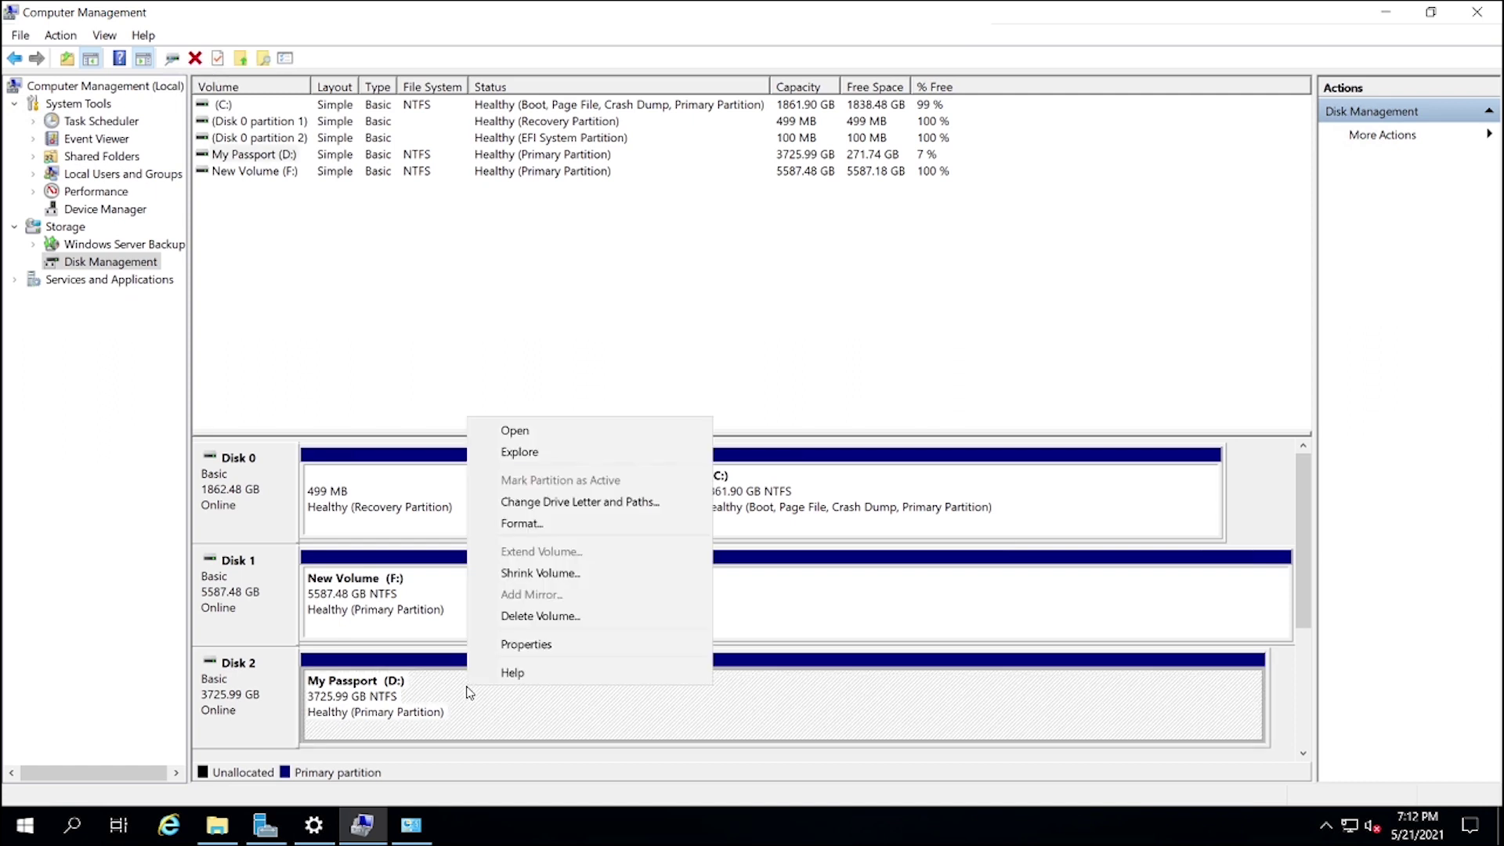
pyautogui.click(256, 675)
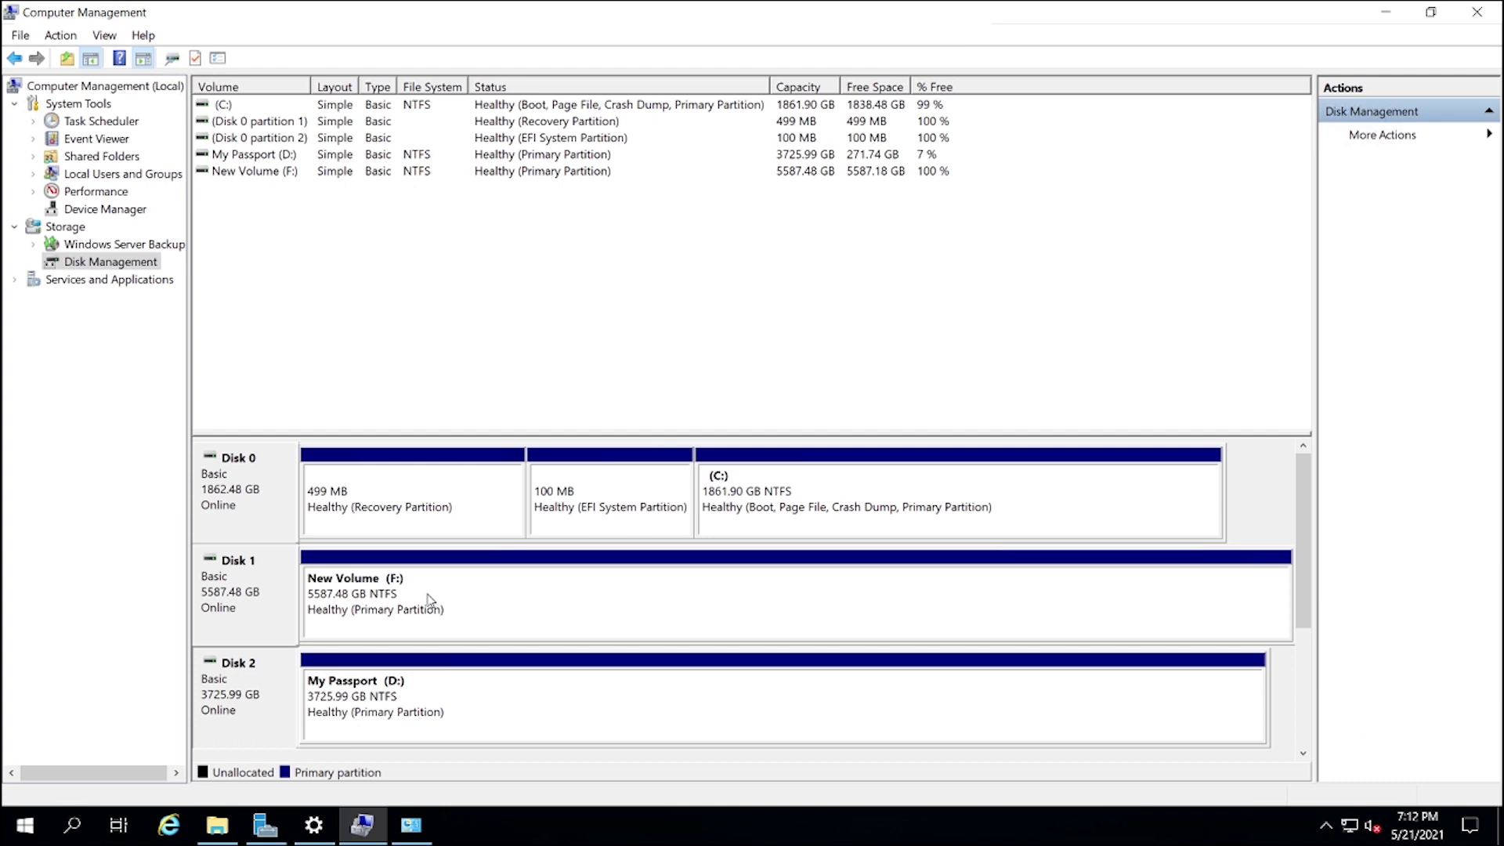
pyautogui.rightClick(457, 712)
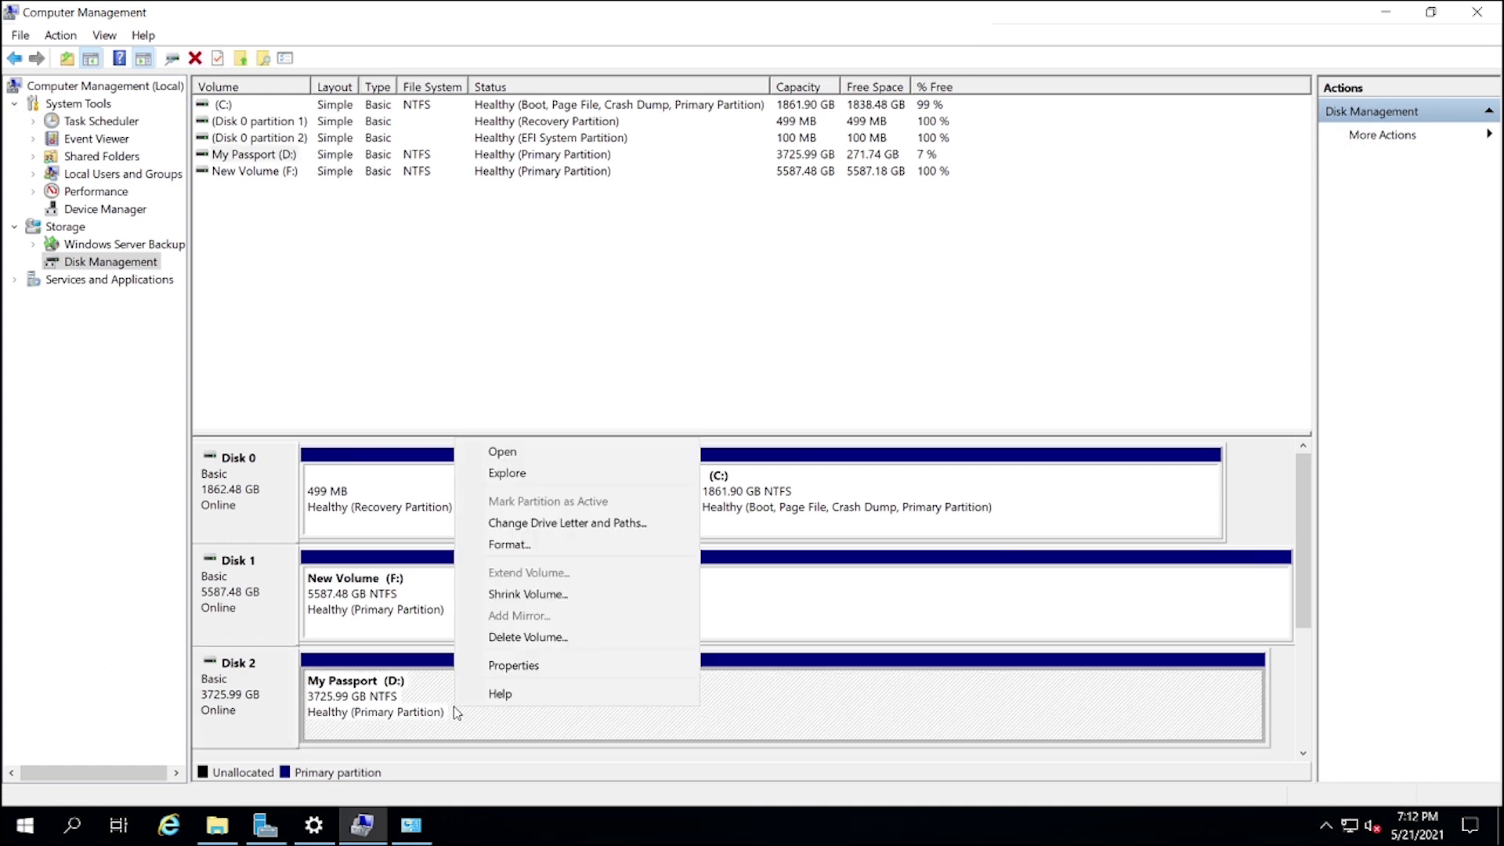
pyautogui.rightClick(375, 715)
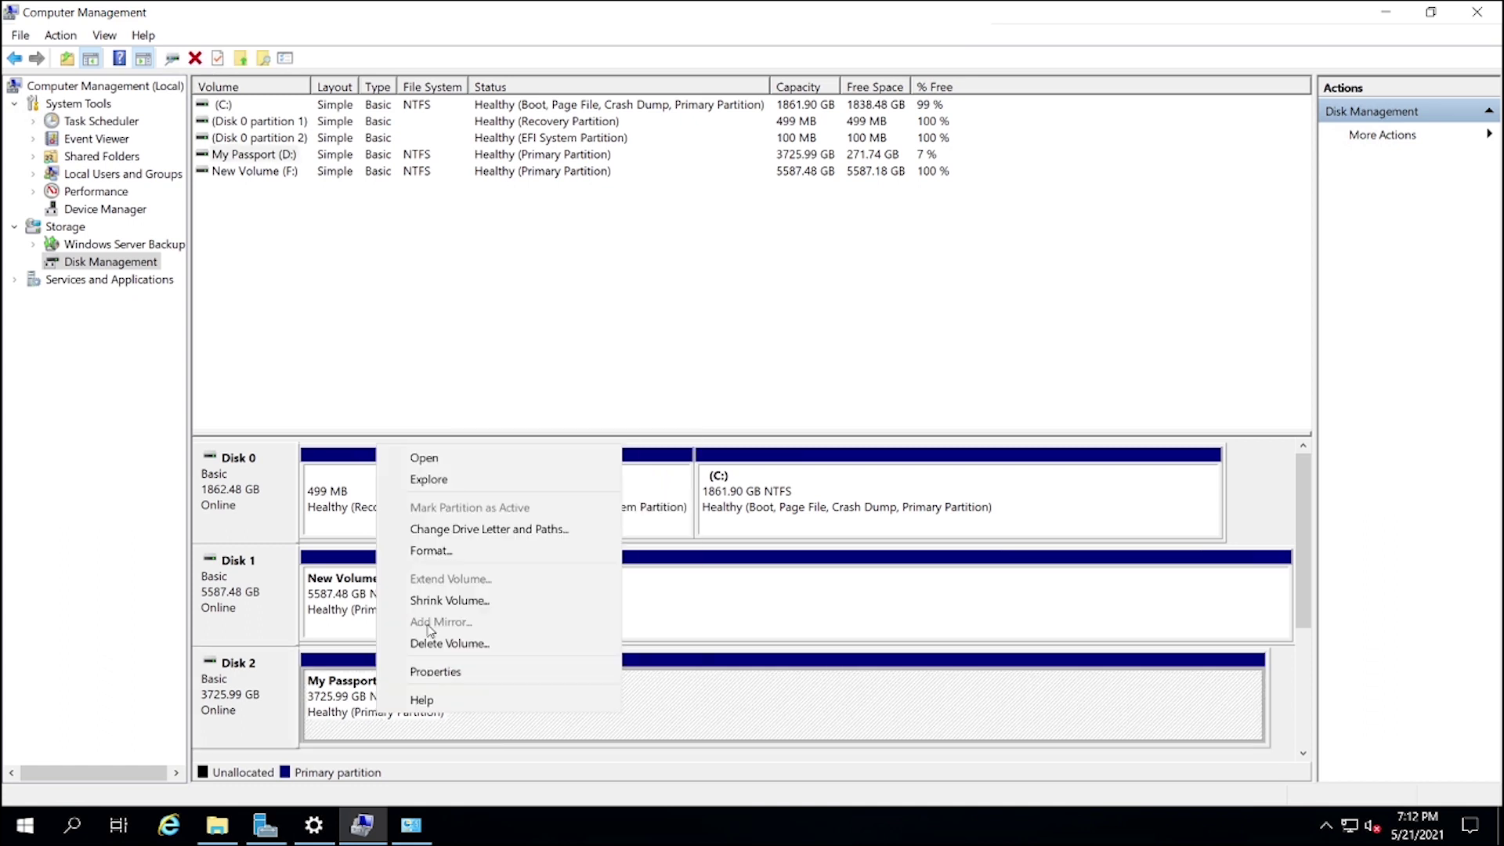
pyautogui.click(468, 531)
pyautogui.click(697, 464)
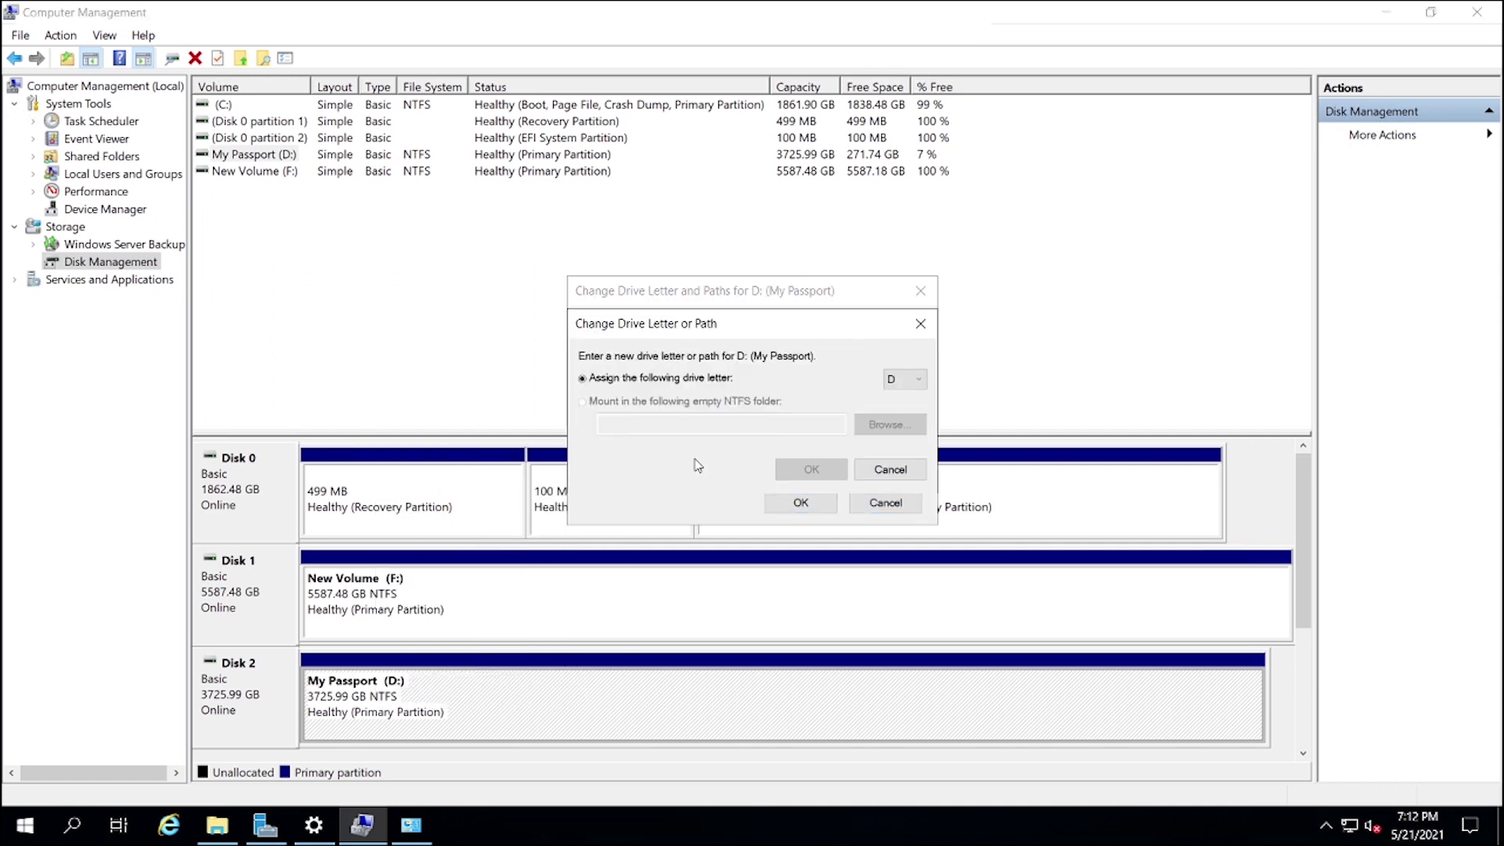
pyautogui.click(902, 380)
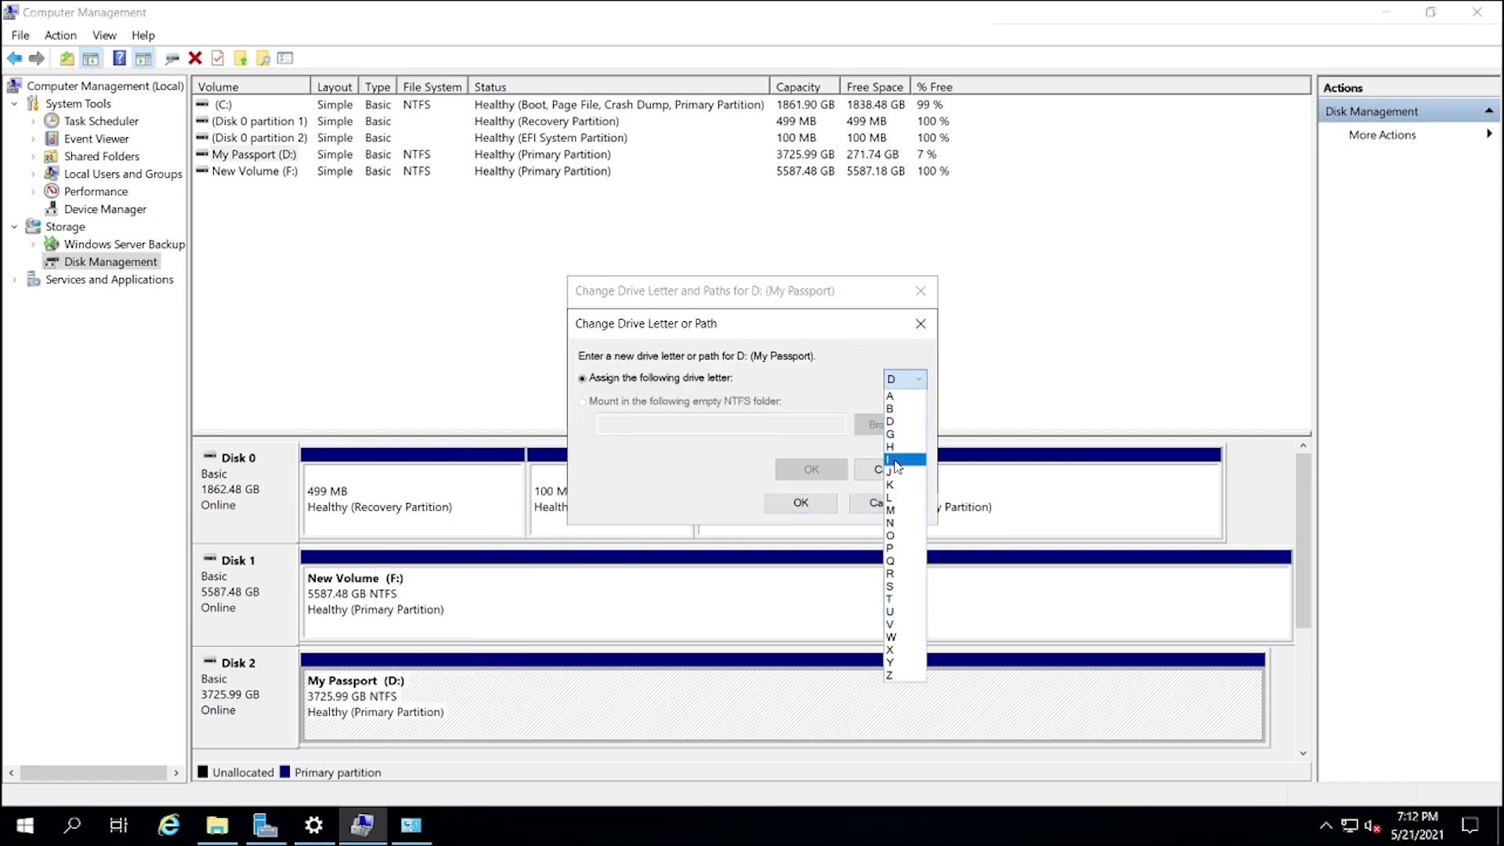
pyautogui.click(897, 464)
pyautogui.click(818, 470)
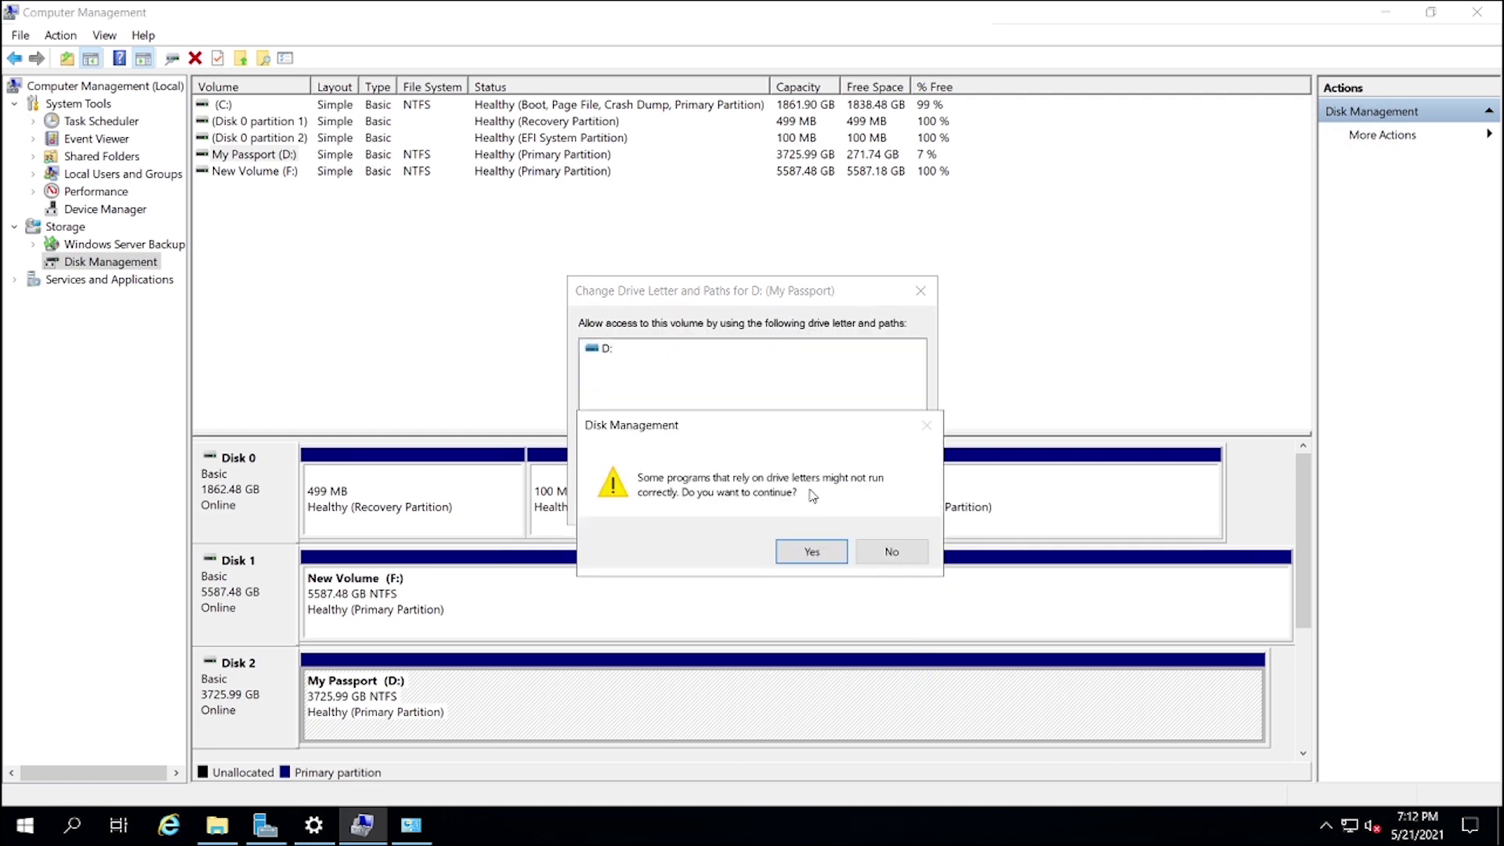
pyautogui.click(811, 550)
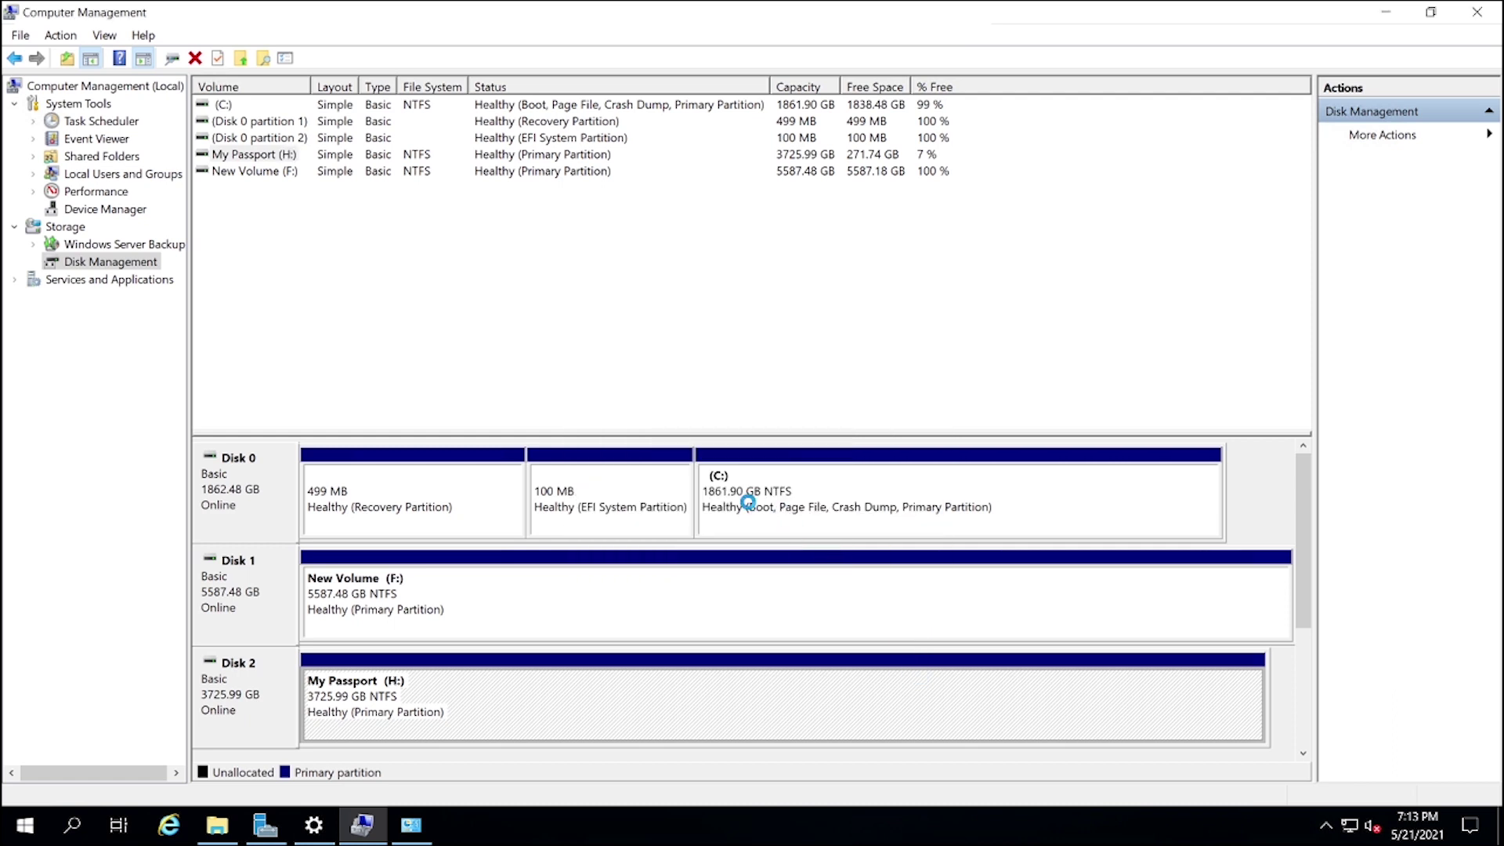
pyautogui.rightClick(417, 603)
pyautogui.click(510, 413)
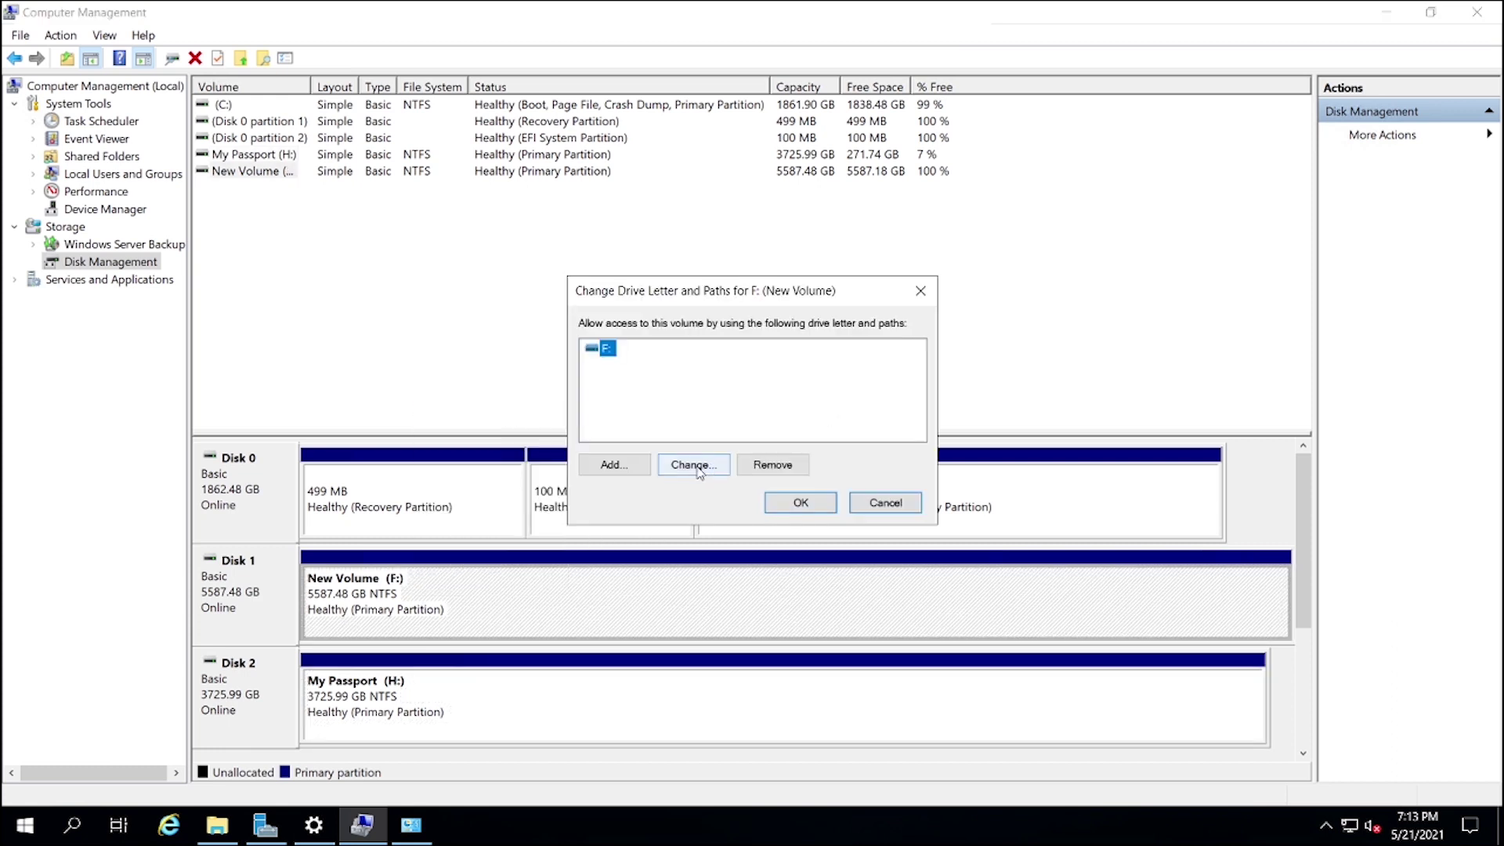
pyautogui.click(800, 502)
# - Change the drive letter of the New Volume on Disk 1 to D and accept the drive letter warning
pyautogui.rightClick(527, 606)
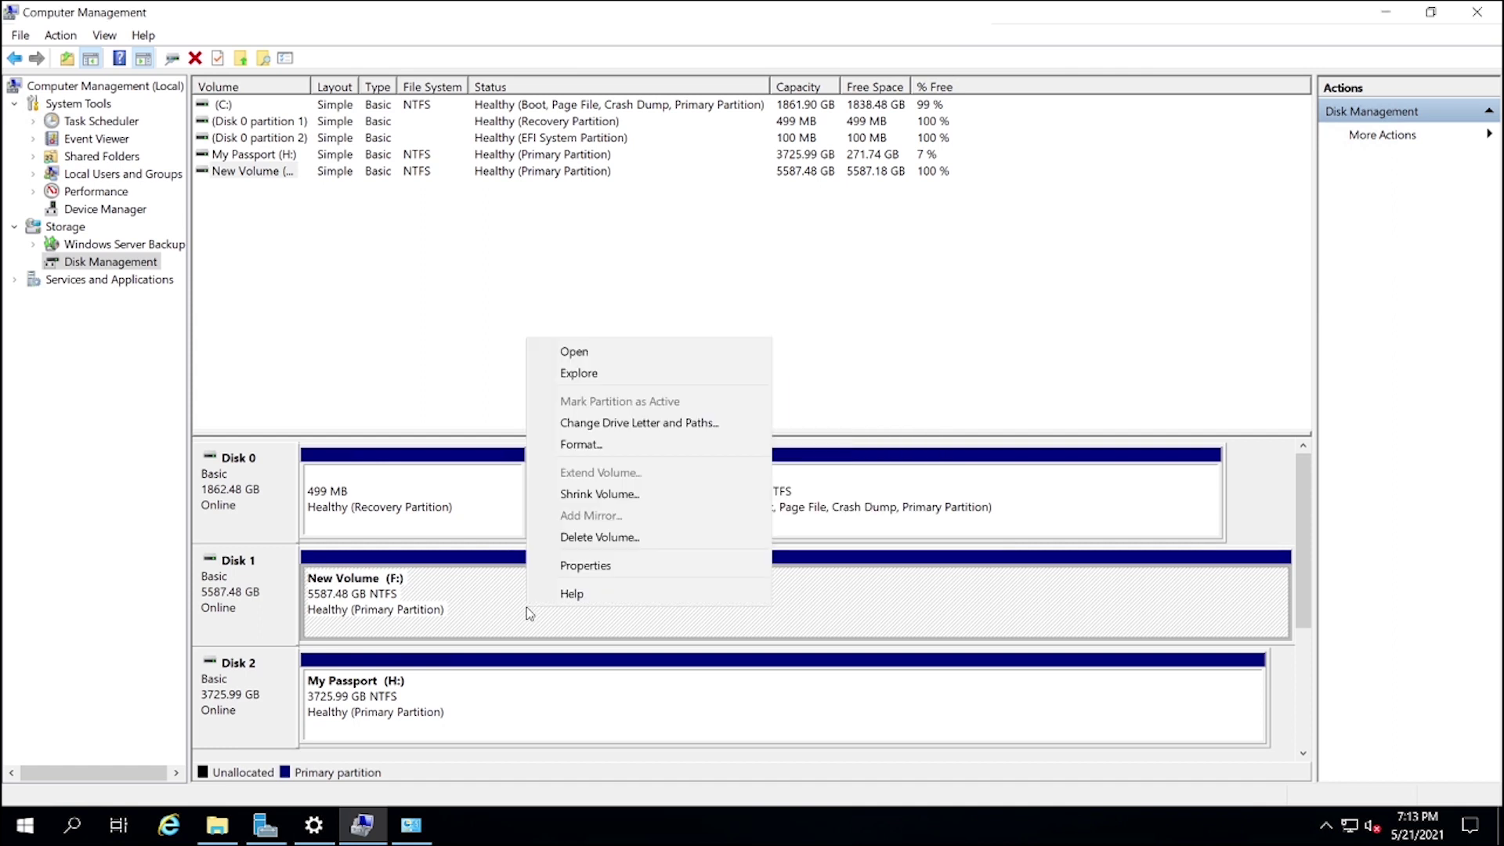
pyautogui.click(638, 427)
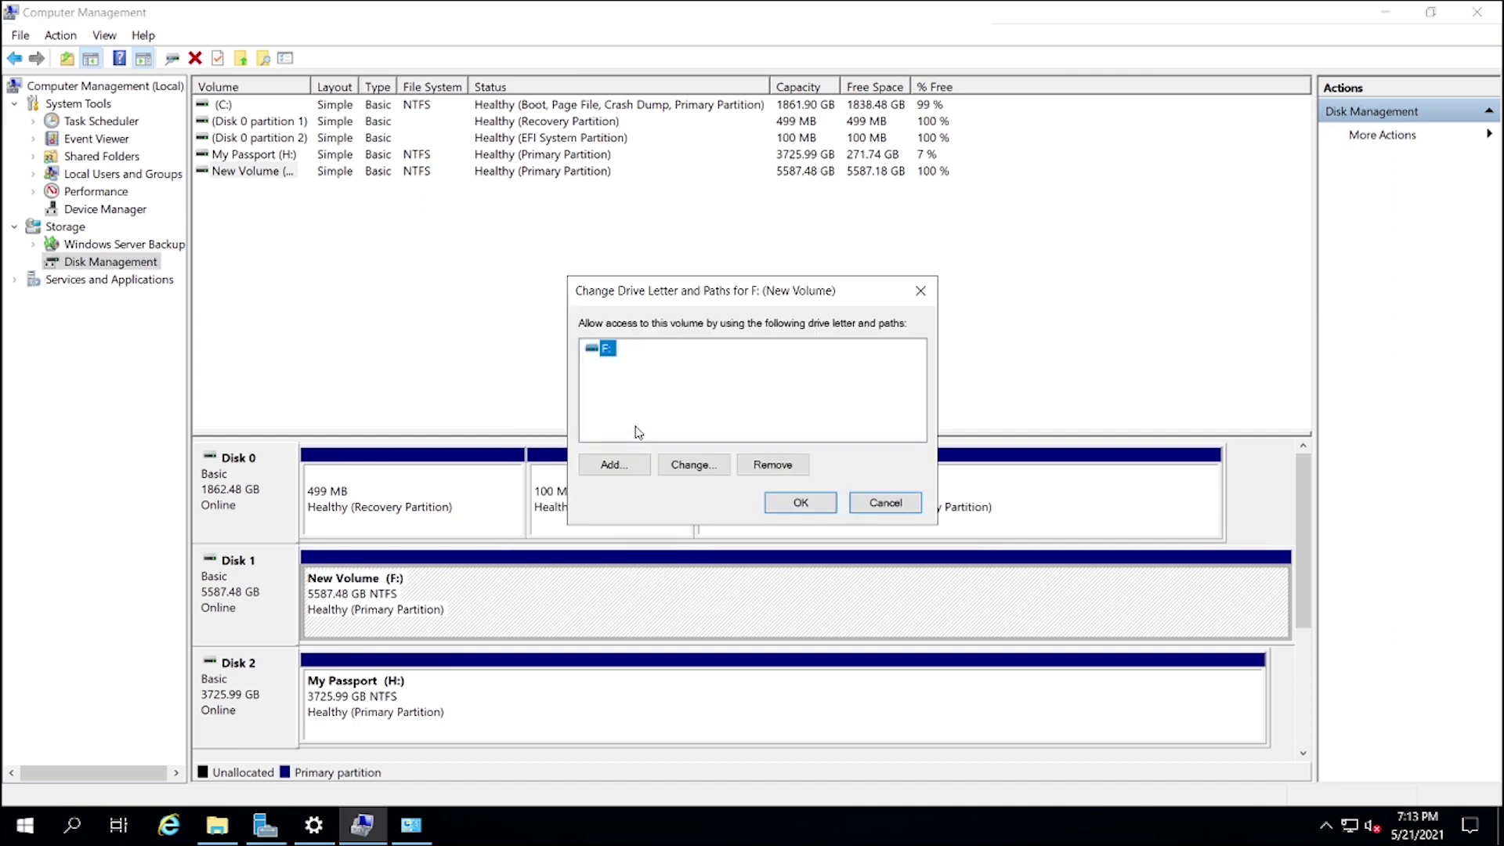
pyautogui.click(703, 467)
pyautogui.click(902, 379)
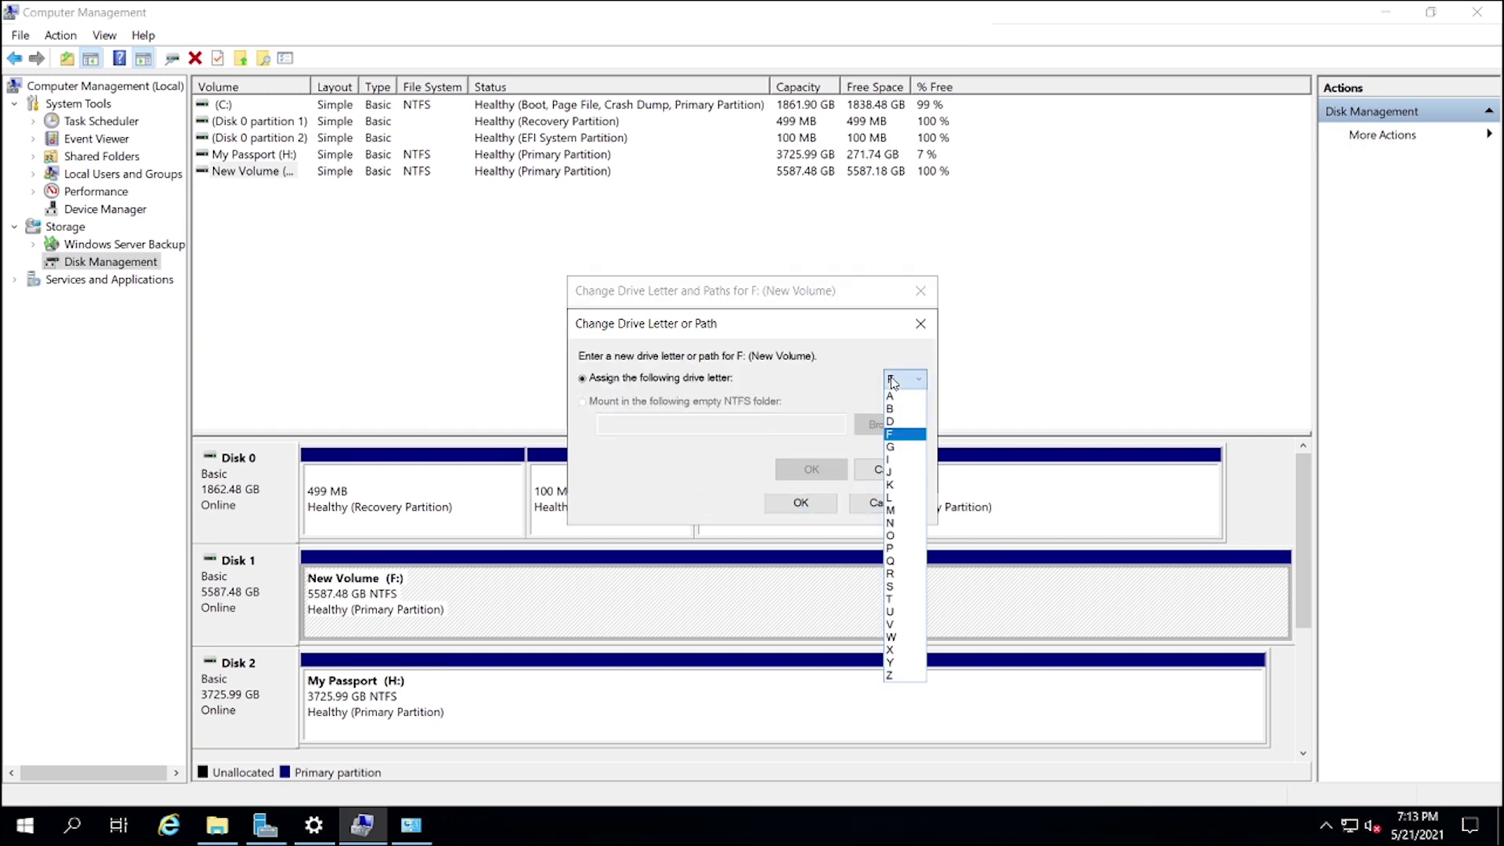
pyautogui.click(907, 422)
pyautogui.click(812, 469)
pyautogui.click(812, 554)
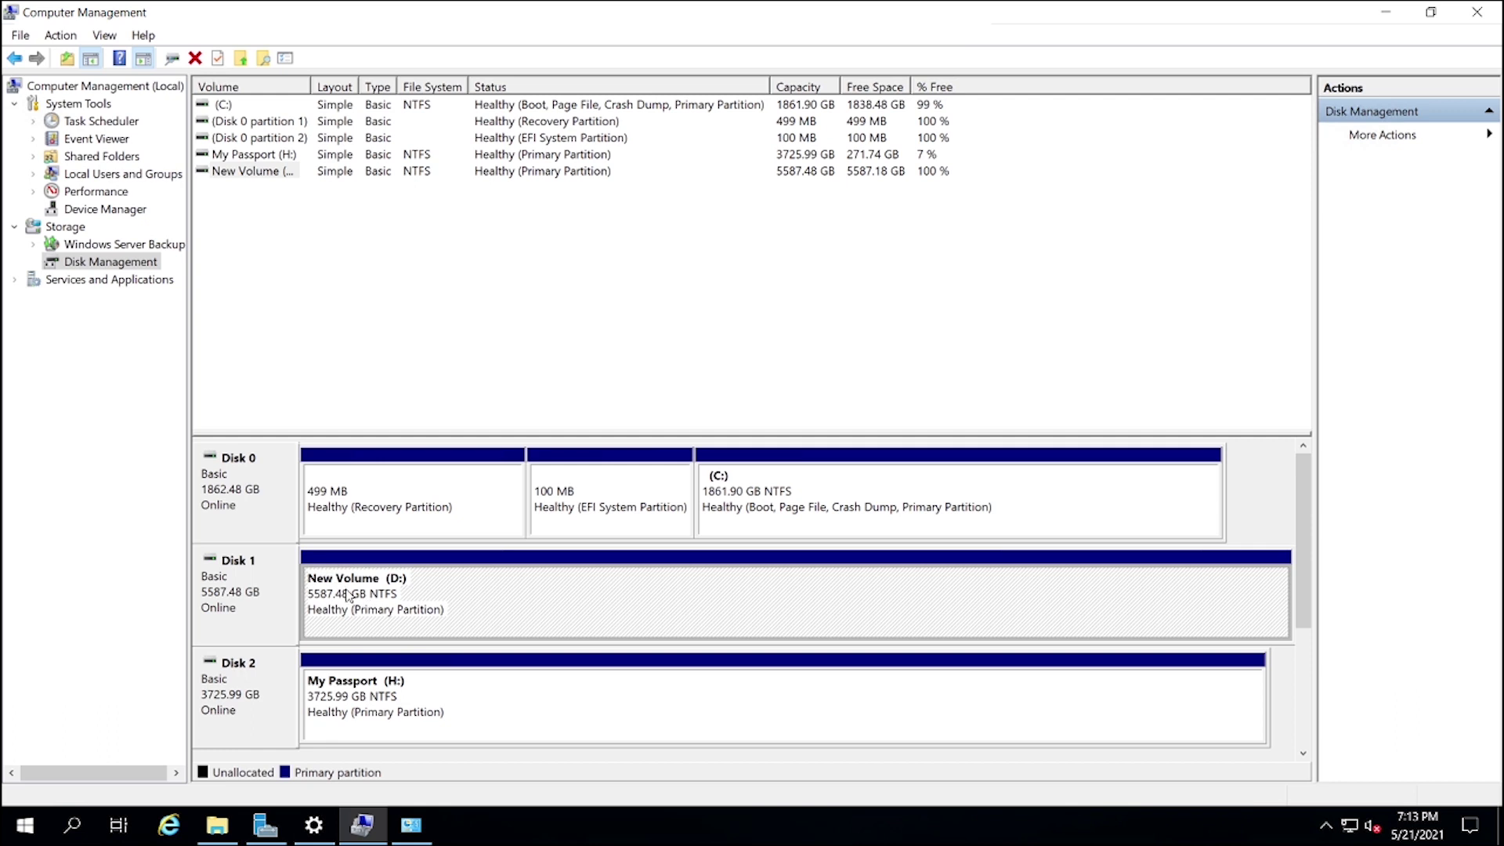
pyautogui.rightClick(380, 697)
pyautogui.click(468, 500)
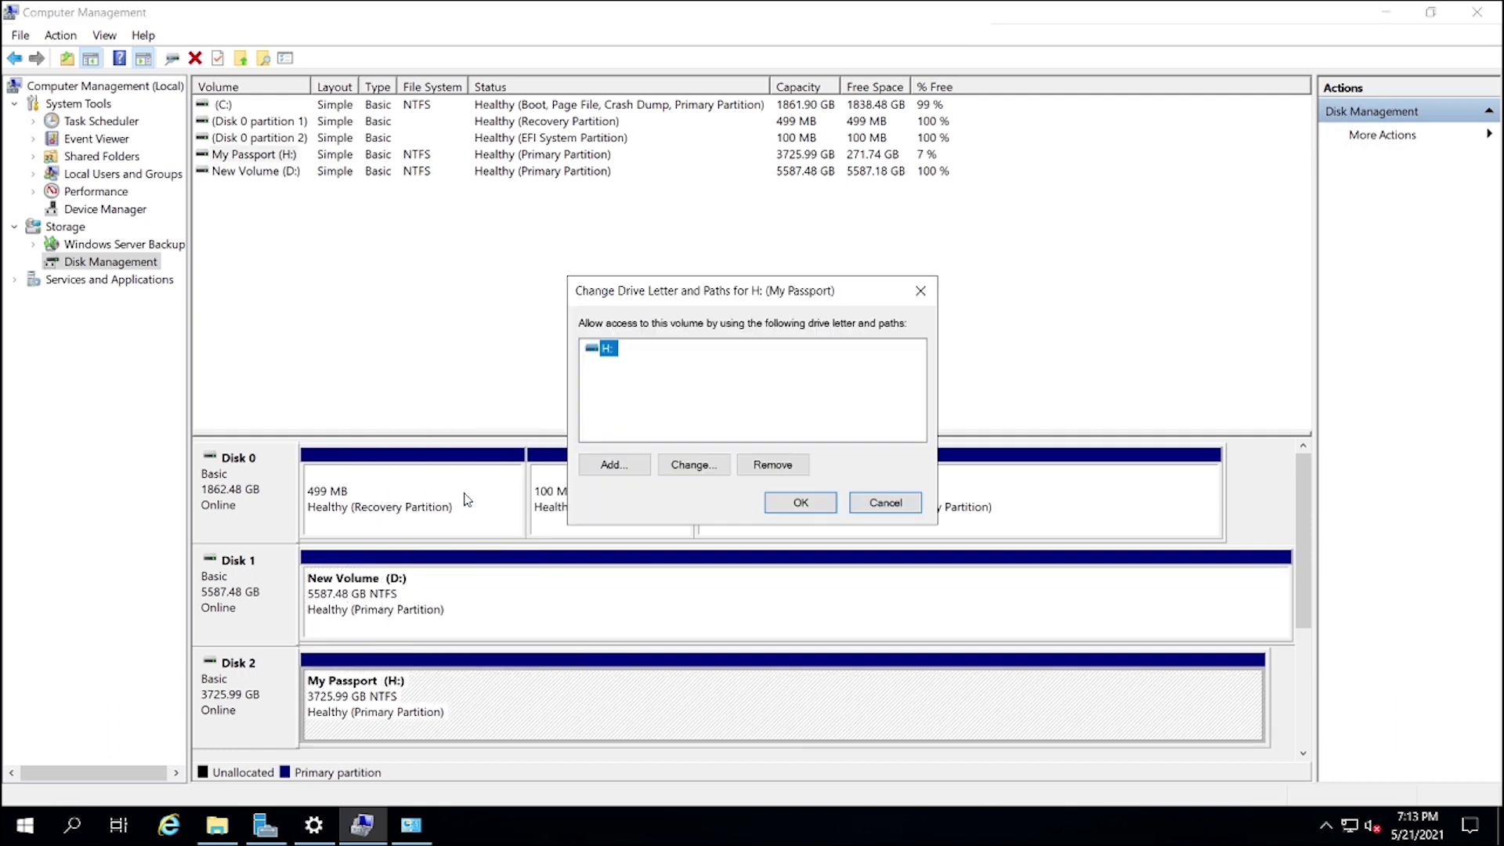
pyautogui.click(675, 468)
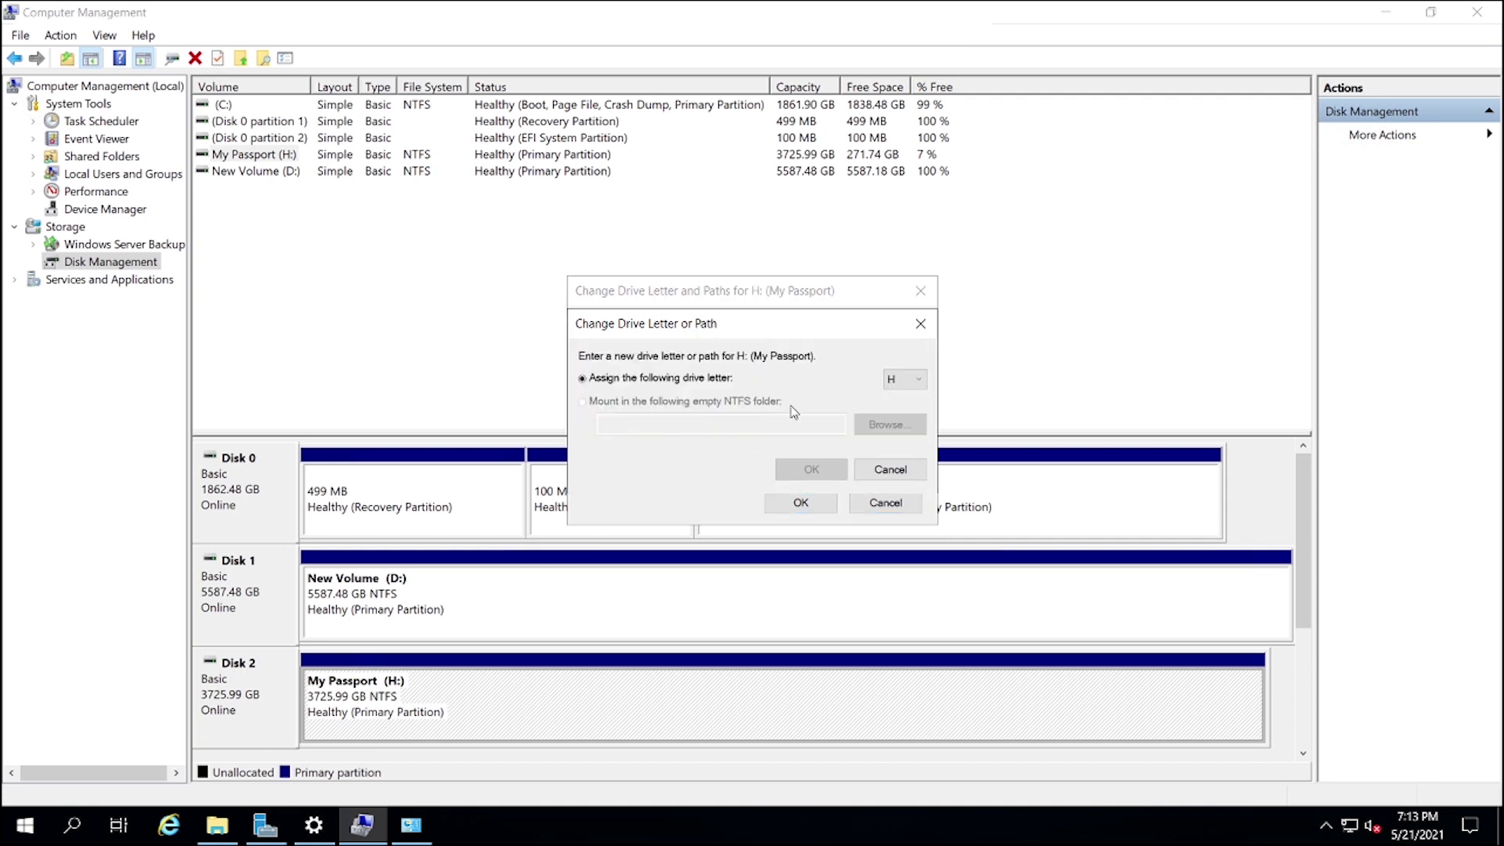
pyautogui.click(901, 380)
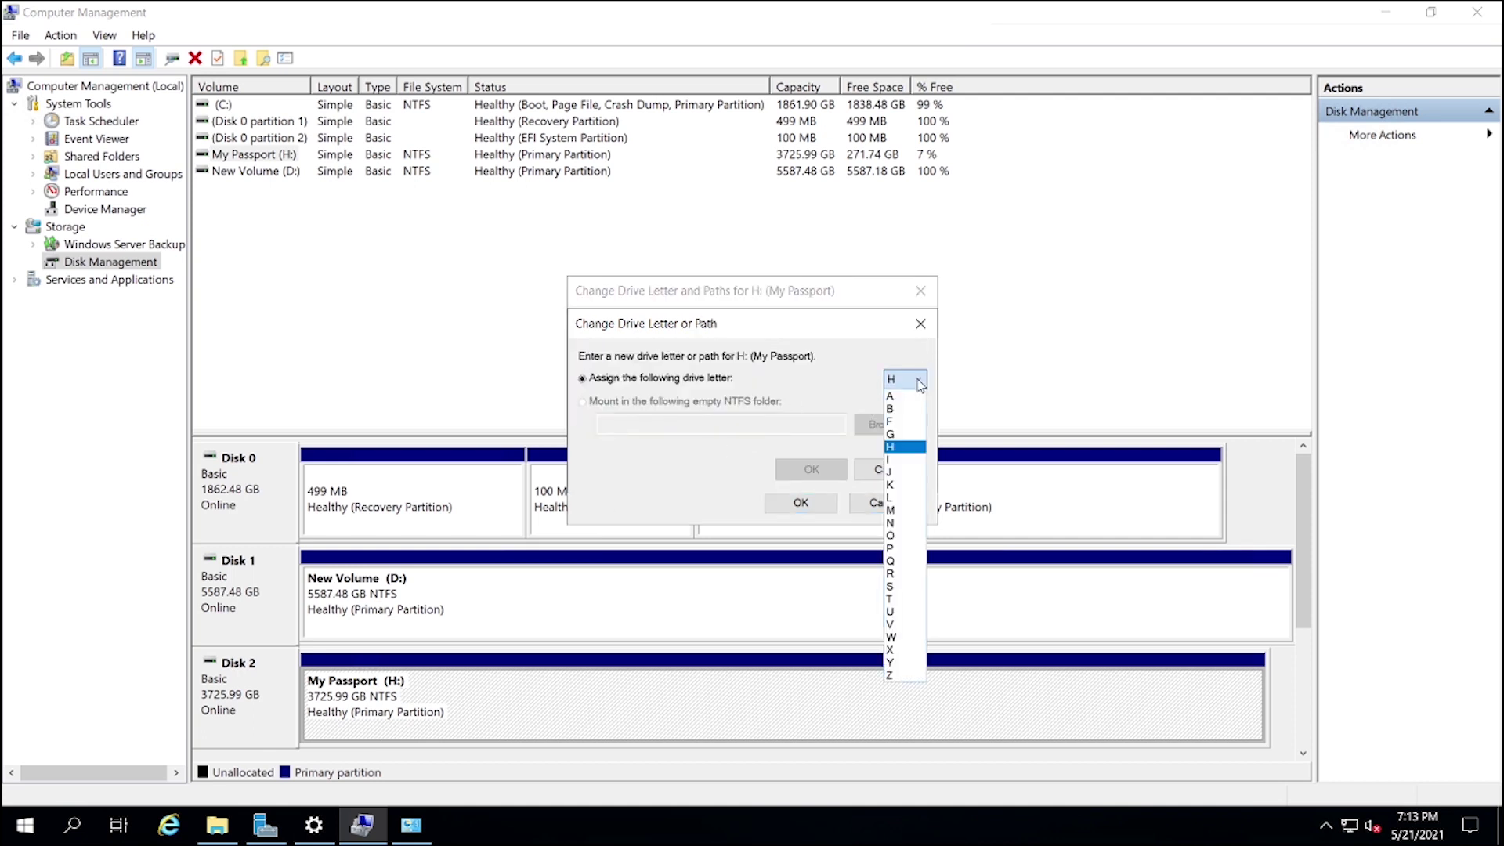
pyautogui.click(899, 422)
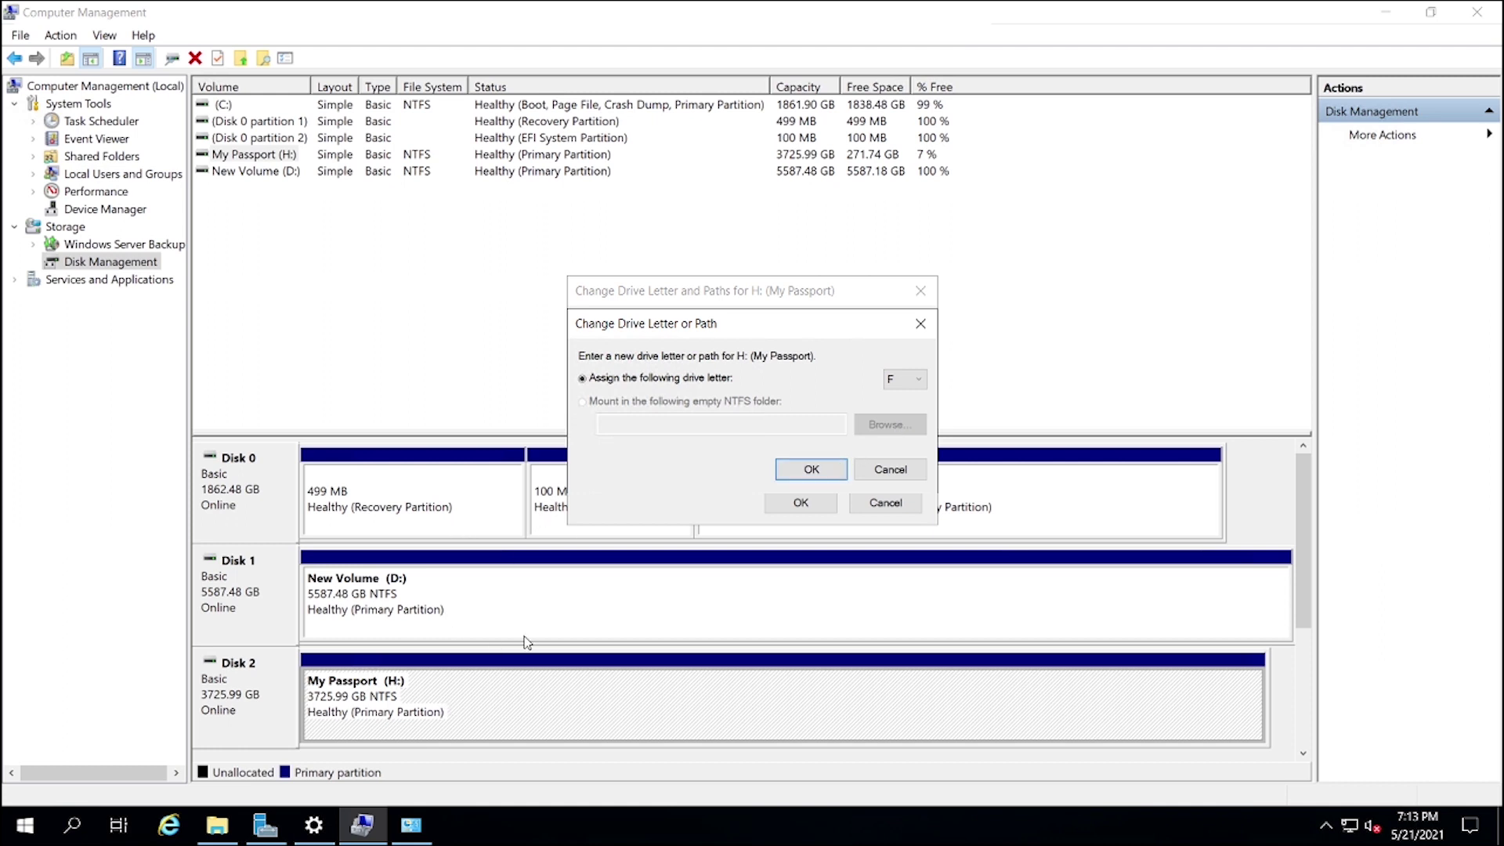
pyautogui.click(902, 382)
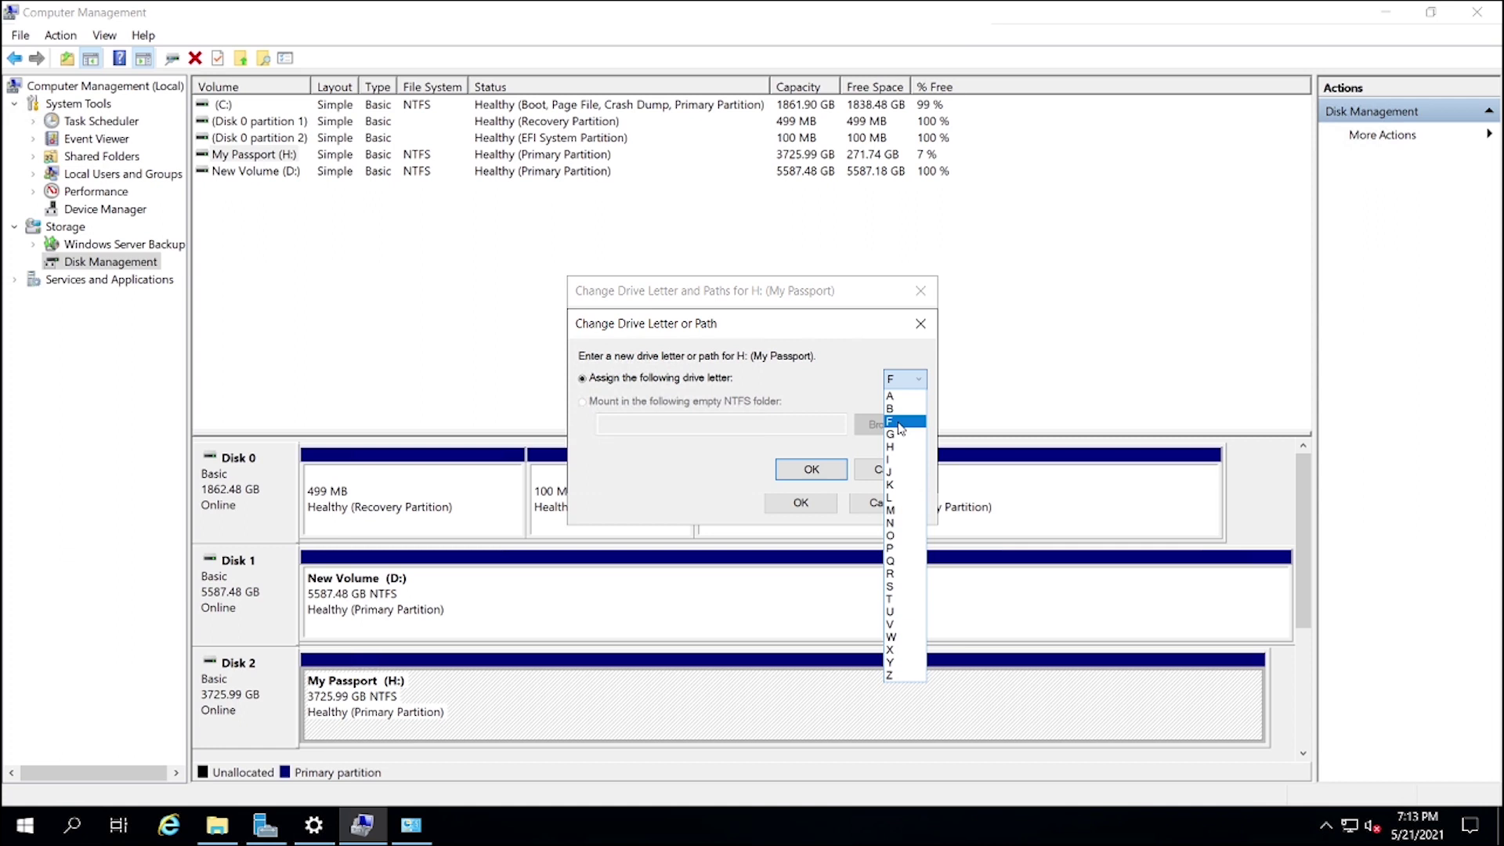
pyautogui.click(900, 427)
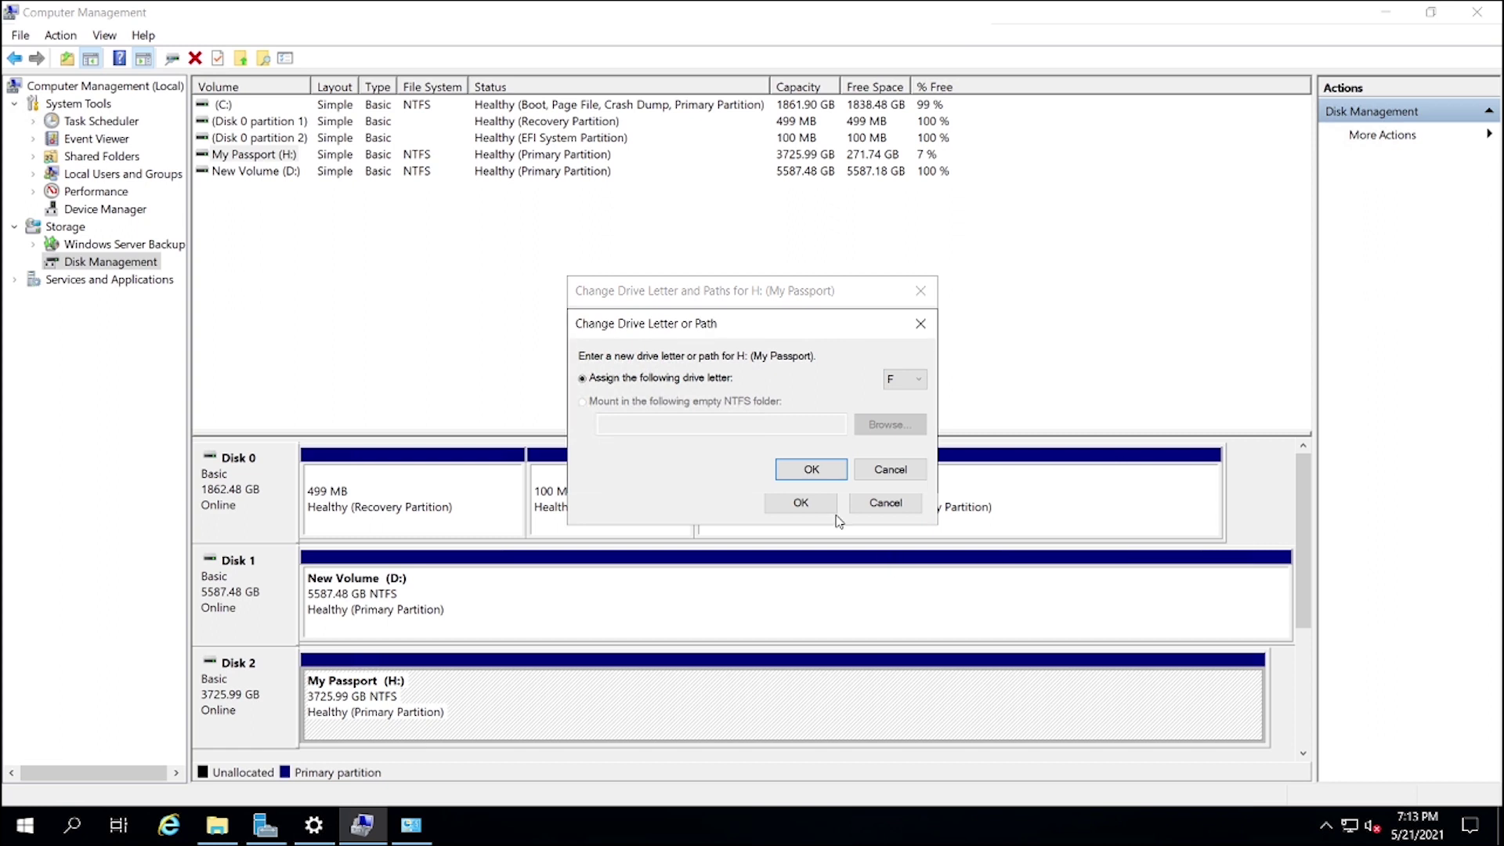
pyautogui.click(898, 468)
pyautogui.click(883, 502)
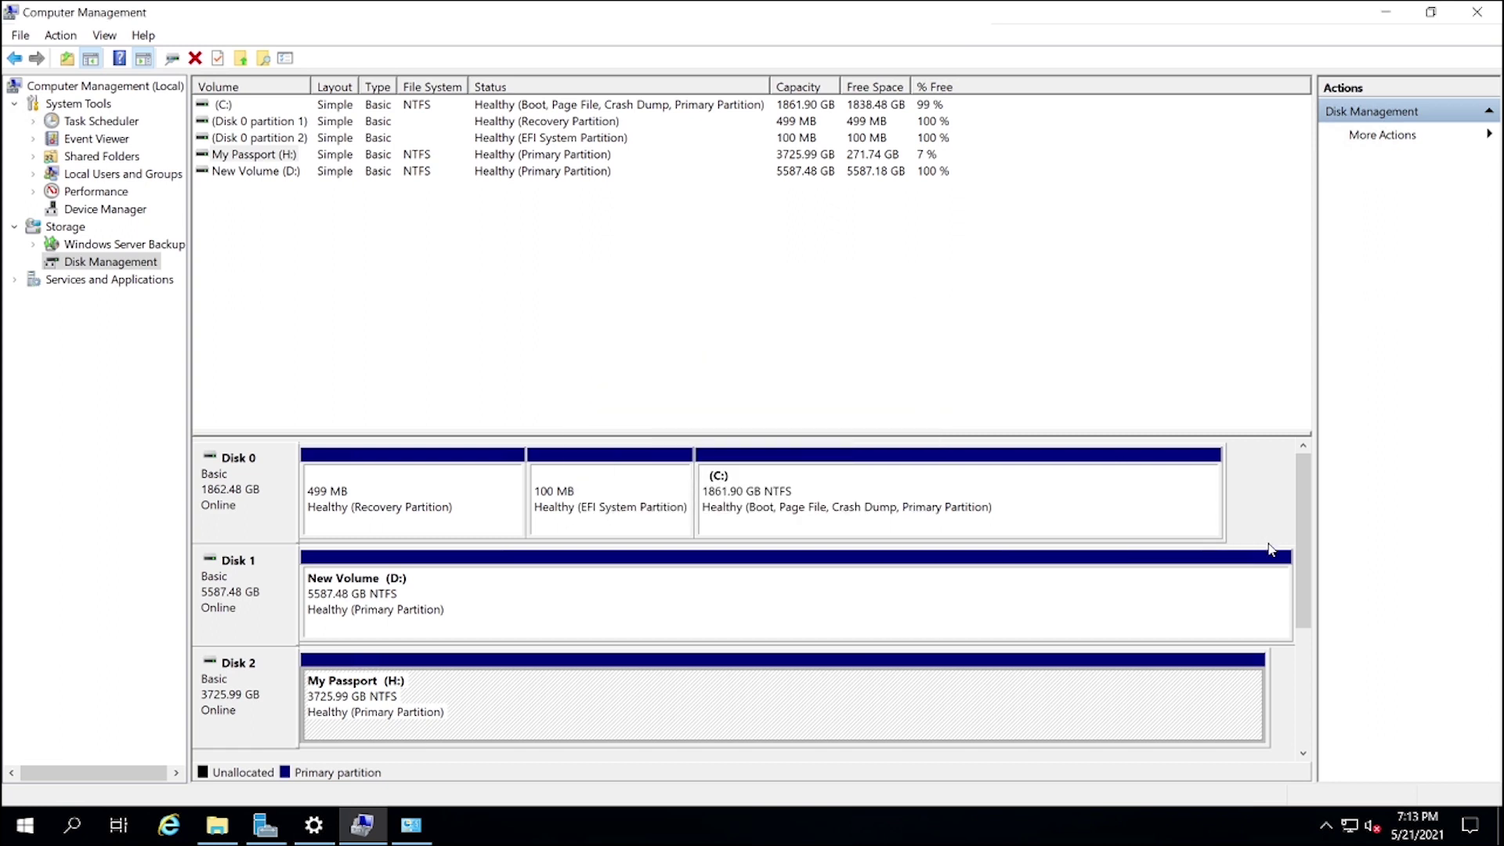
# - Change the drive letter of the My Passport volume on Disk 2 to F and accept the drive letter warning
pyautogui.moveTo(1305, 607); pyautogui.dragTo(1307, 548)
pyautogui.rightClick(448, 688)
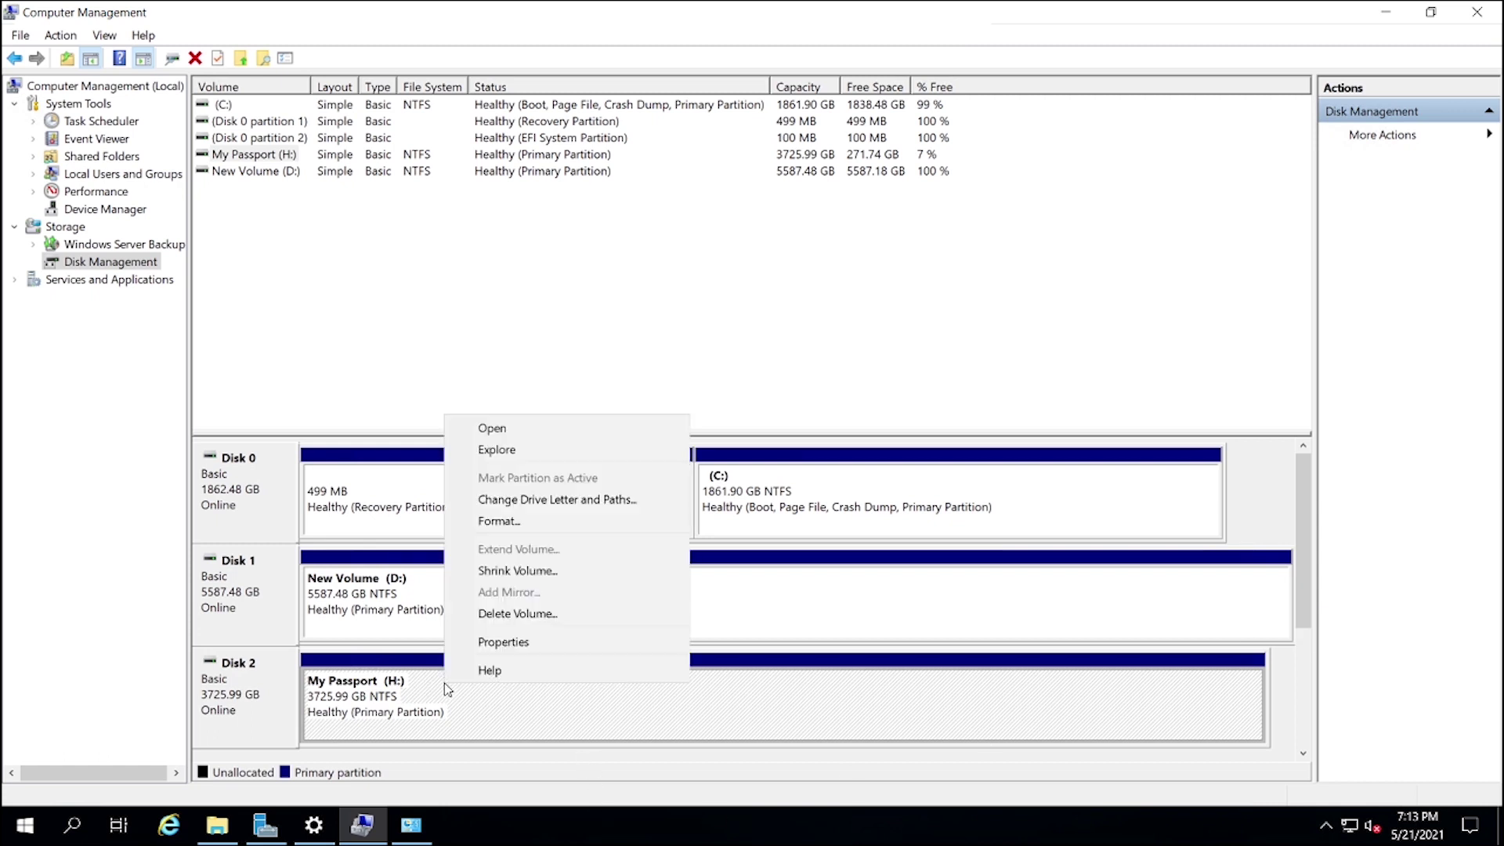
pyautogui.click(557, 499)
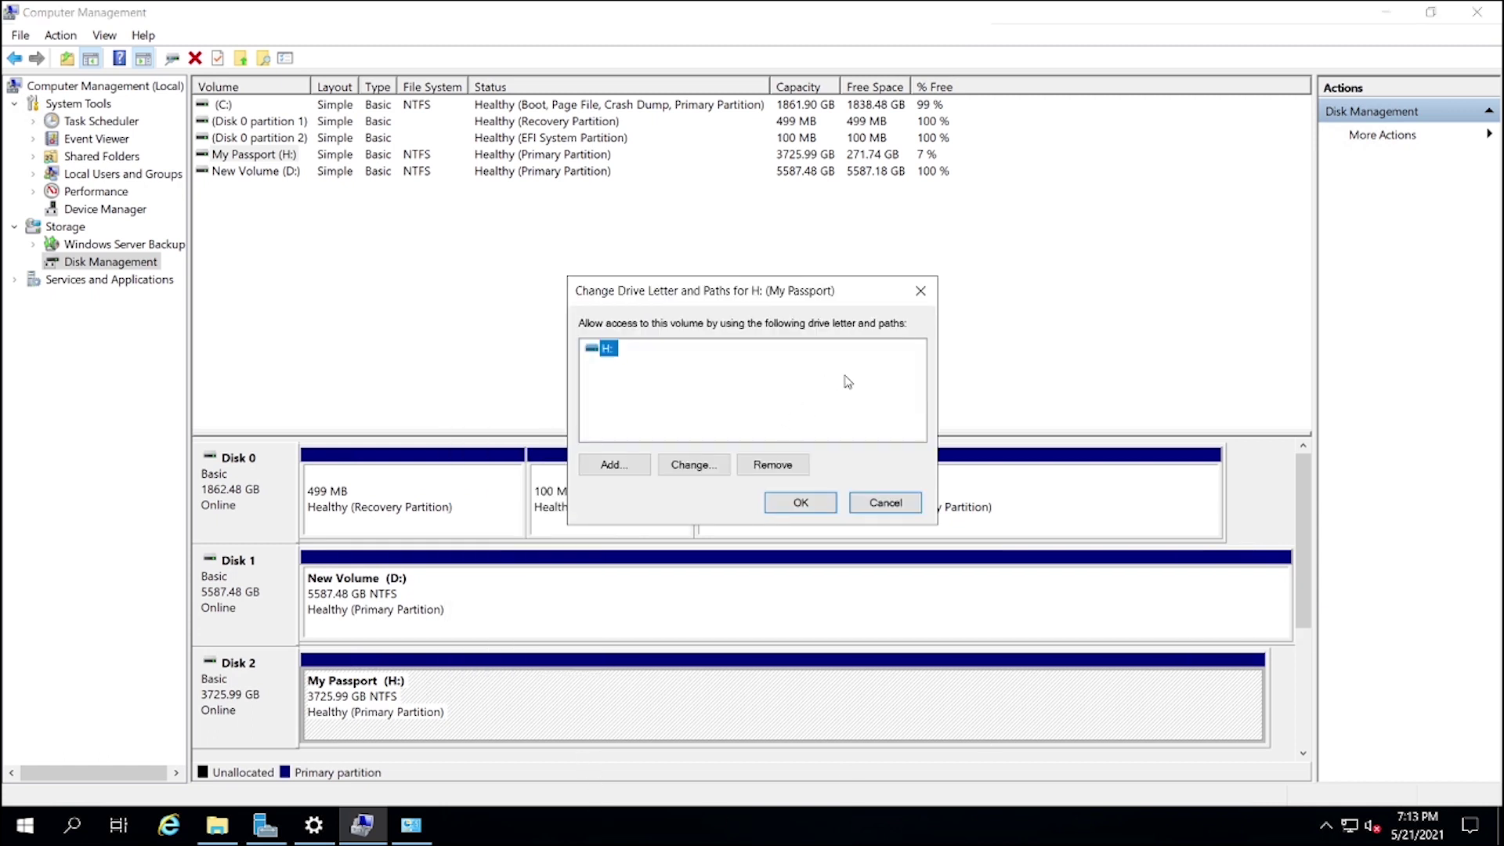
pyautogui.click(709, 462)
pyautogui.click(901, 381)
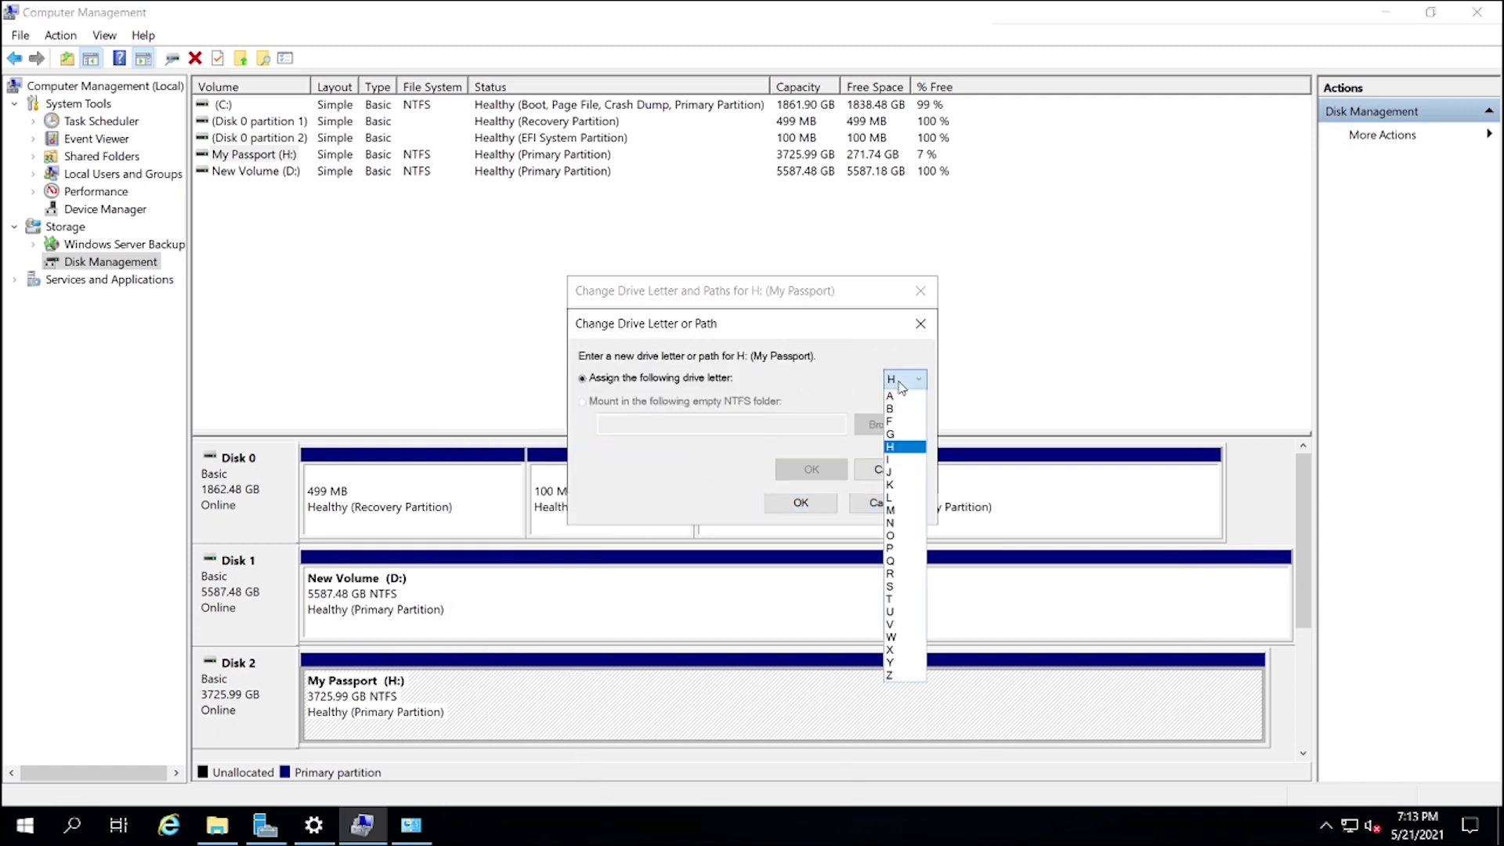
pyautogui.click(901, 432)
pyautogui.click(845, 470)
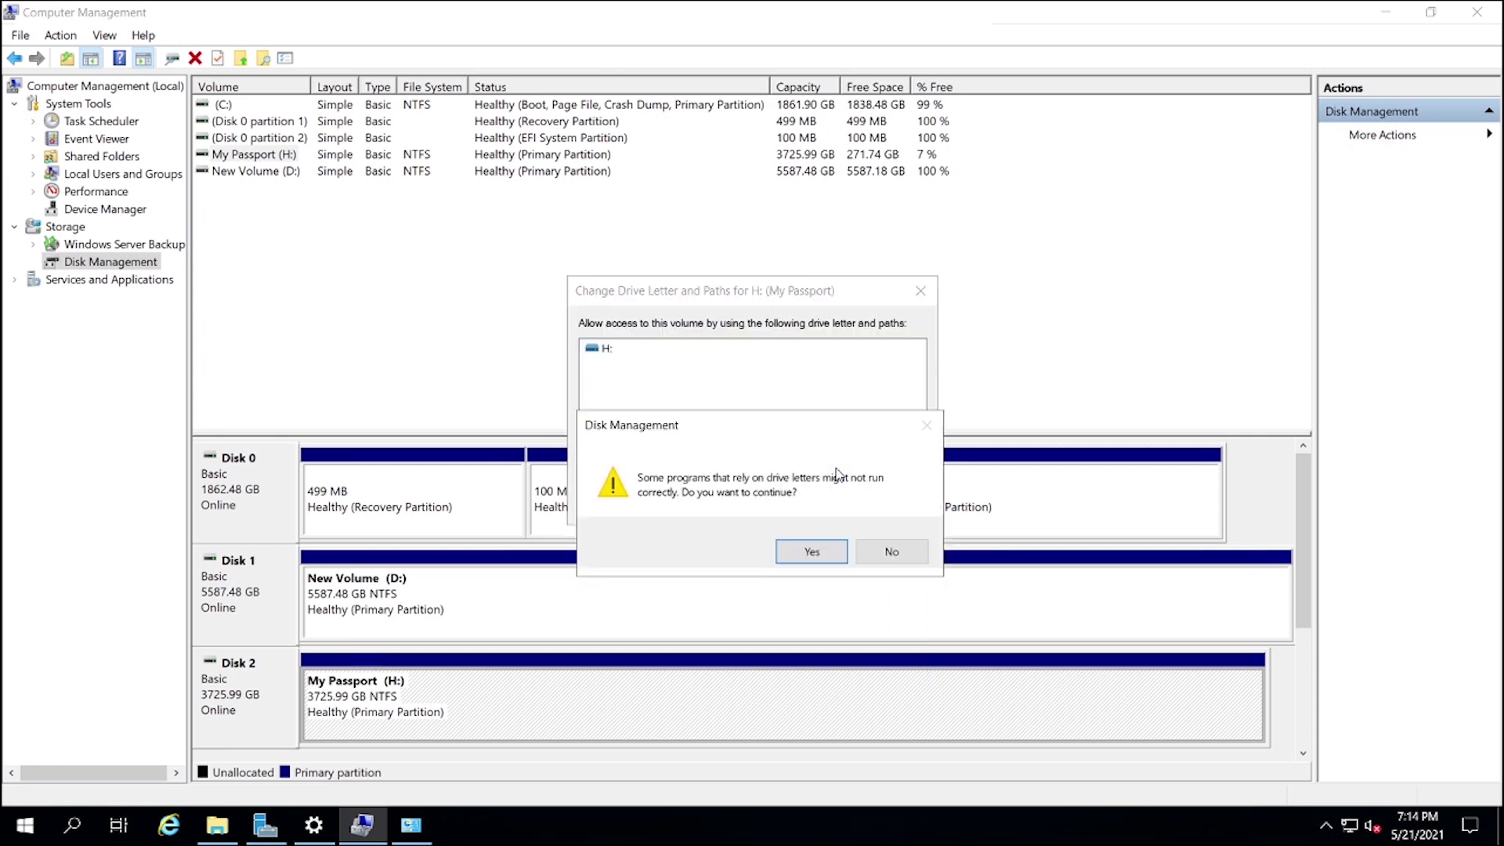
pyautogui.click(806, 547)
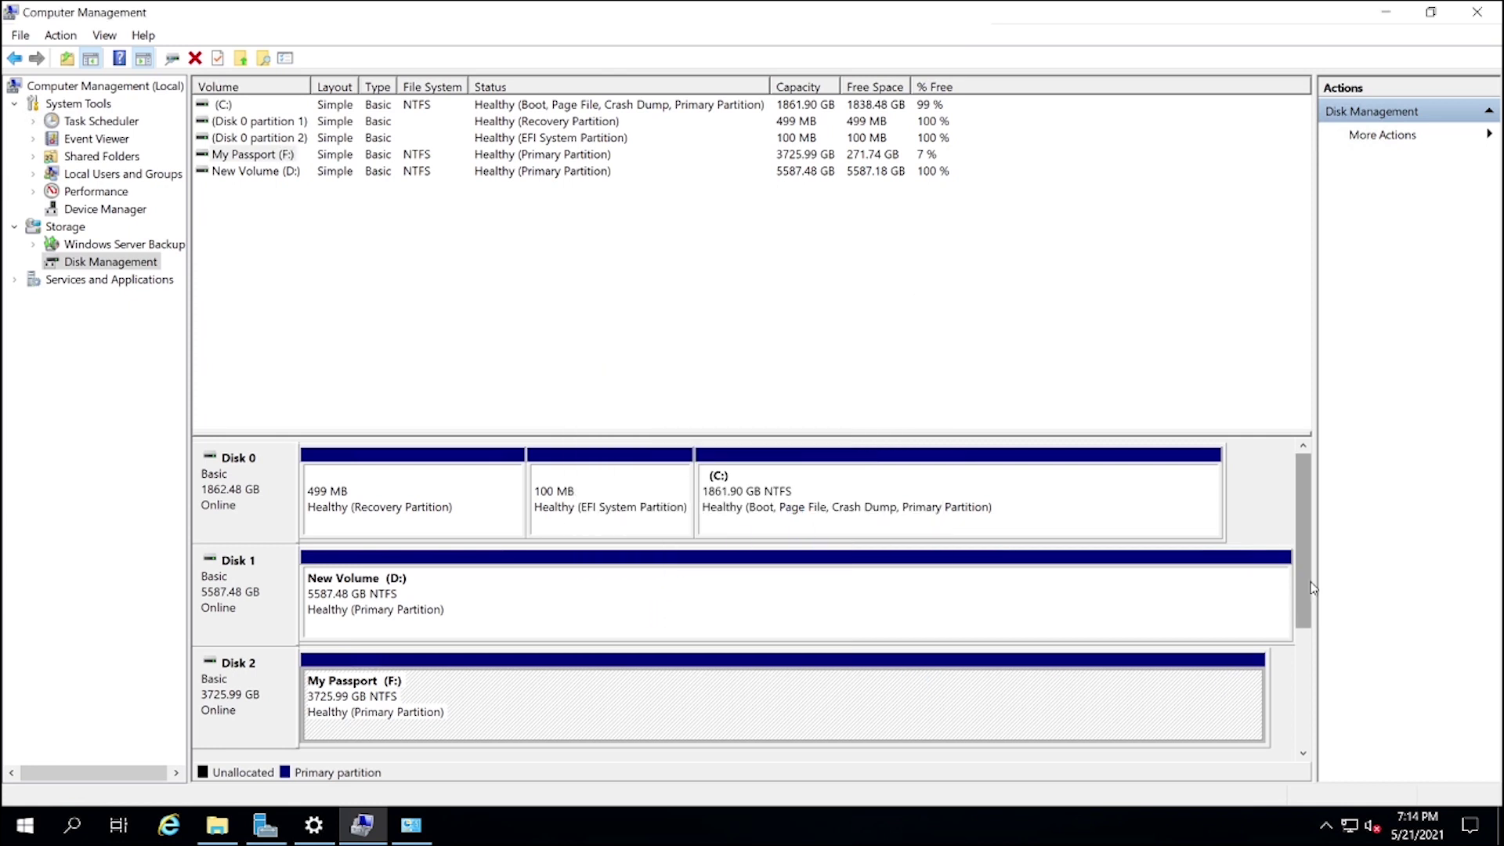
pyautogui.moveTo(1300, 586); pyautogui.dragTo(1299, 716)
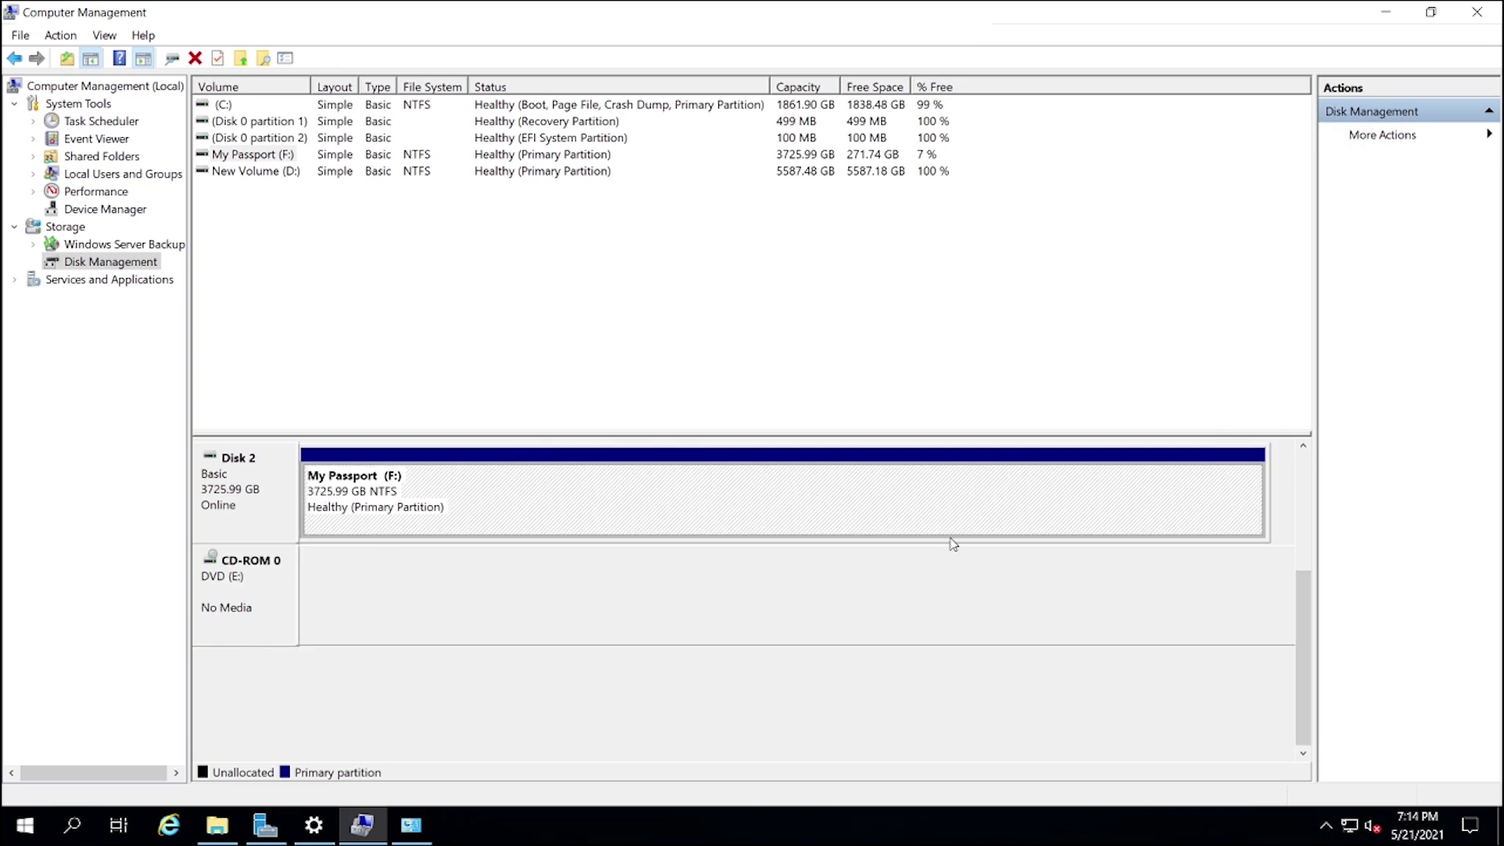
# - Minimize Computer Management, switch to Server Manager and start the Add Roles and Features Wizard
pyautogui.click(1386, 12)
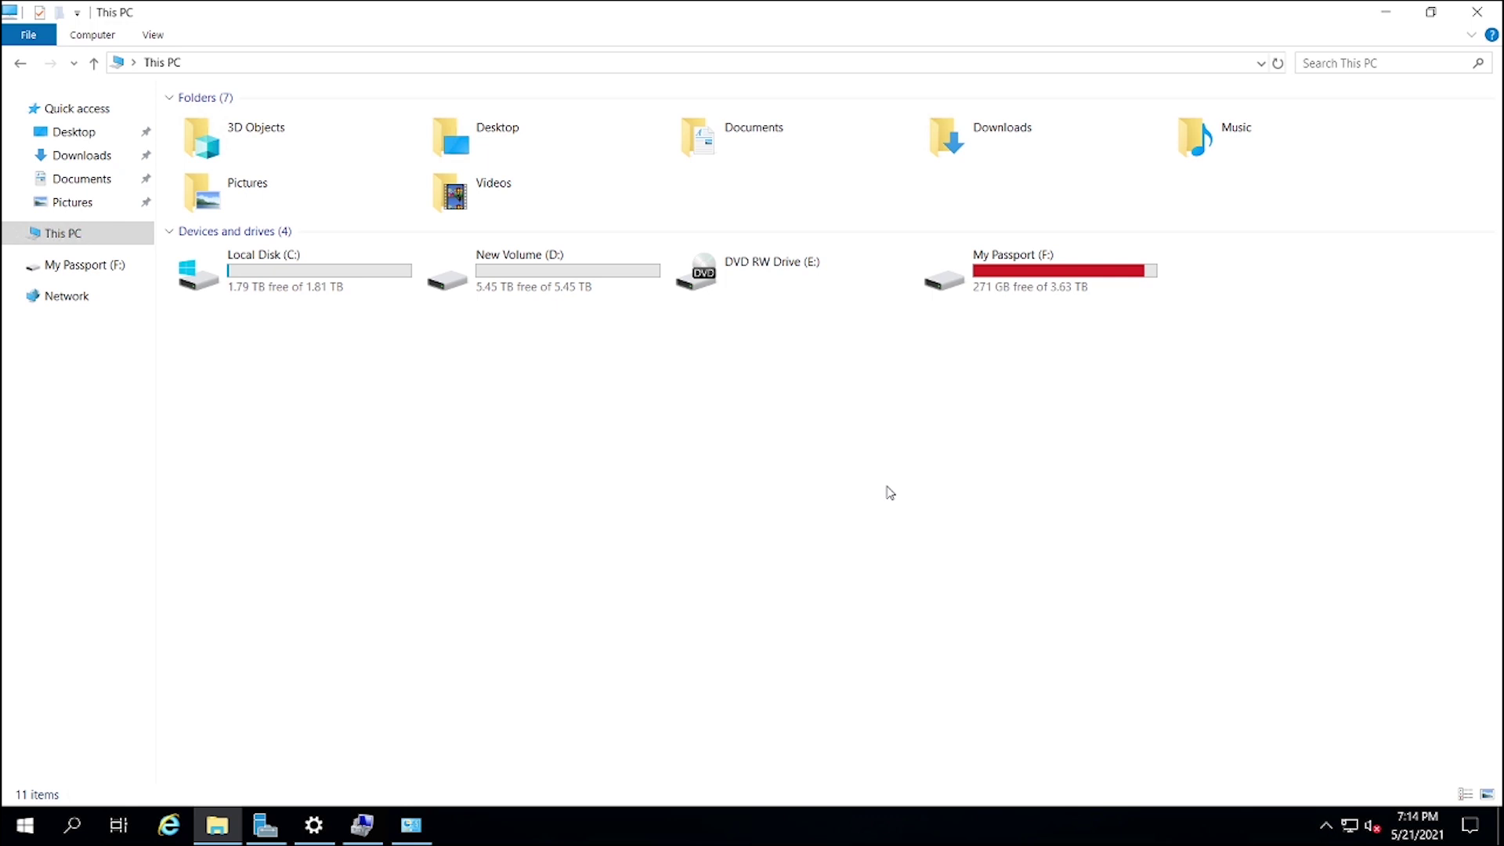
pyautogui.click(266, 825)
pyautogui.click(1349, 56)
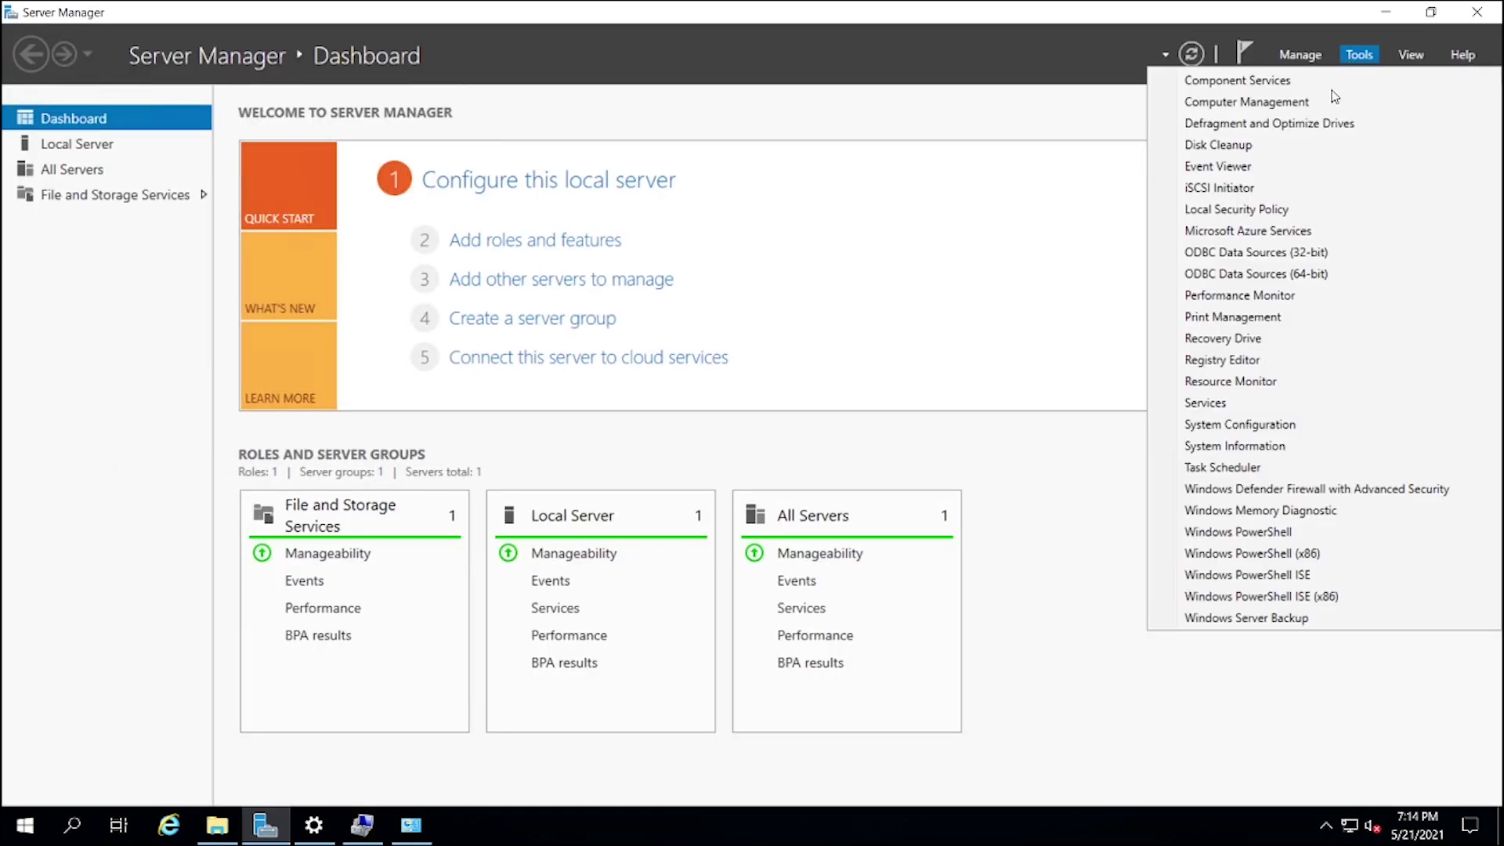
pyautogui.click(1284, 102)
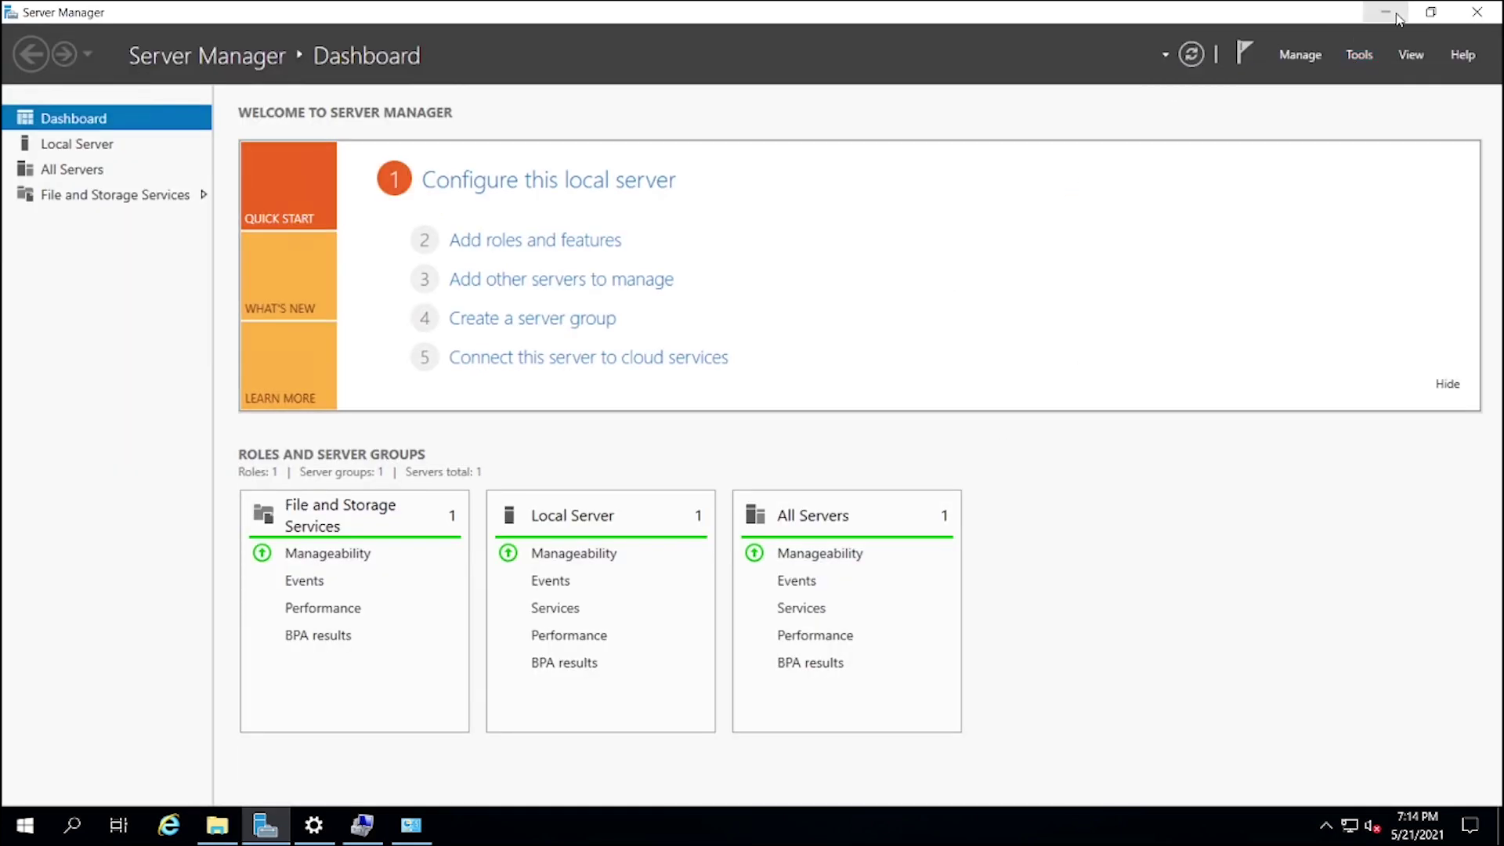
pyautogui.click(1355, 53)
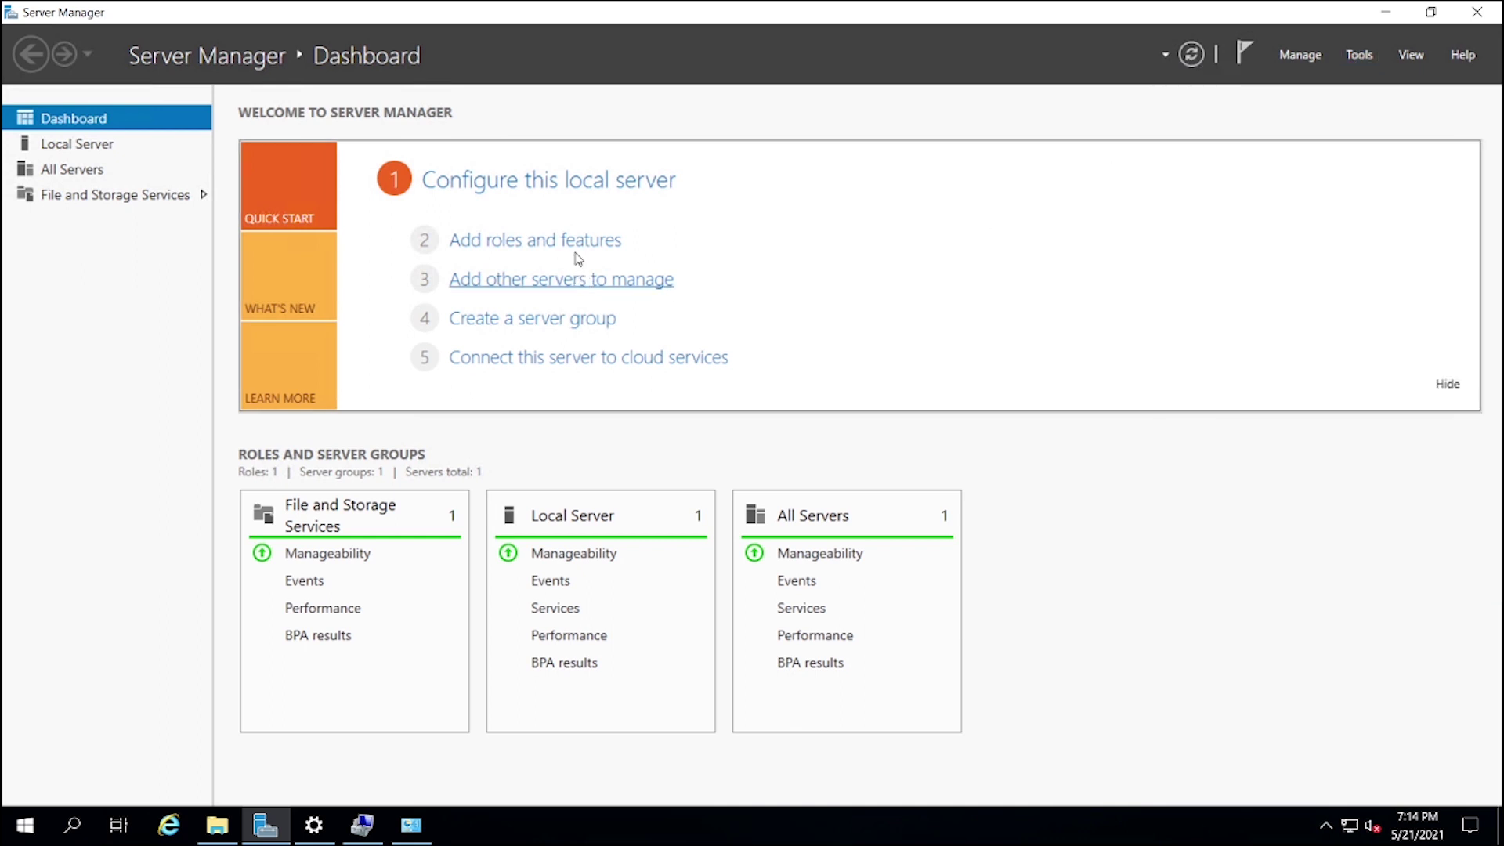
pyautogui.click(570, 240)
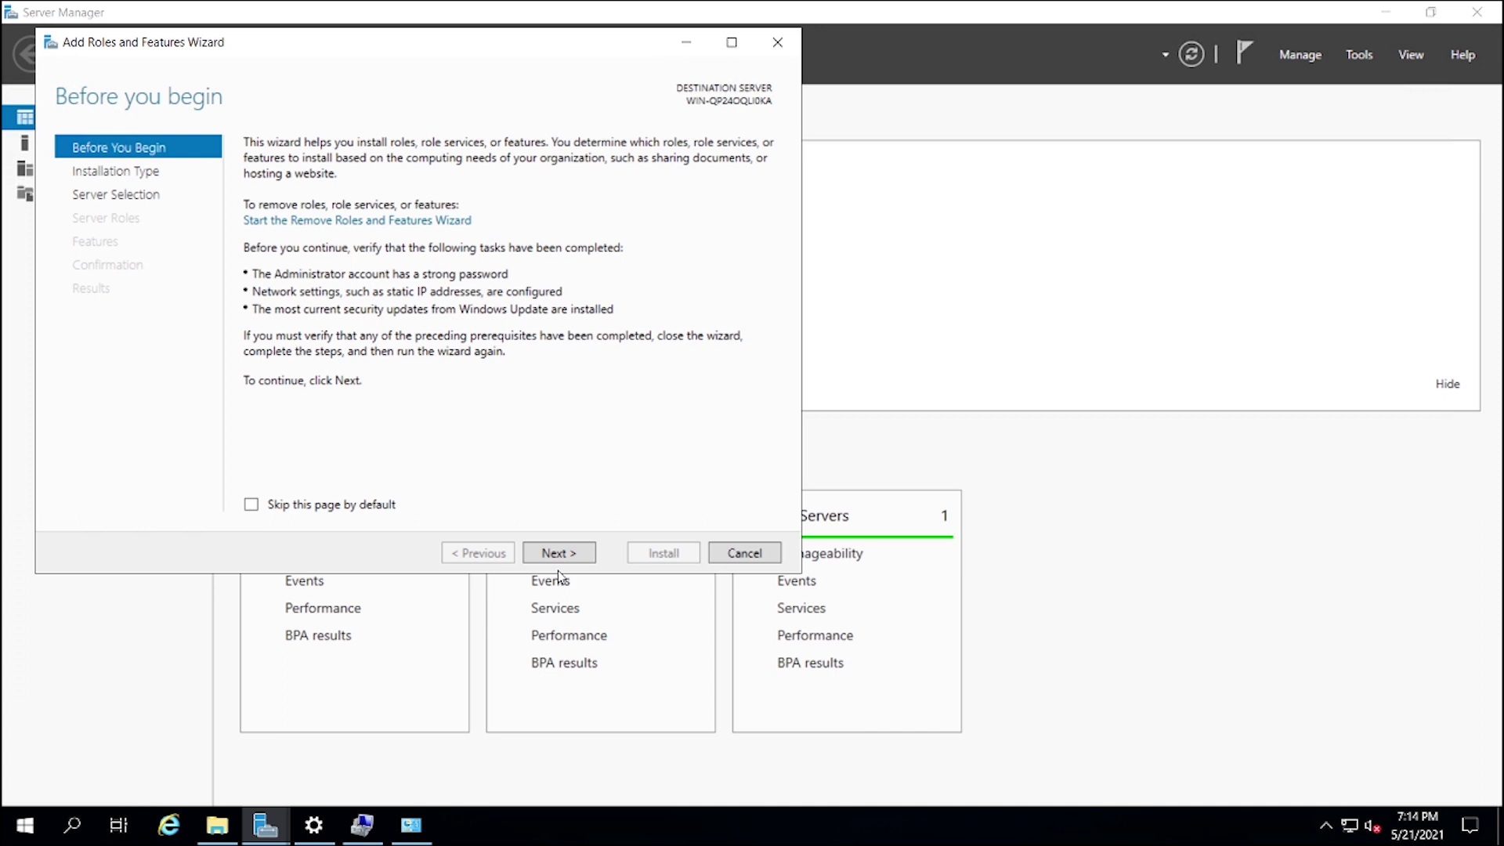
# - Choose a role-based installation on the pool's Windows Server 2019 machine and add the Hyper-V role with its required features, leaving the other features at their defaults
pyautogui.click(570, 556)
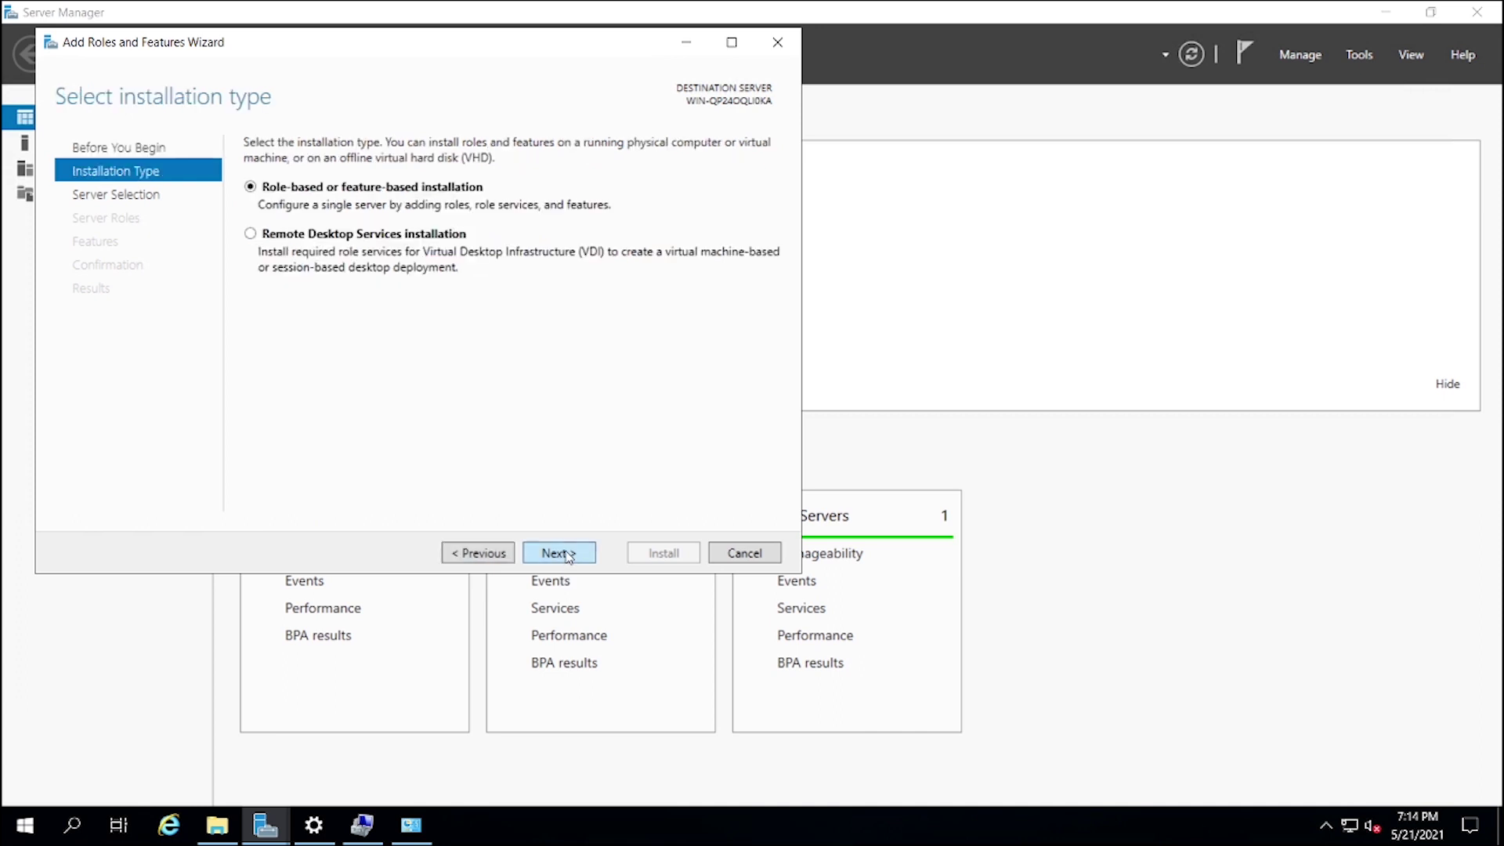
pyautogui.click(569, 555)
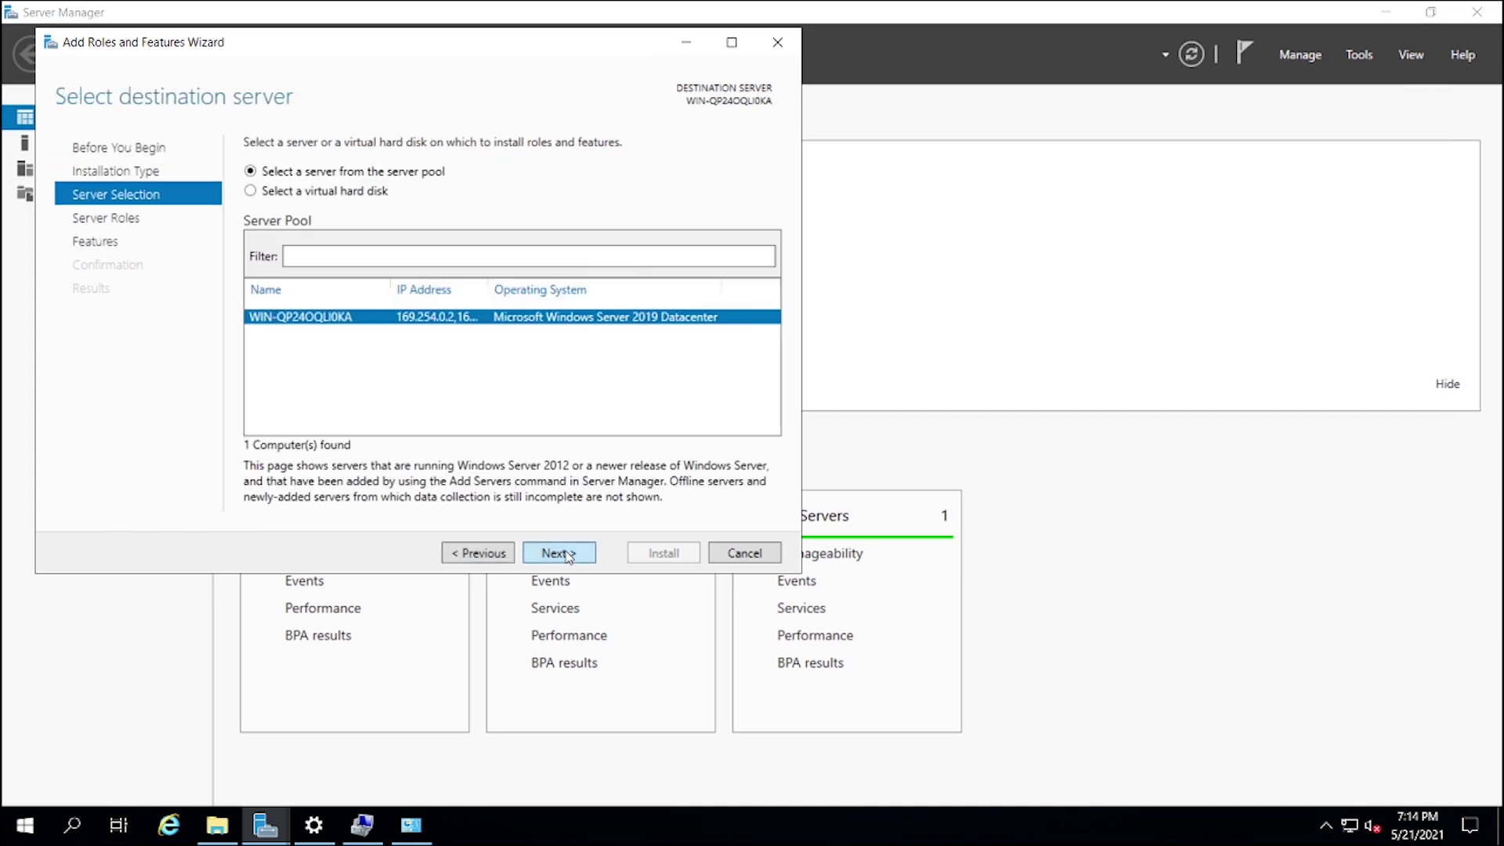
pyautogui.click(570, 555)
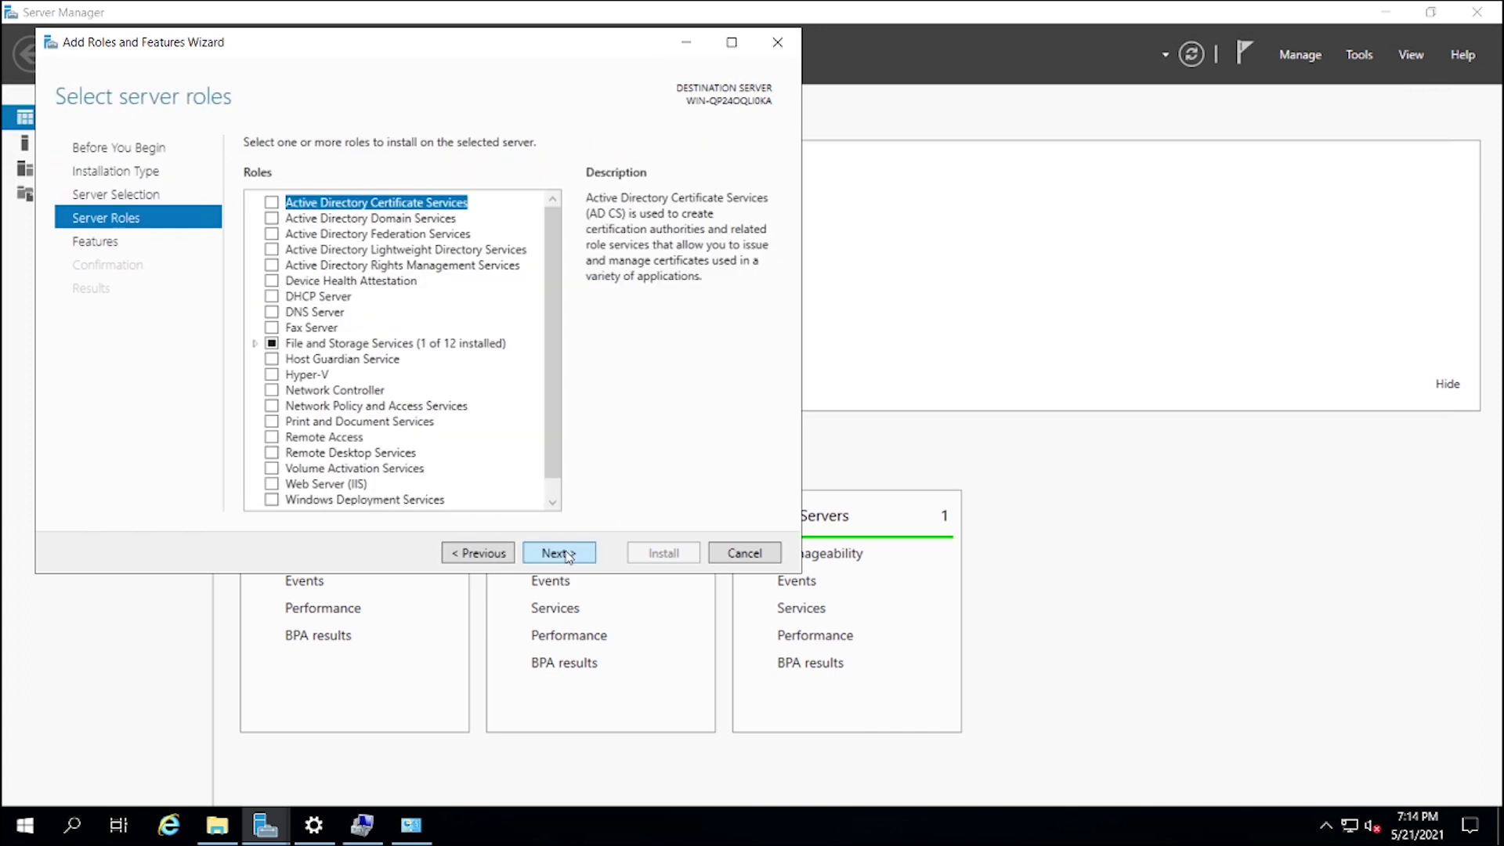
pyautogui.click(272, 375)
pyautogui.click(461, 460)
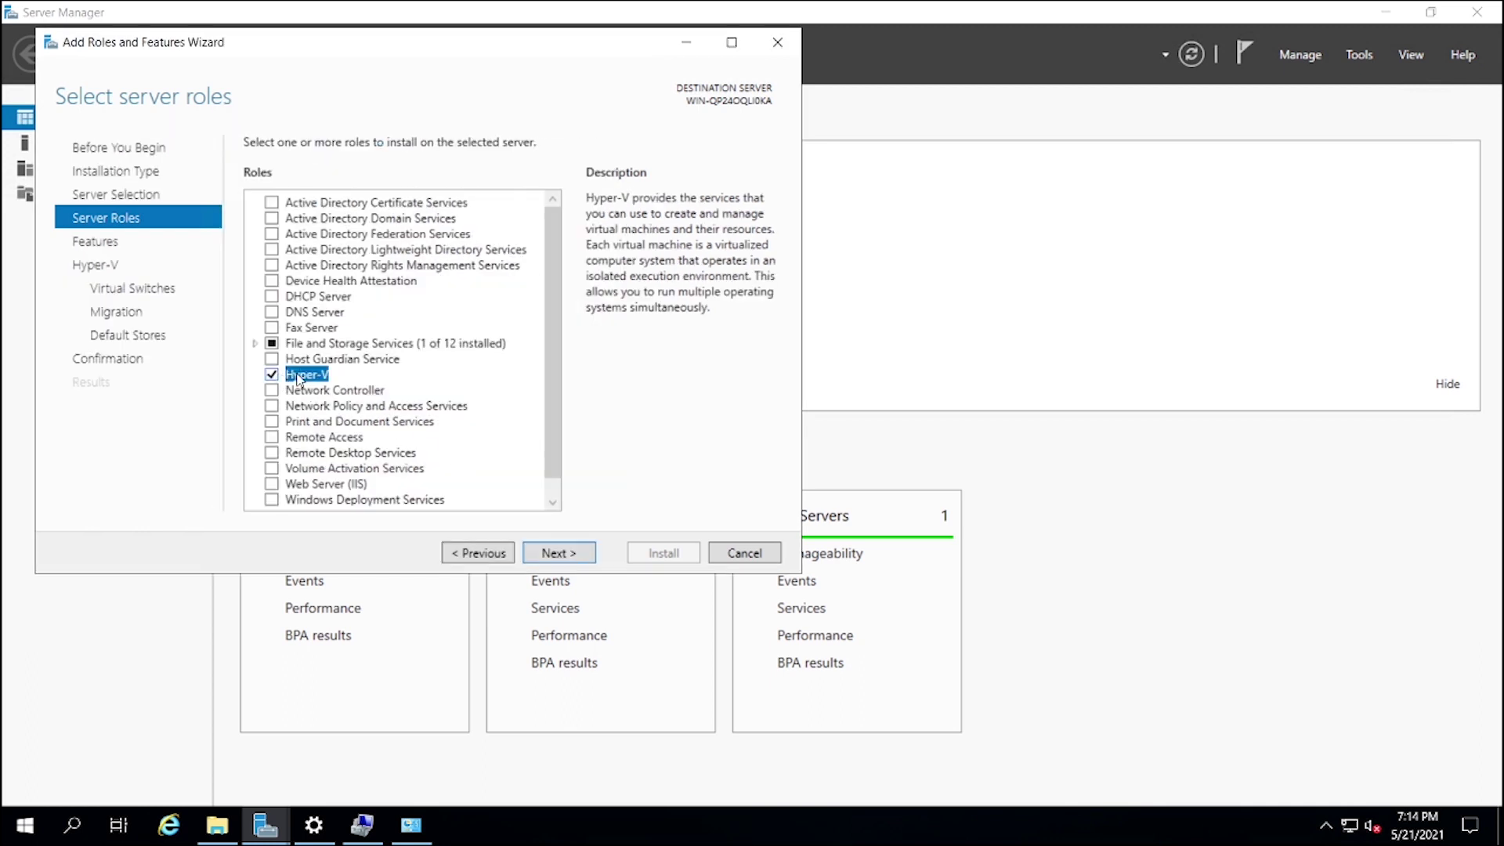
pyautogui.click(564, 557)
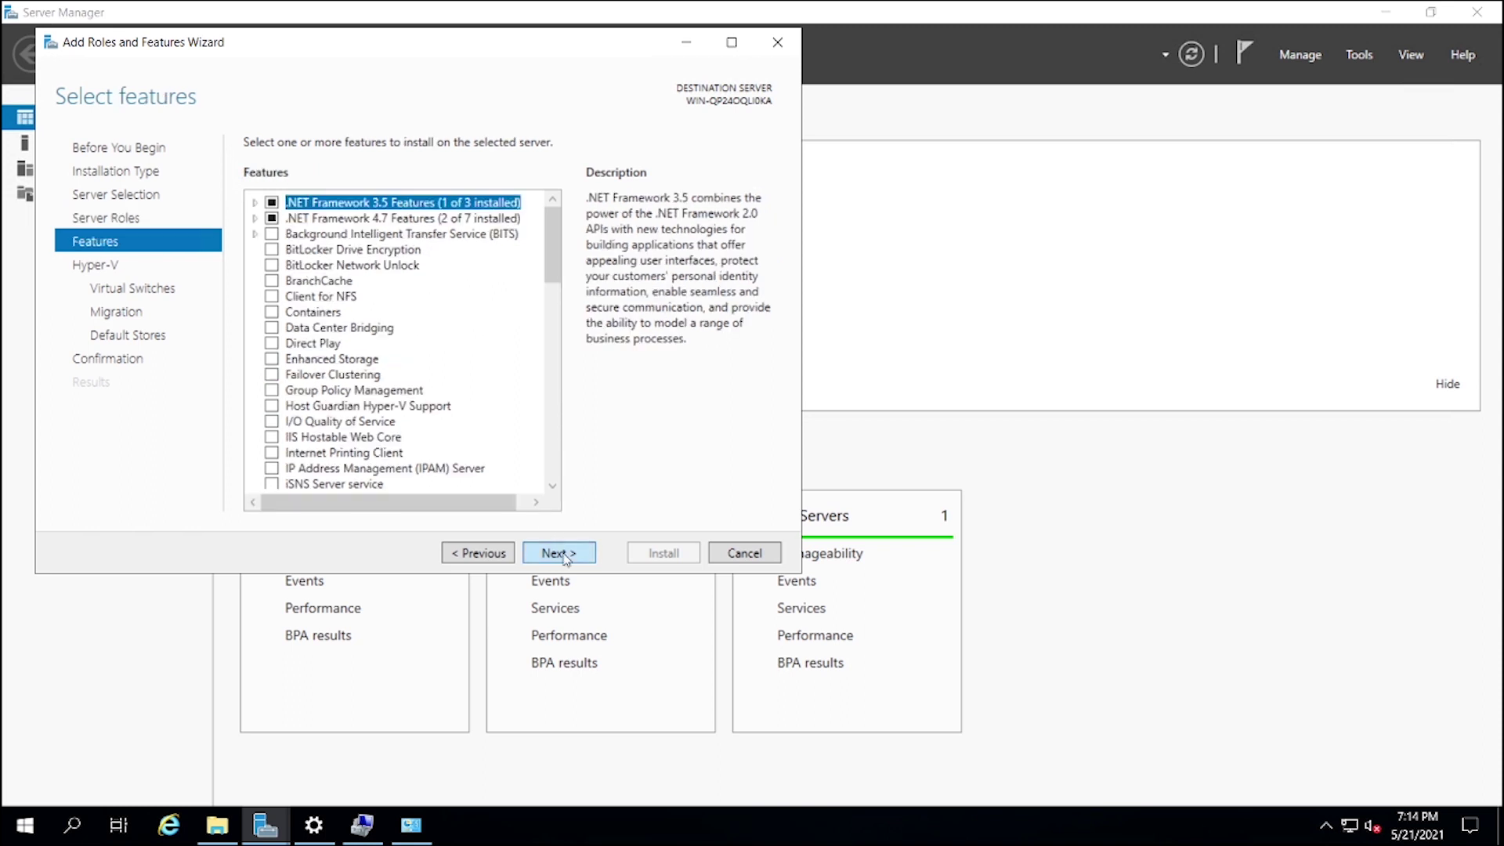
pyautogui.click(559, 554)
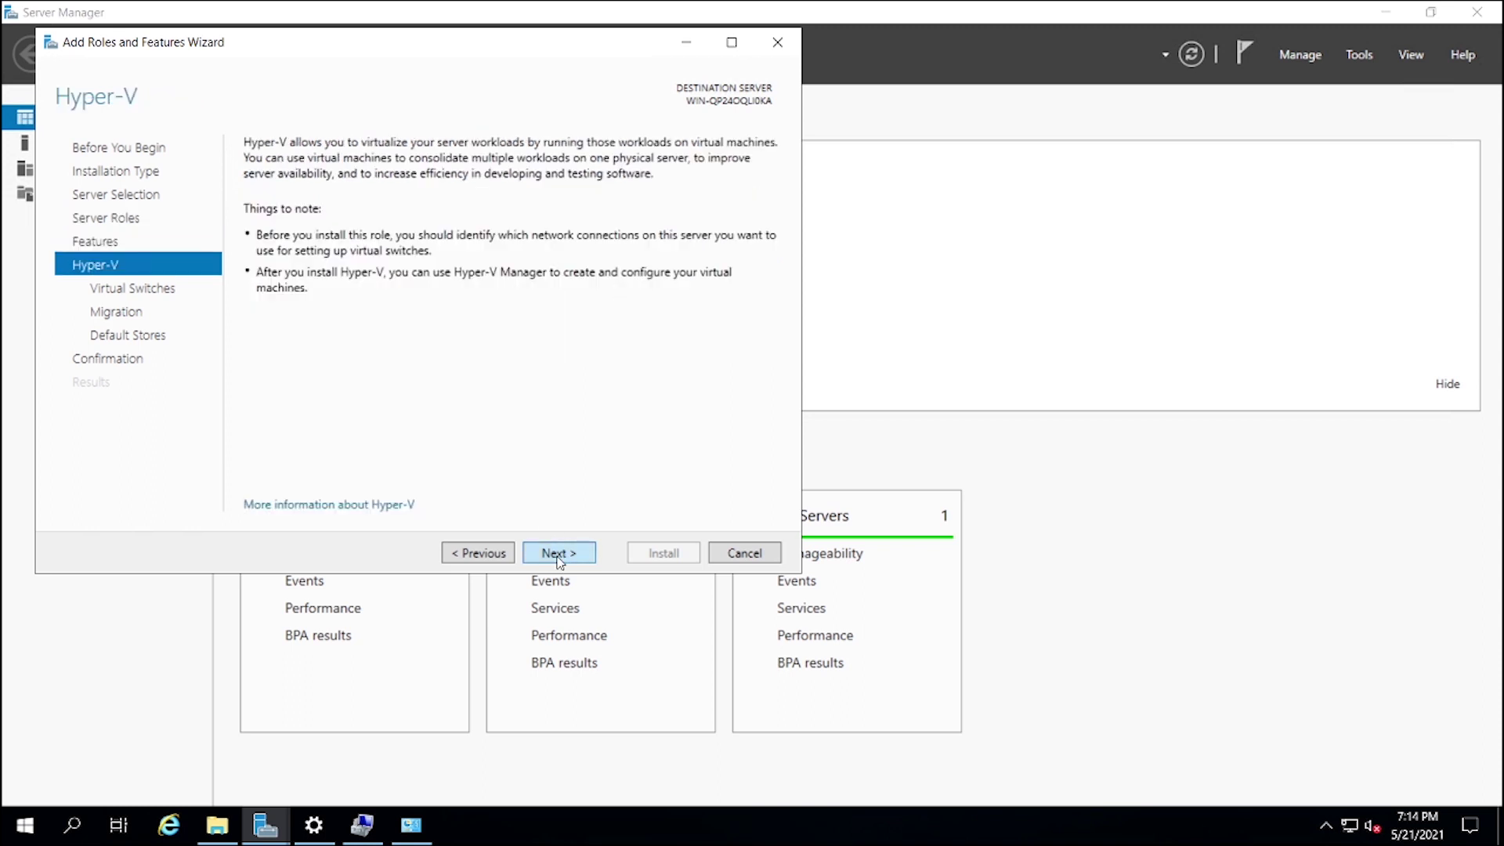
pyautogui.click(560, 554)
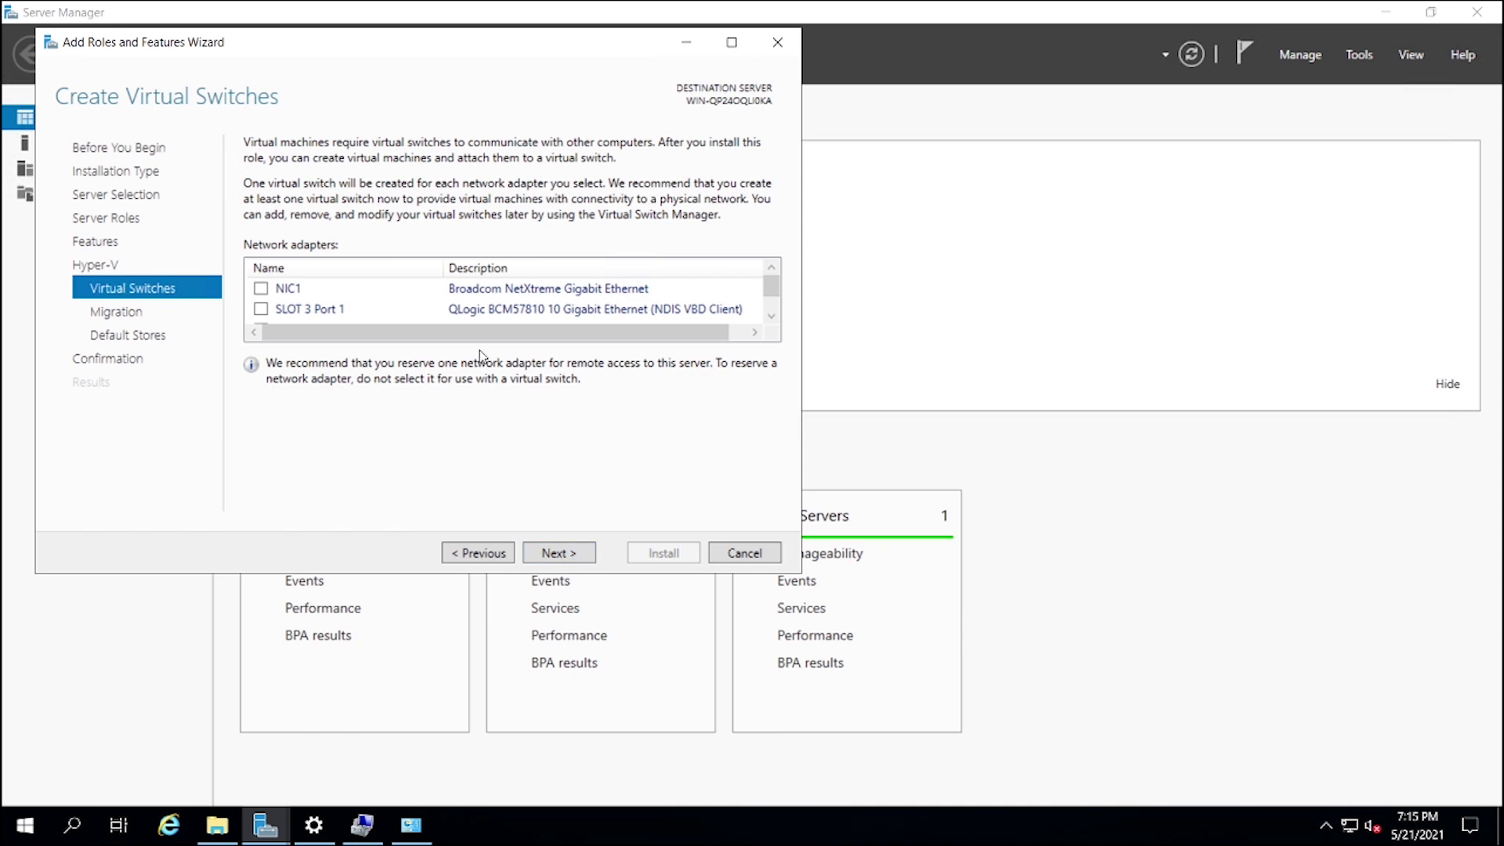
# - Select the SLOT 3 Port 1 network adapter for the Hyper-V virtual switch and keep the default live migration settings
pyautogui.scroll(-1, 477, 318)
pyautogui.scroll(1, 426, 294)
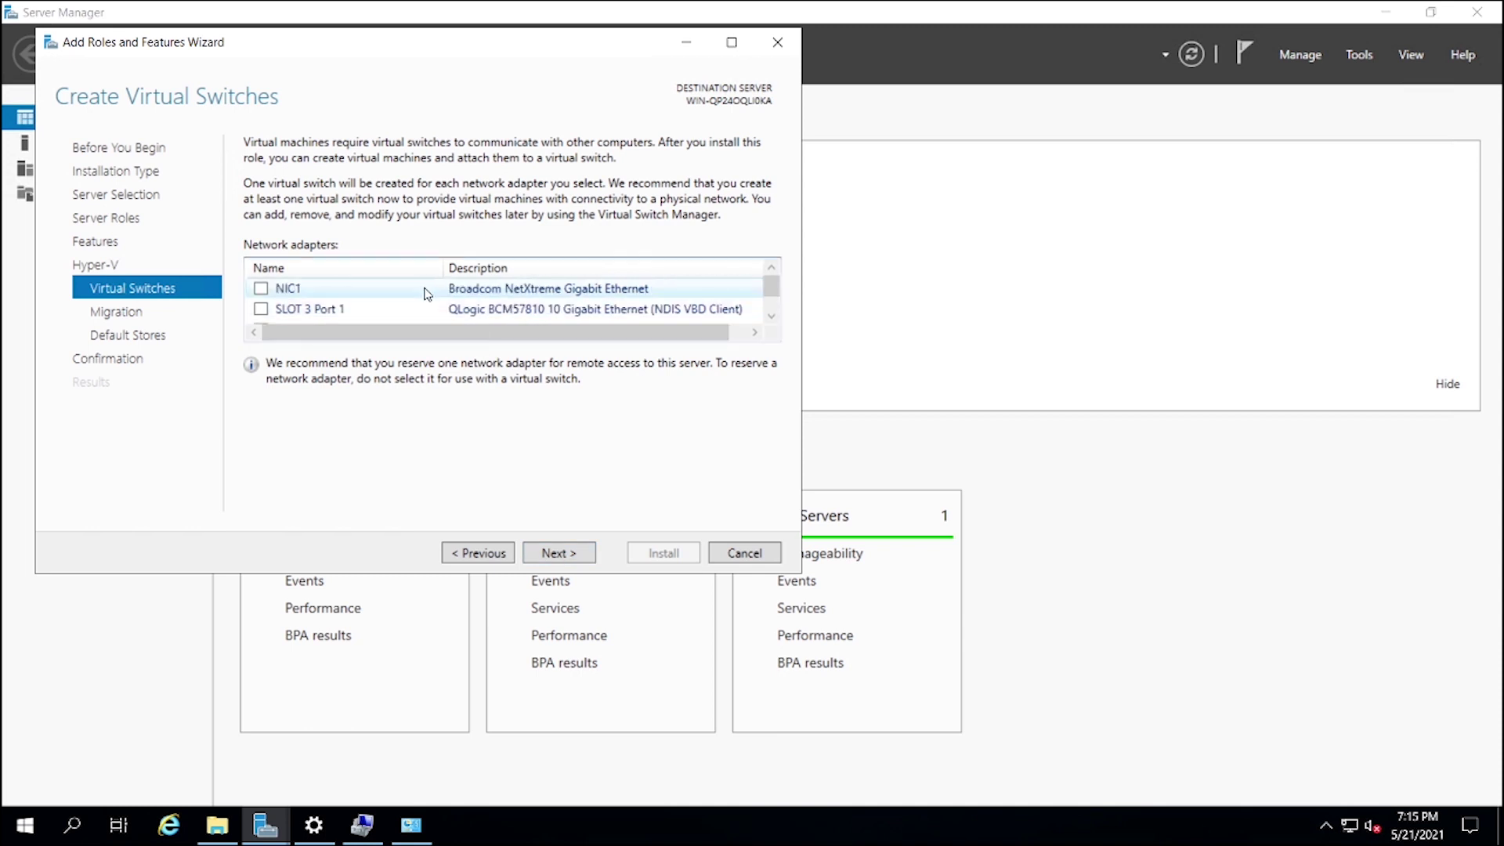
pyautogui.click(261, 308)
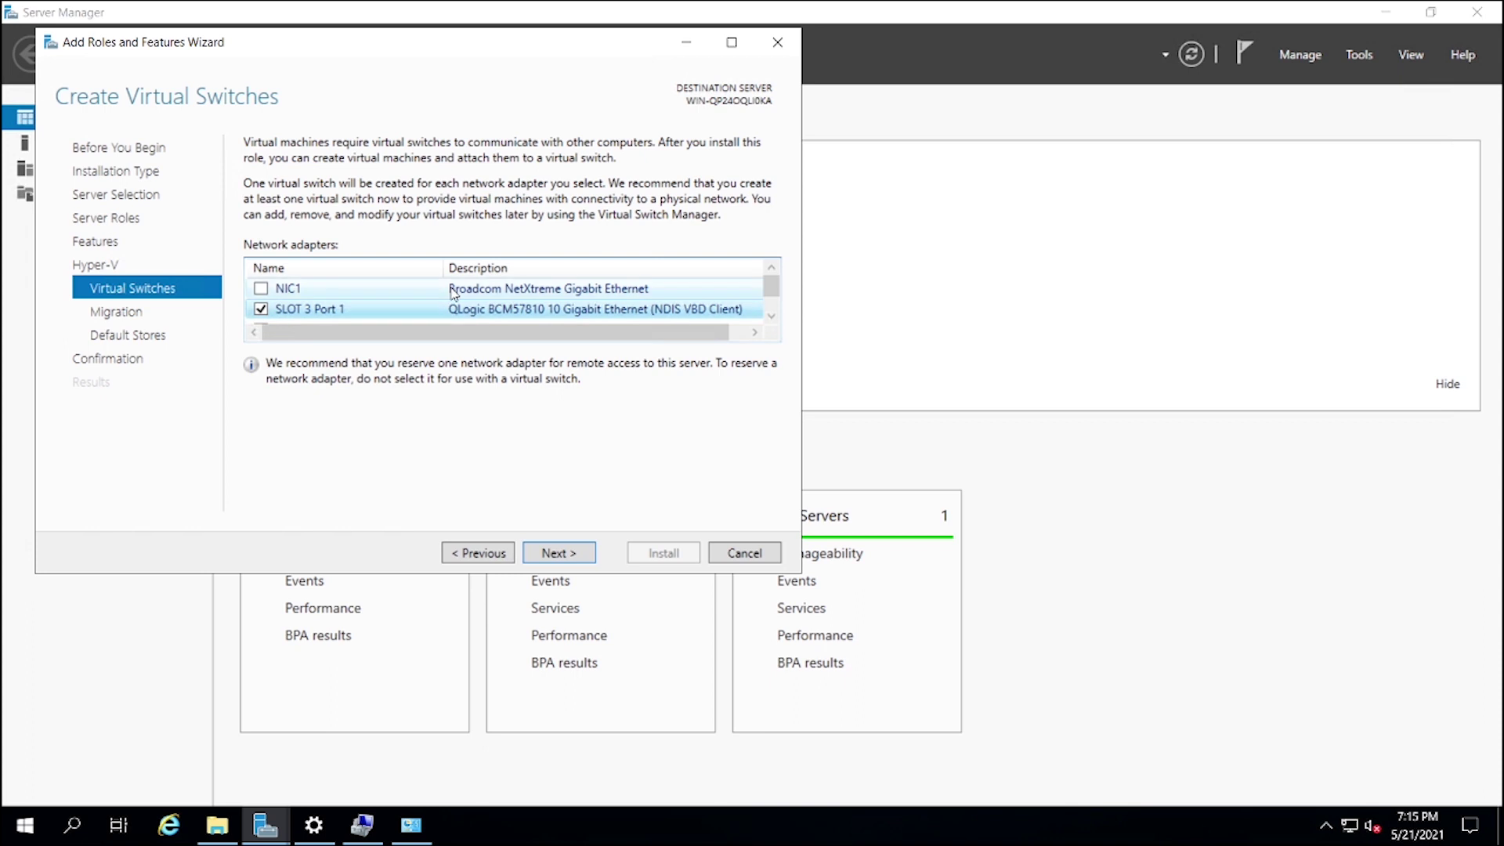
pyautogui.scroll(-1, 453, 294)
pyautogui.scroll(1, 453, 293)
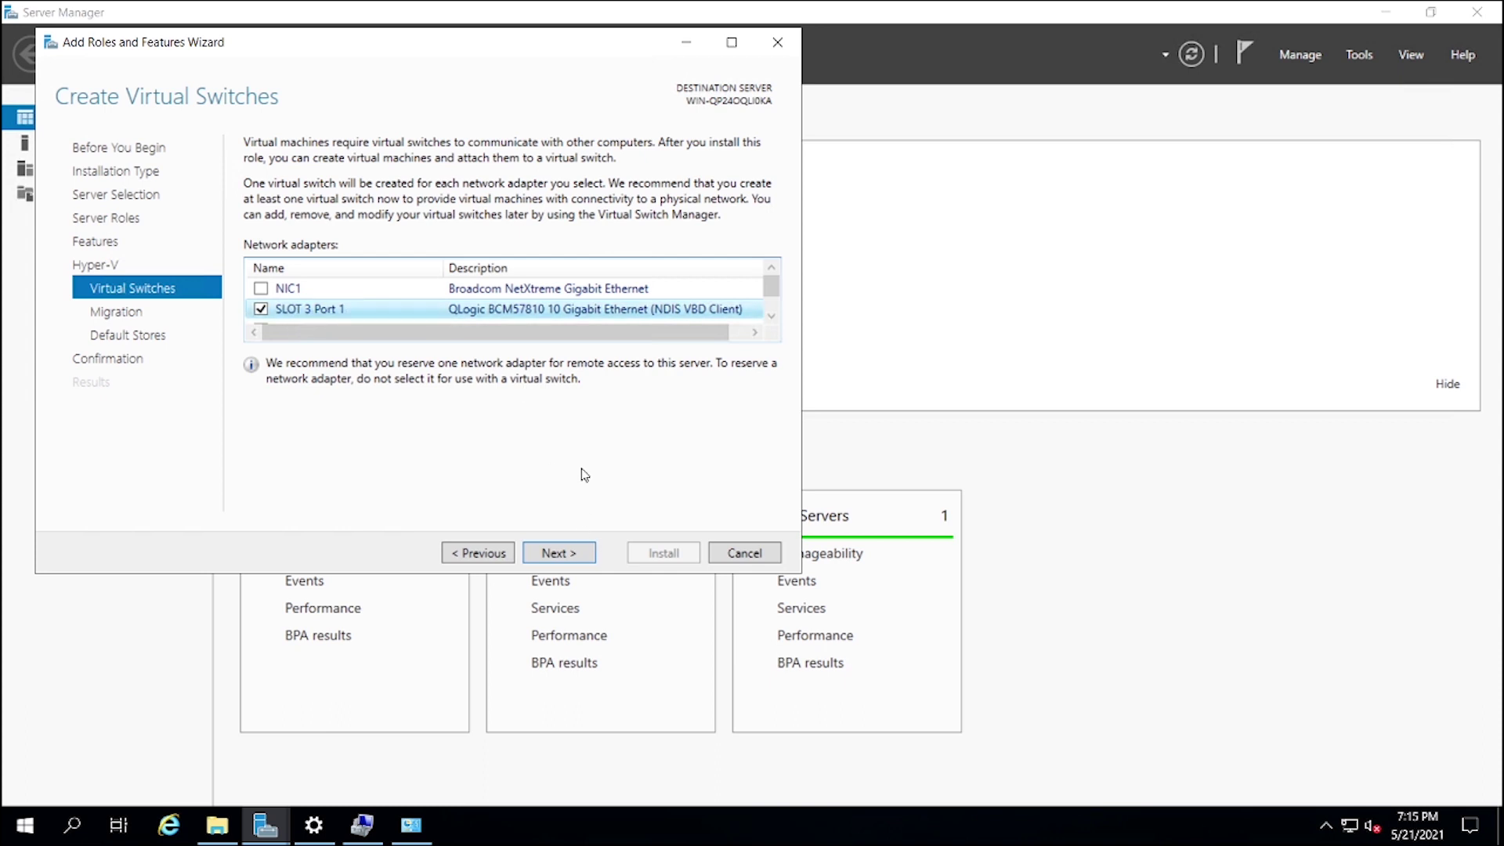
pyautogui.click(557, 551)
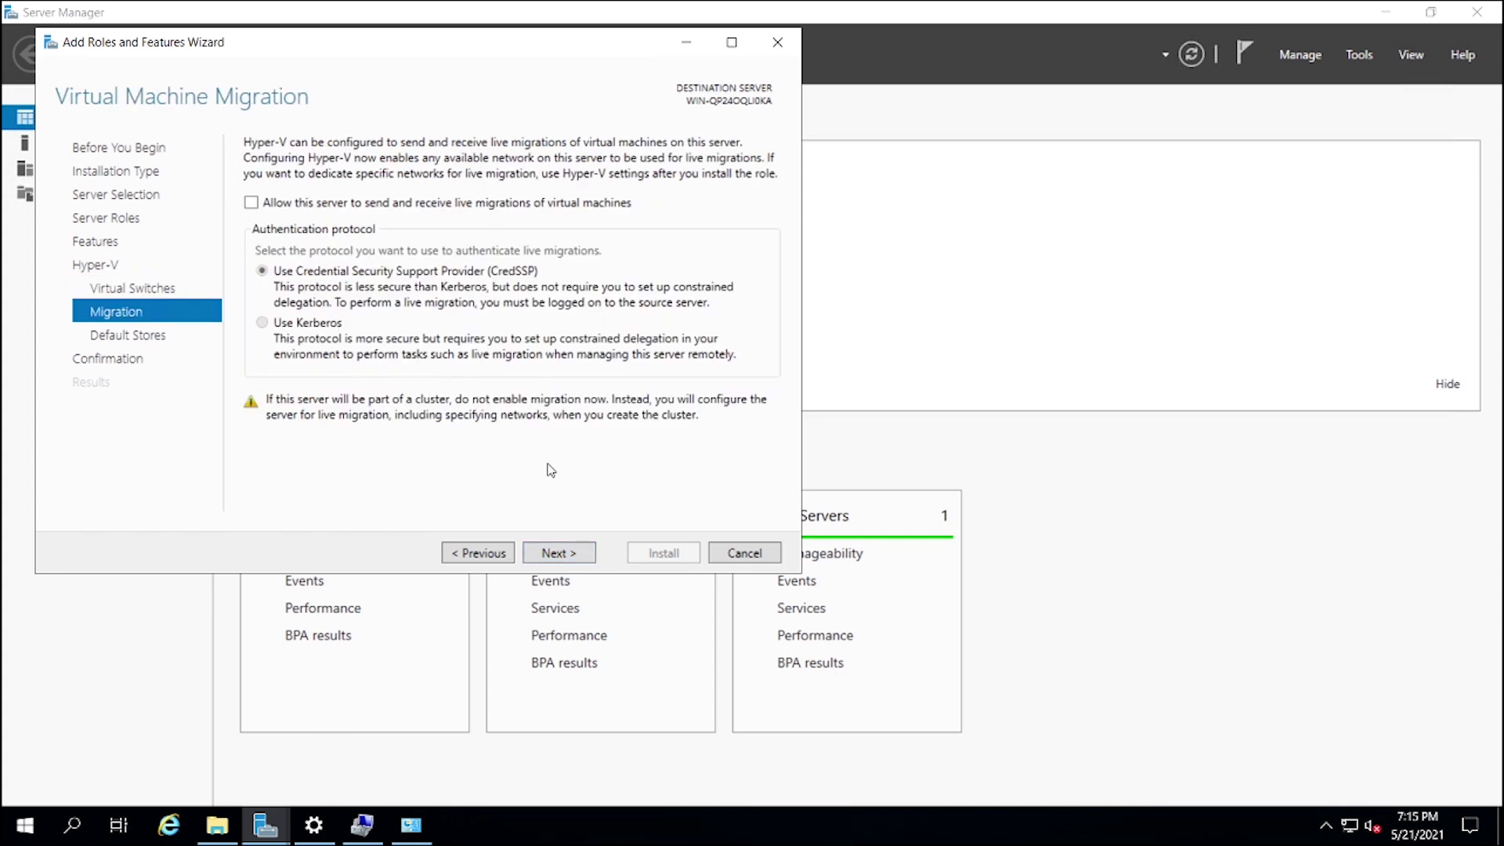
pyautogui.click(560, 553)
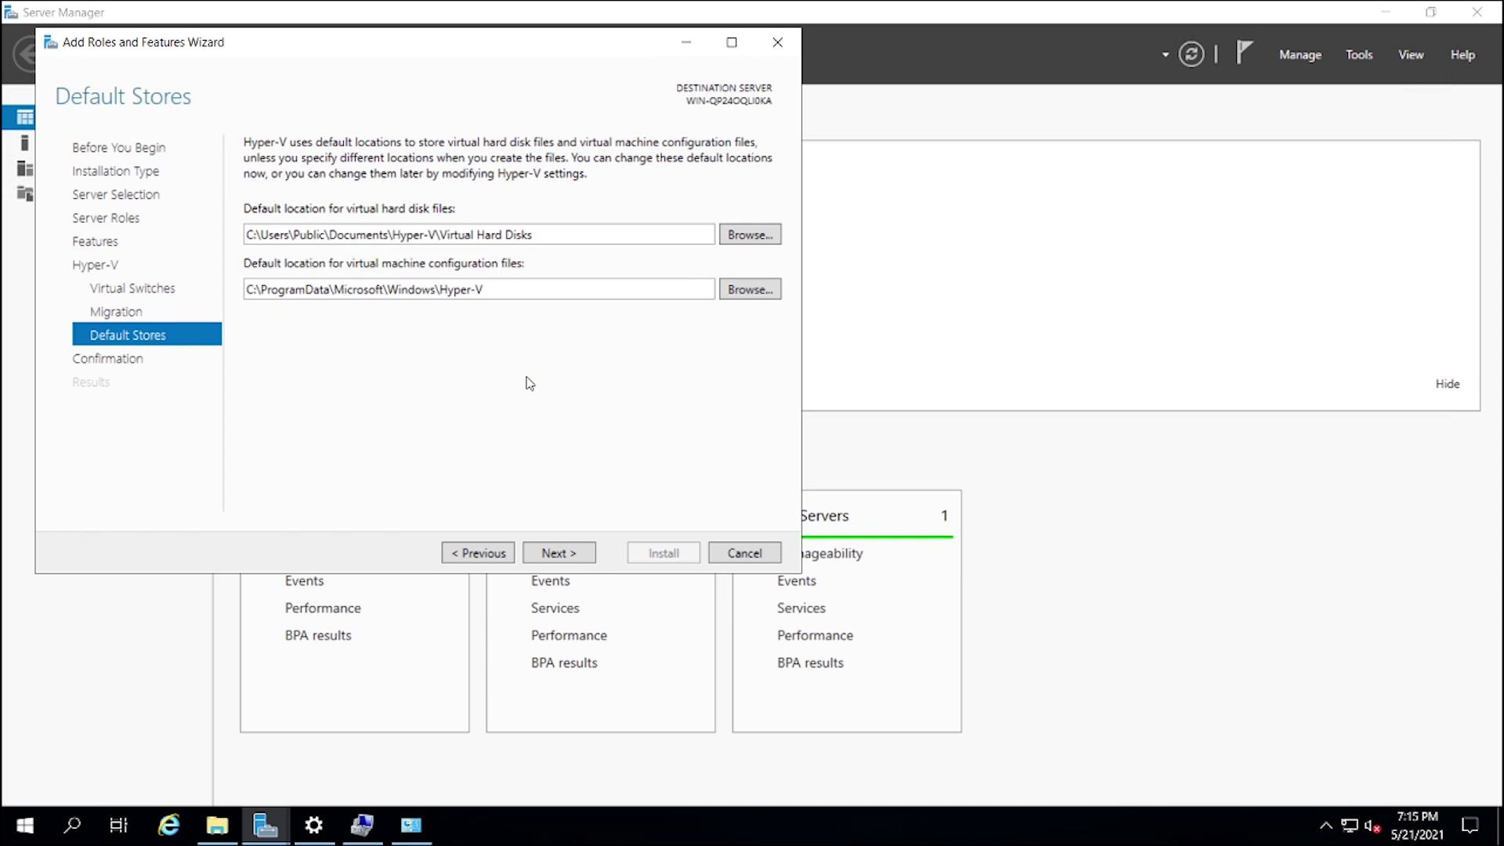
# - Create a folder named Hyper V Machines on New Volume (D:) while browsing for the default virtual hard disk location
pyautogui.click(763, 235)
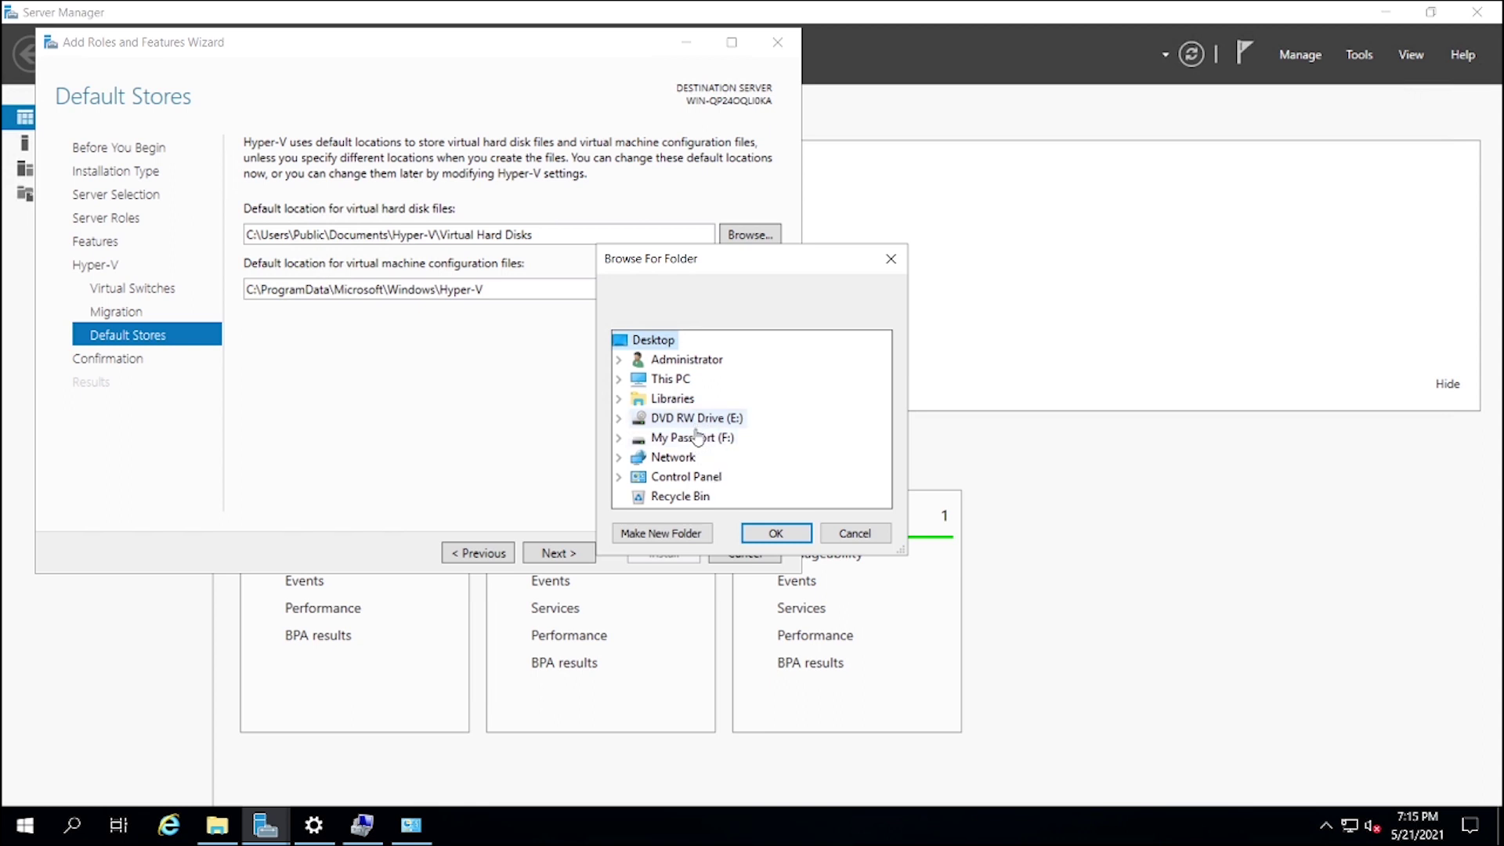
pyautogui.doubleClick(633, 380)
pyautogui.scroll(-3, 735, 460)
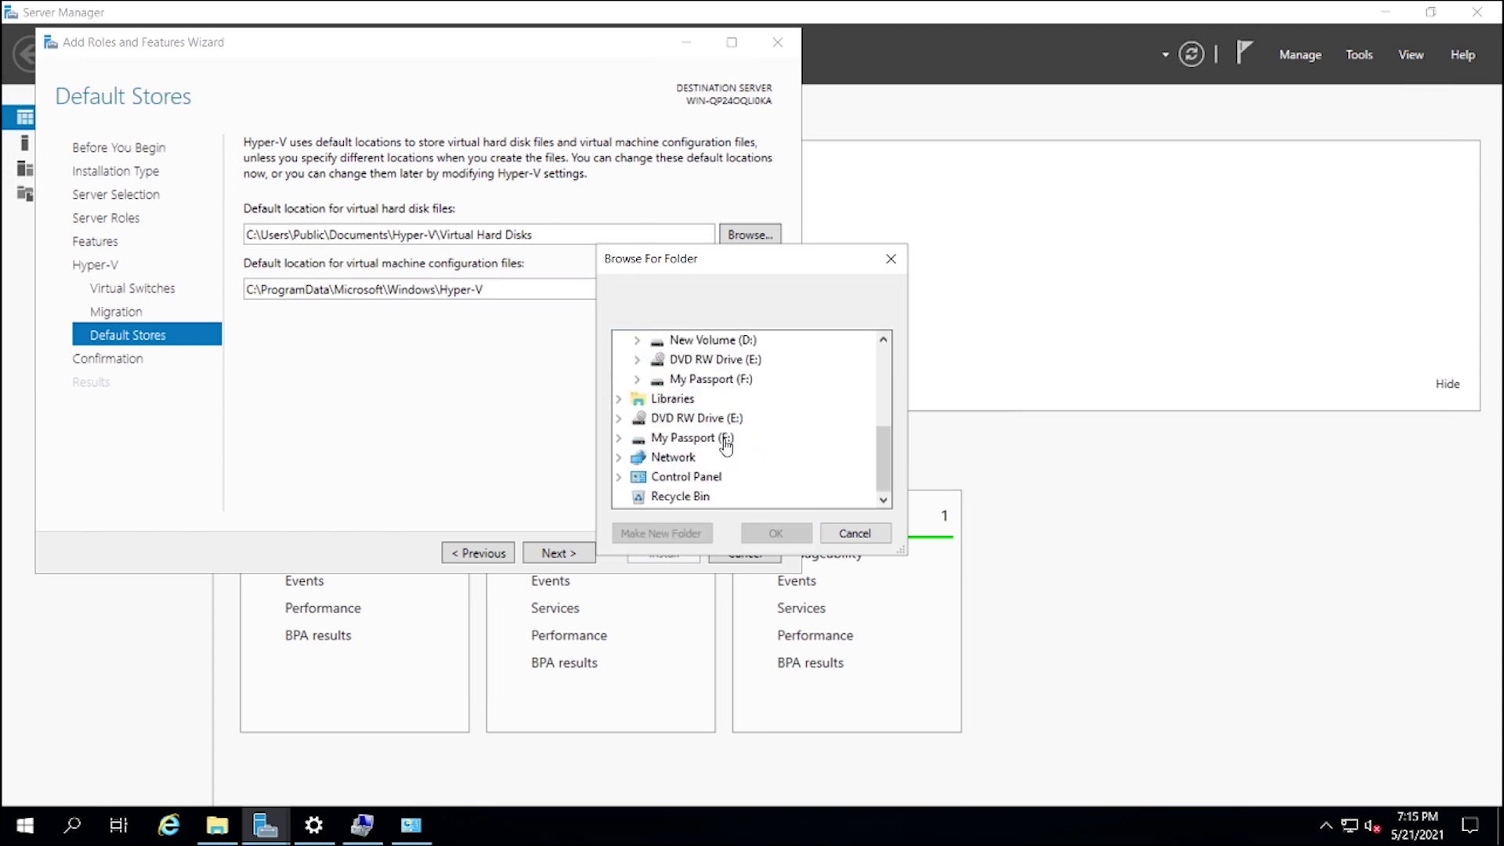
pyautogui.click(727, 342)
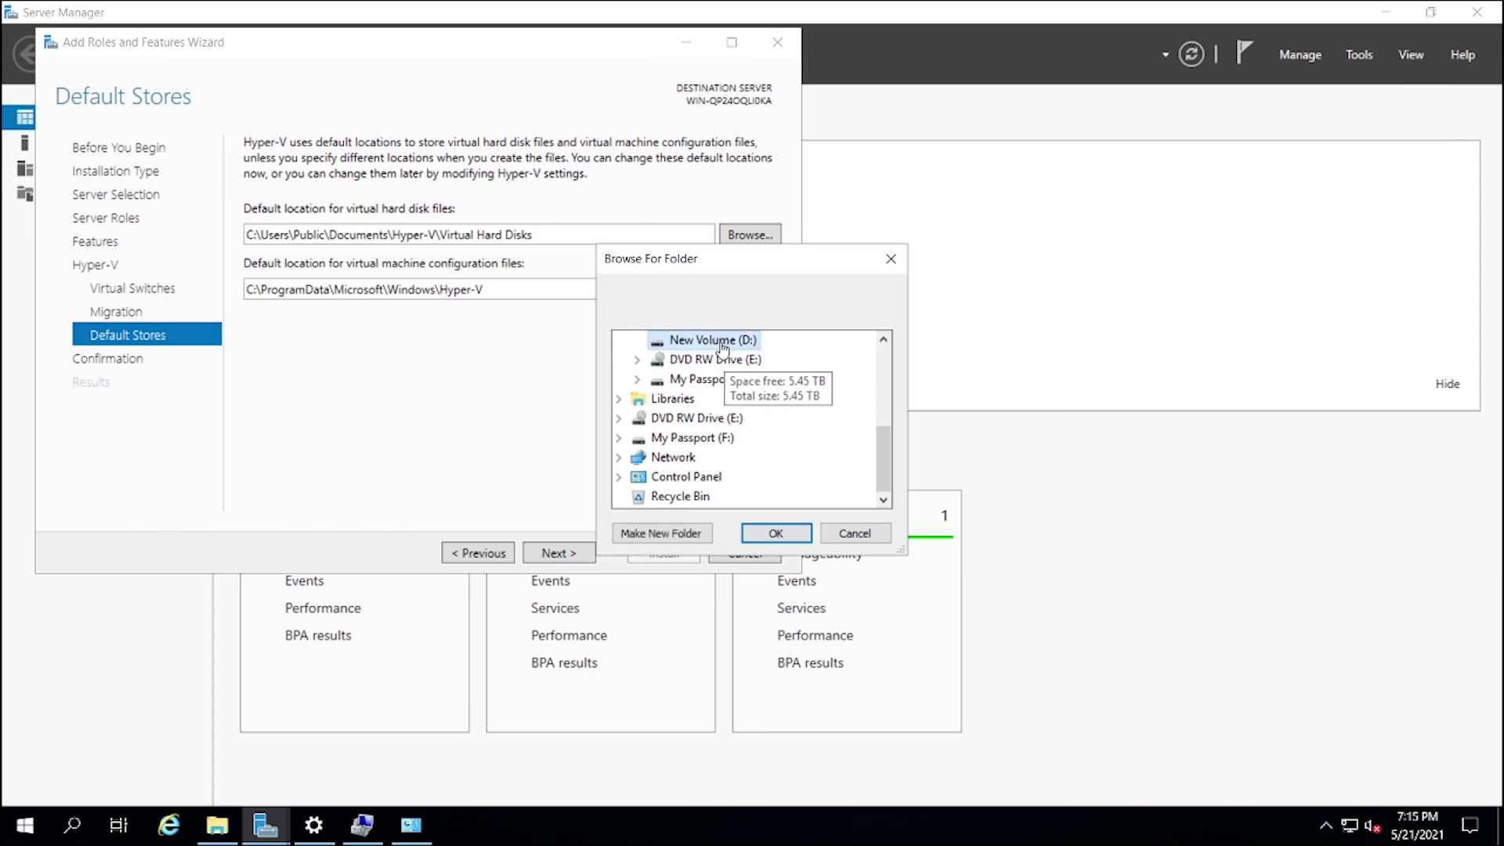
pyautogui.click(709, 533)
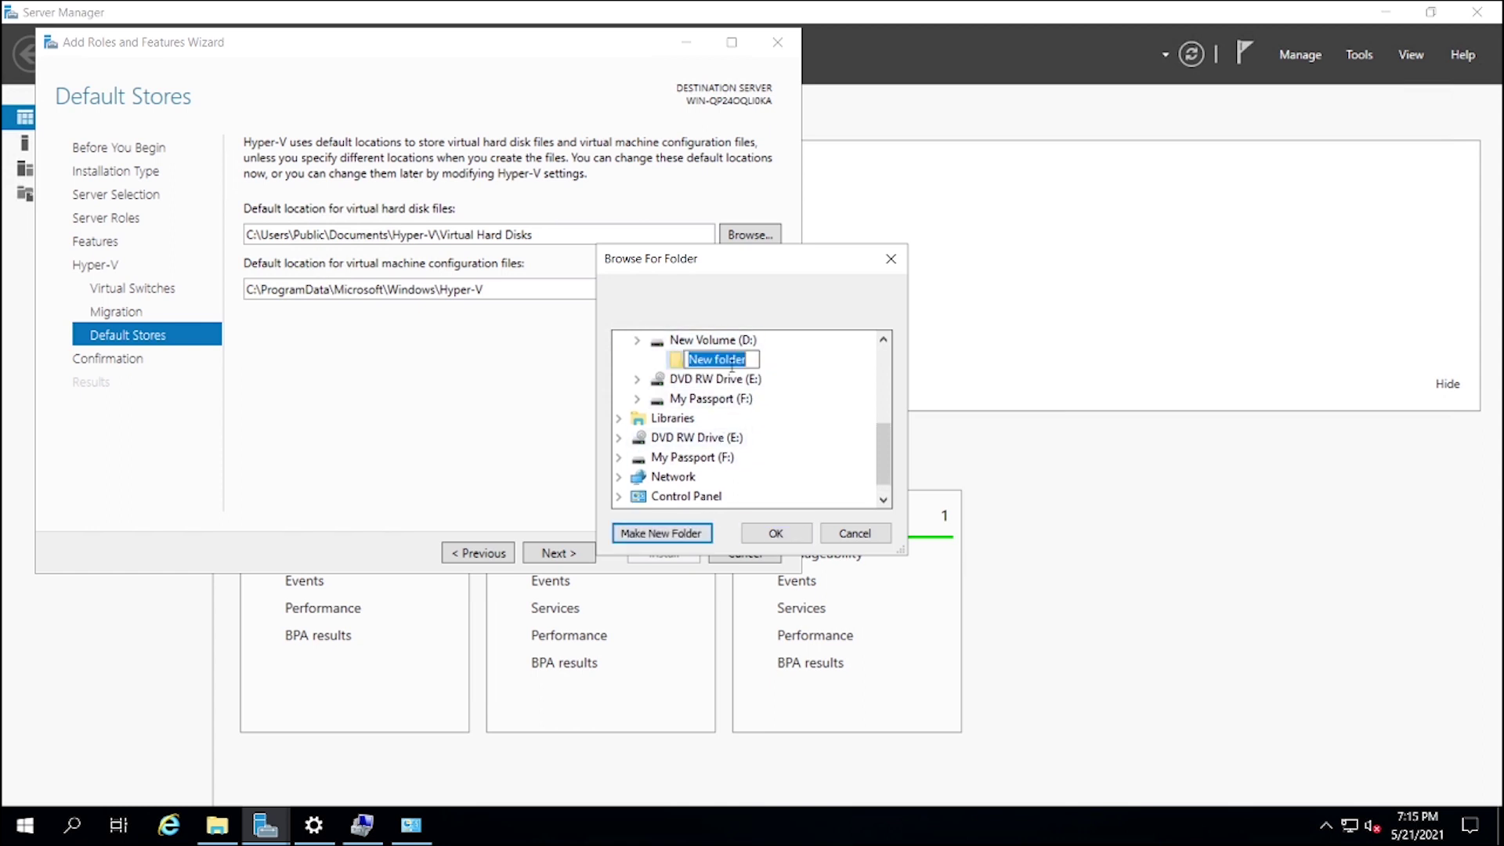
pyautogui.write('Hype')
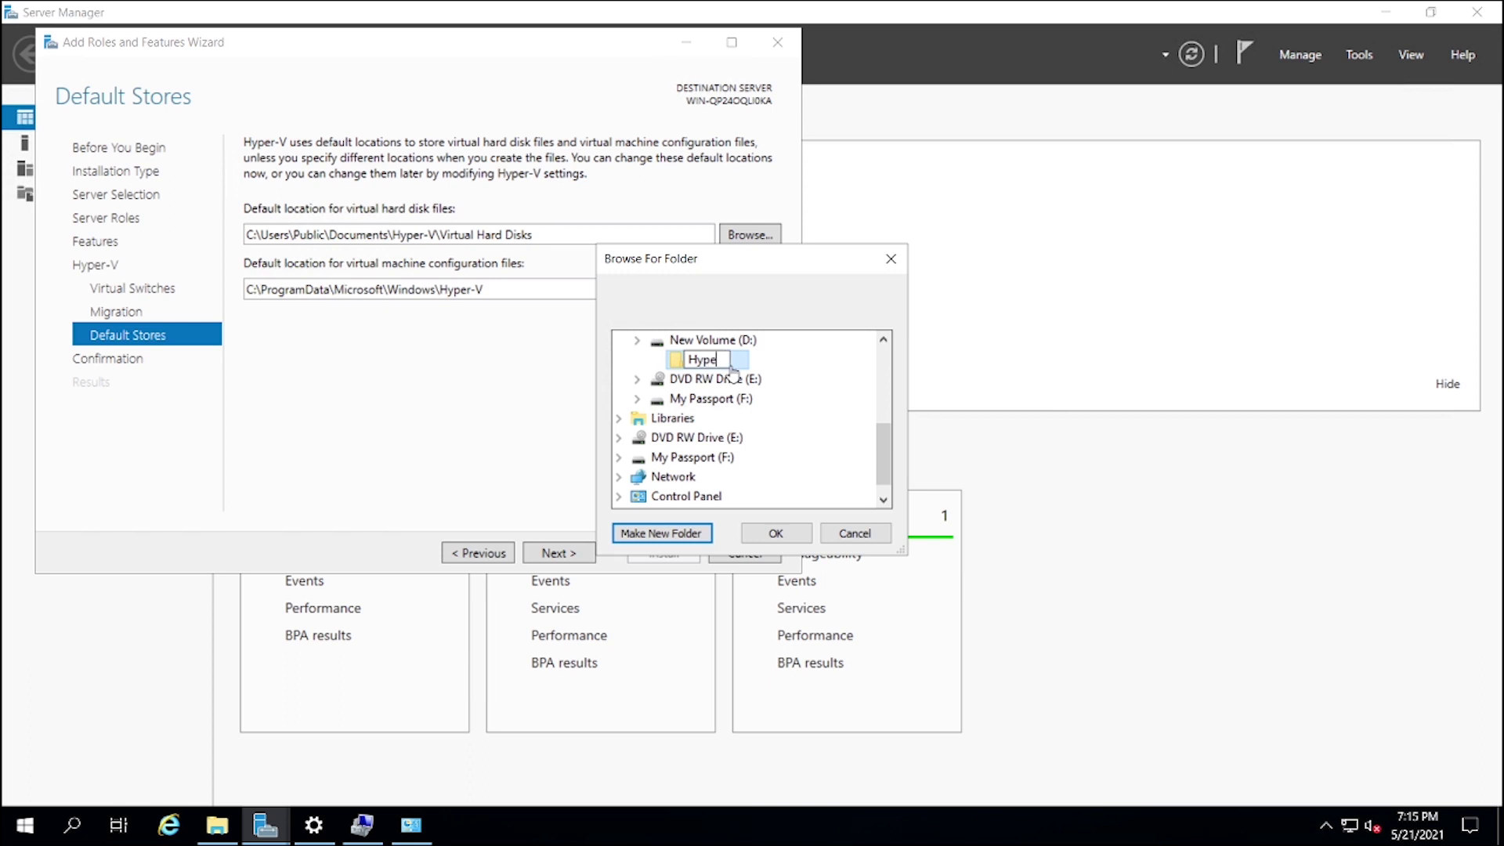
pyautogui.write('r V-Machine')
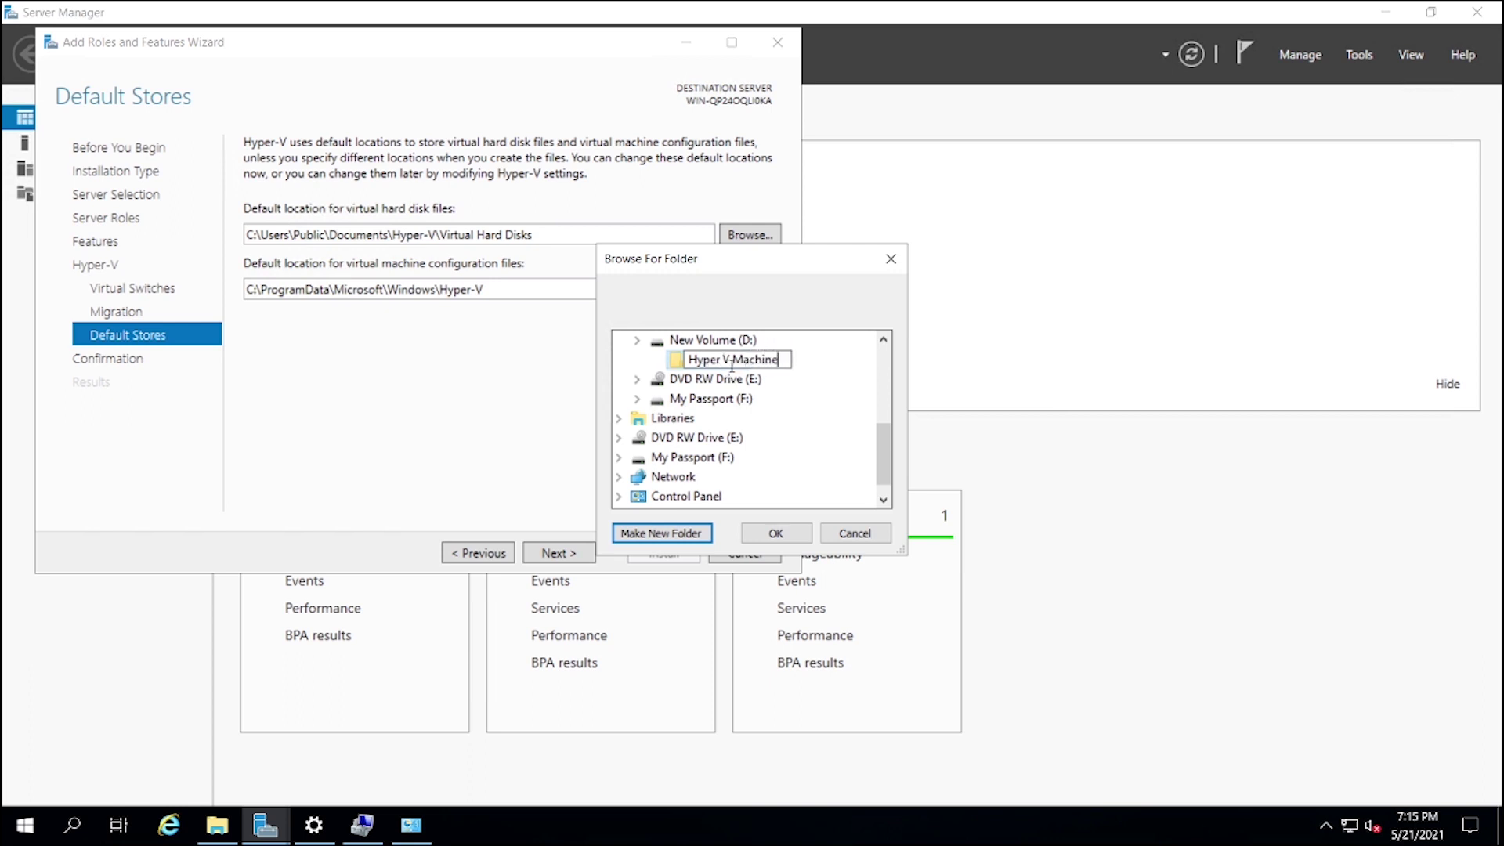
pyautogui.write('s')
pyautogui.click(800, 535)
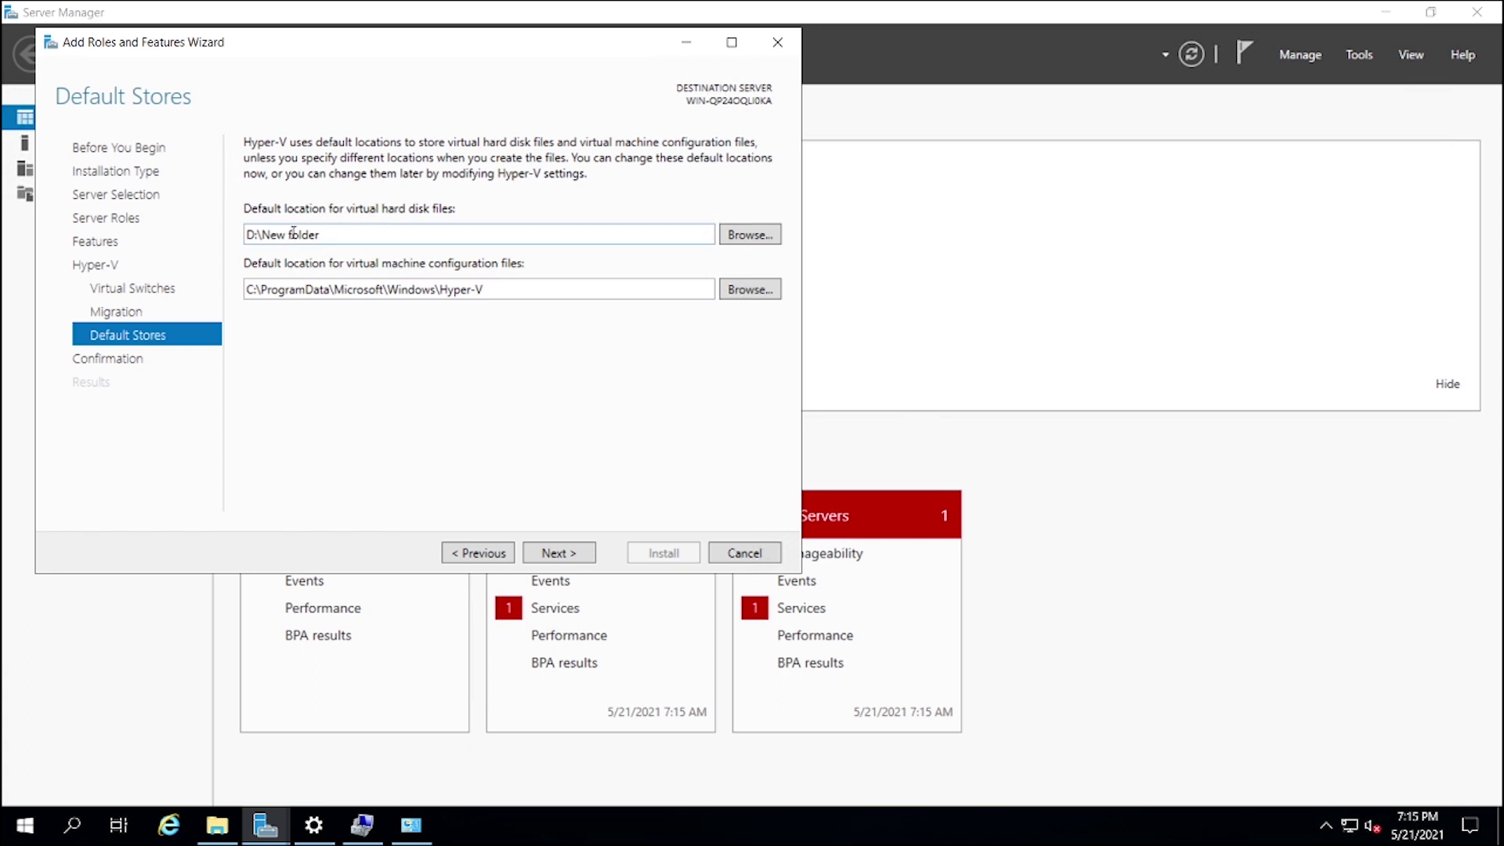
# - Set the default location for virtual hard disk files to D:\Hyper V Machines
pyautogui.click(748, 235)
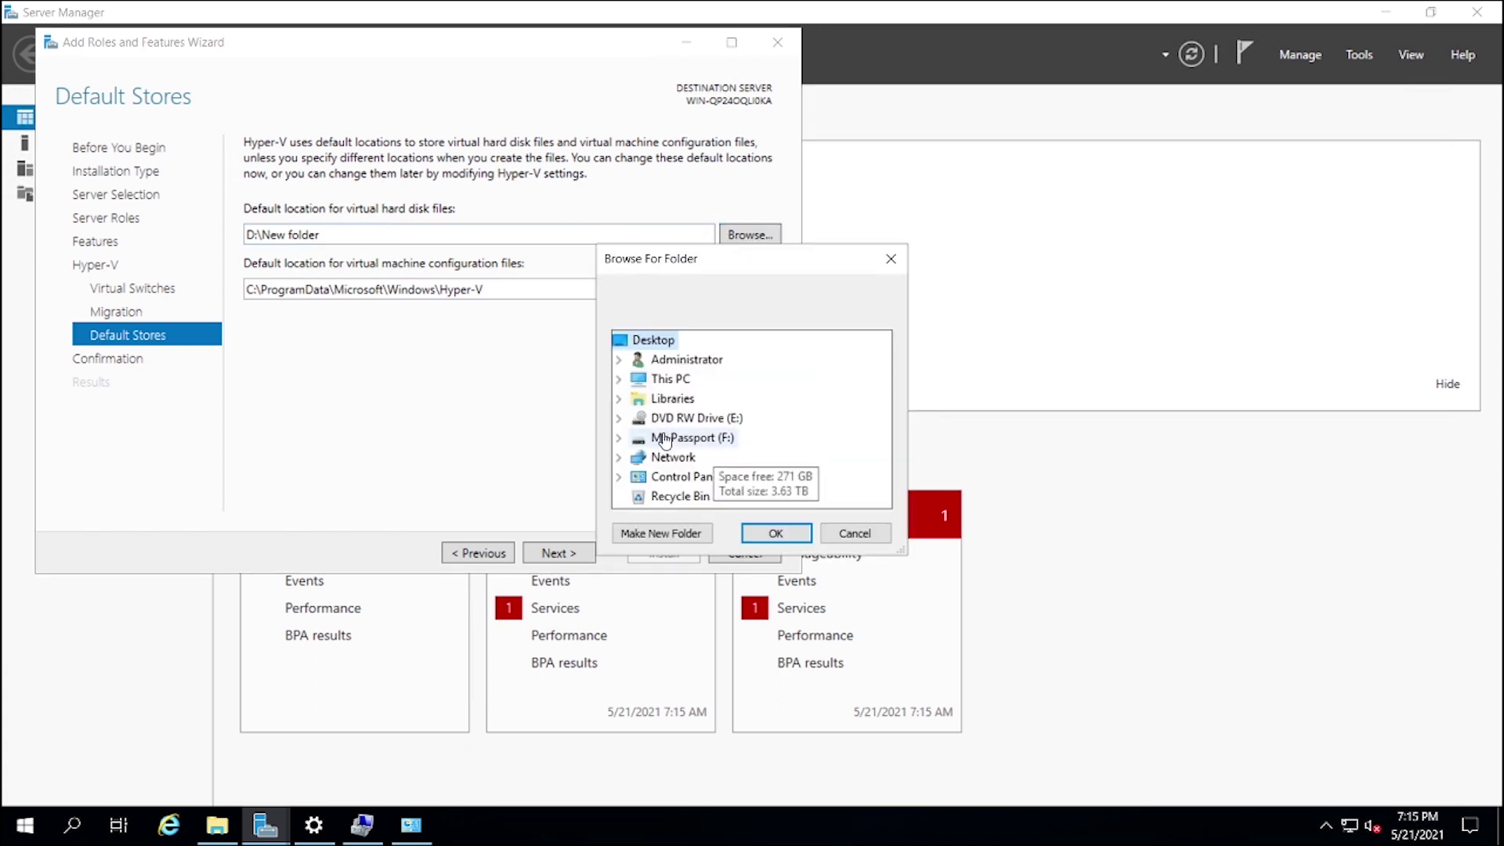
pyautogui.doubleClick(635, 379)
pyautogui.scroll(-2, 745, 430)
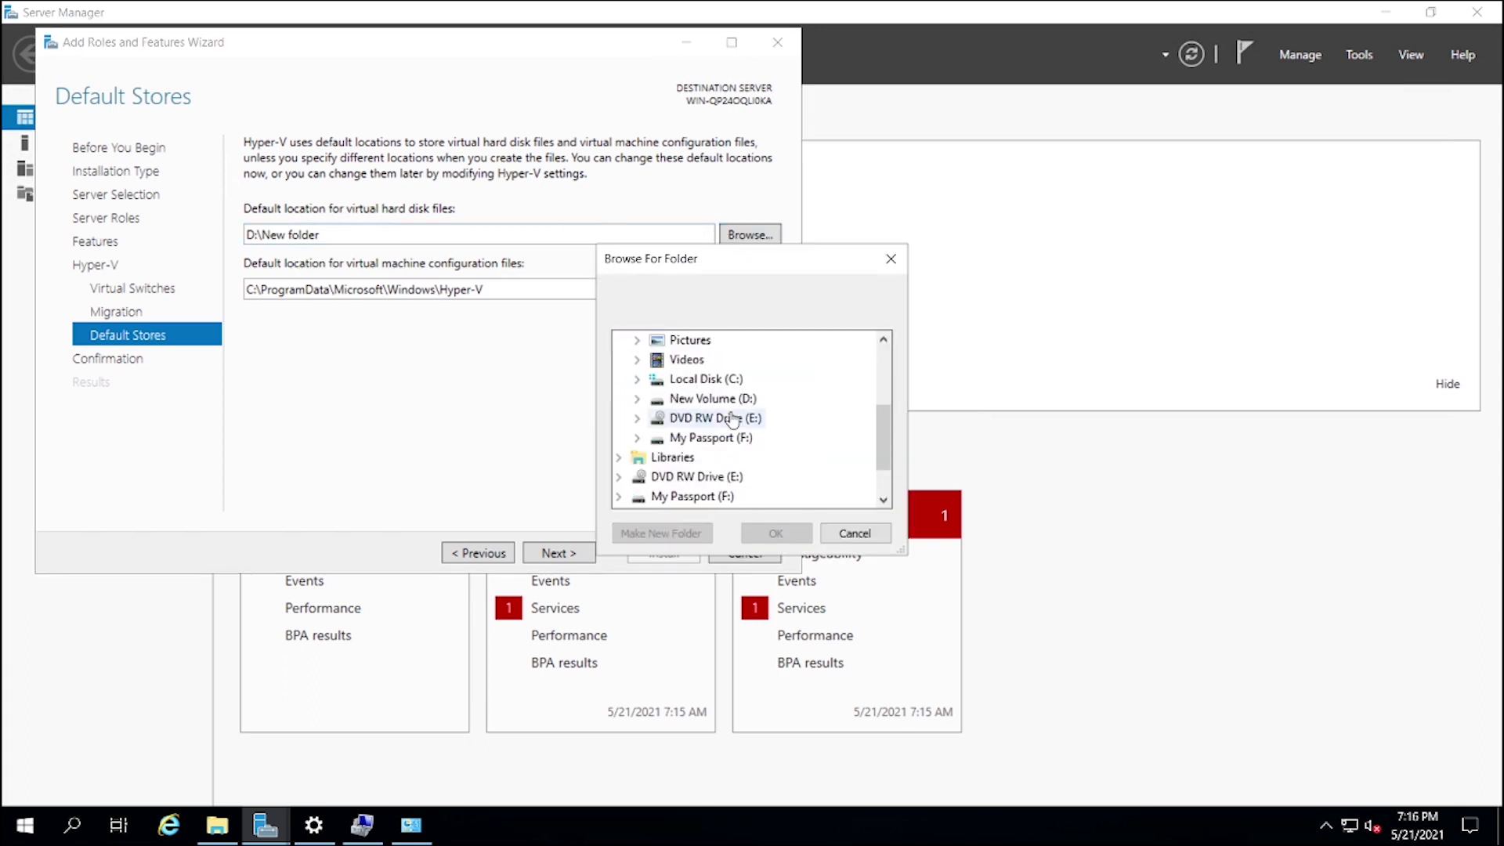
pyautogui.click(637, 397)
pyautogui.click(717, 418)
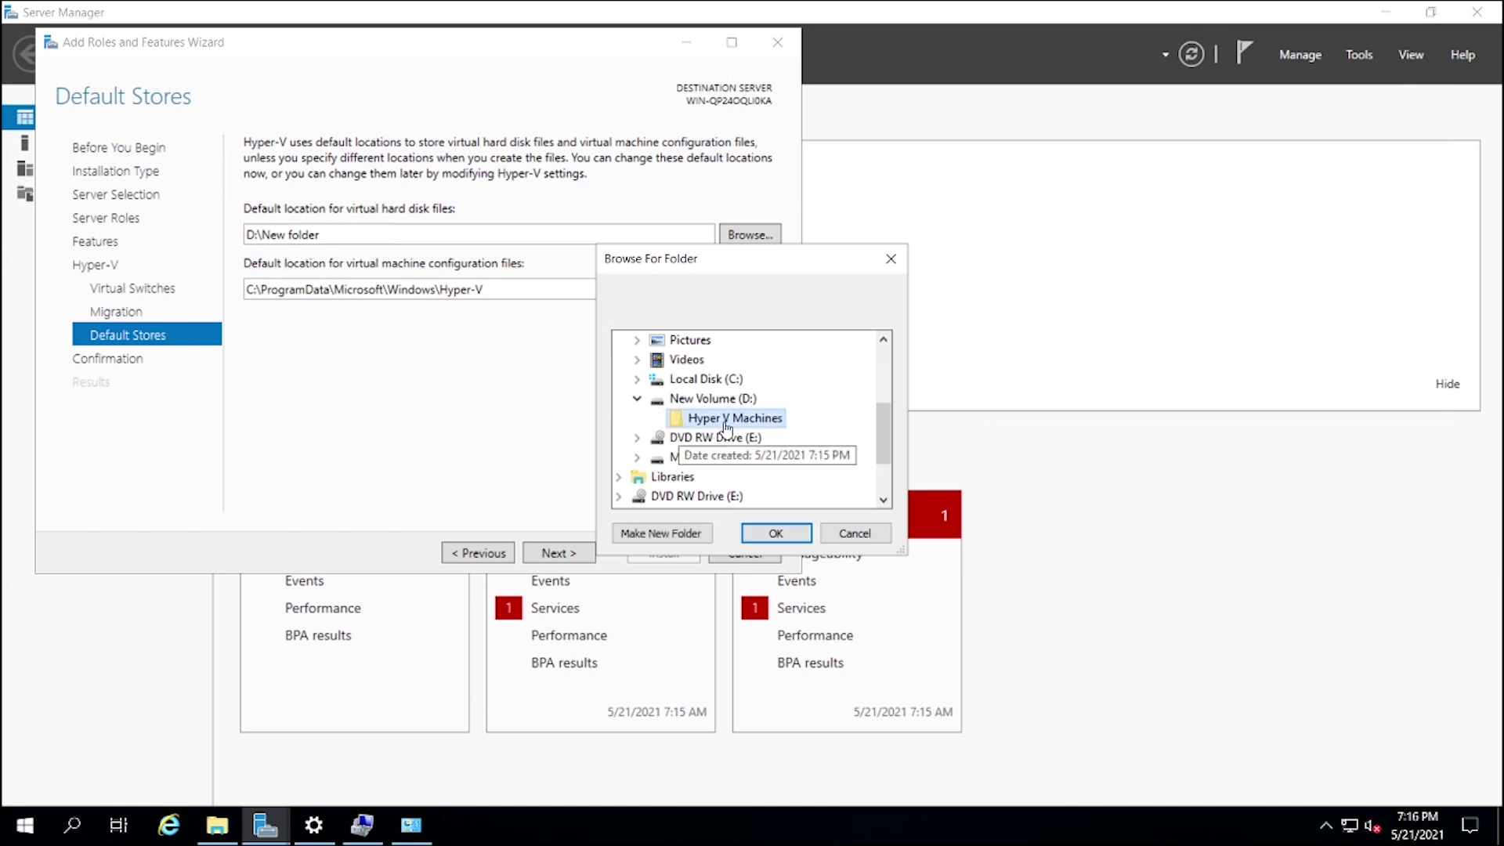
pyautogui.click(772, 531)
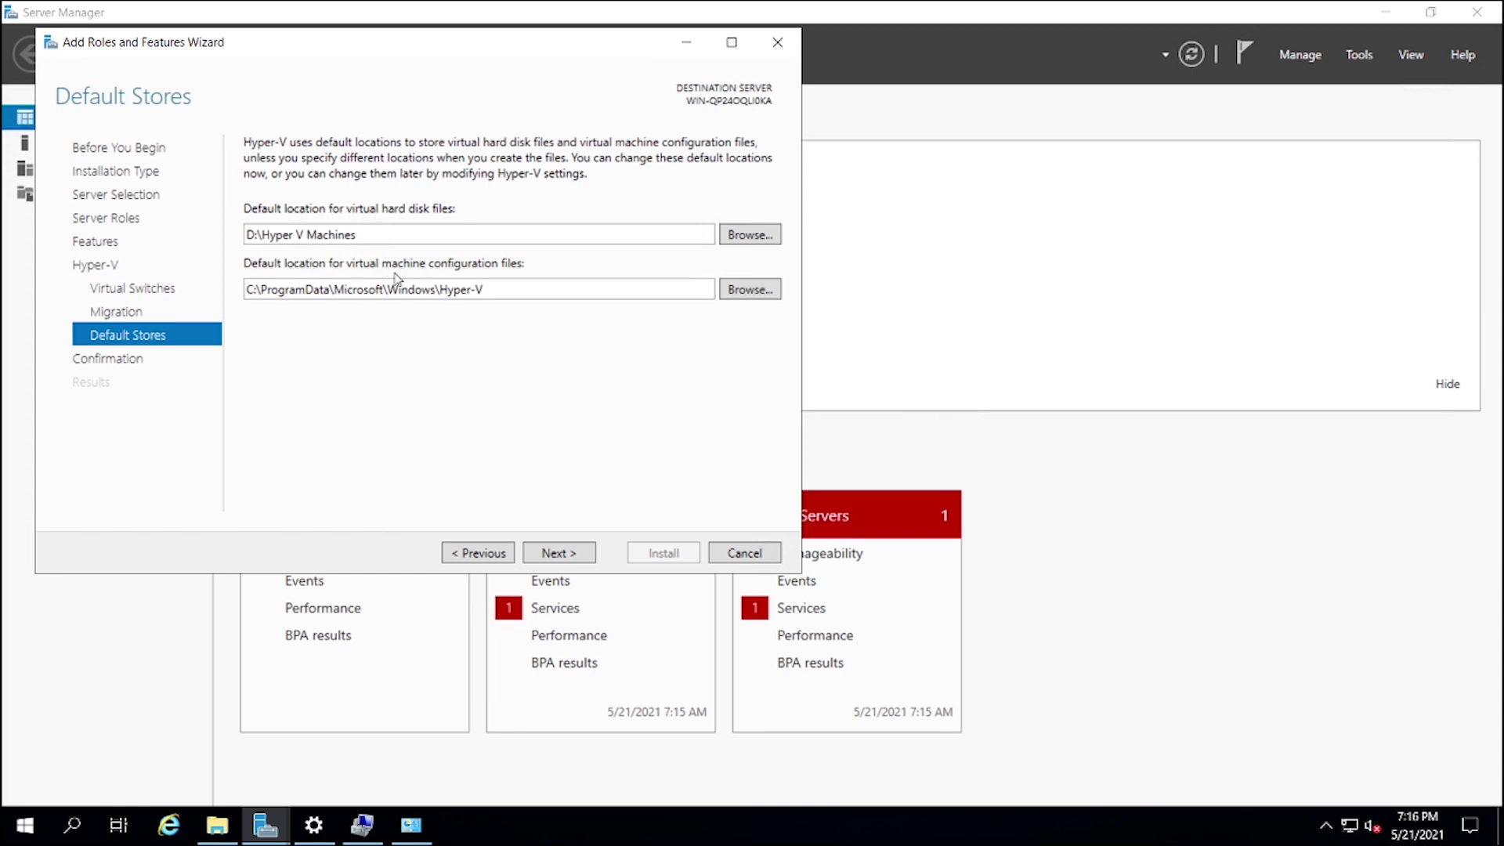
# - Switch to File Explorer and create a folder named Hyper V Configuration File inside D:\Hyper V Machines
pyautogui.click(742, 290)
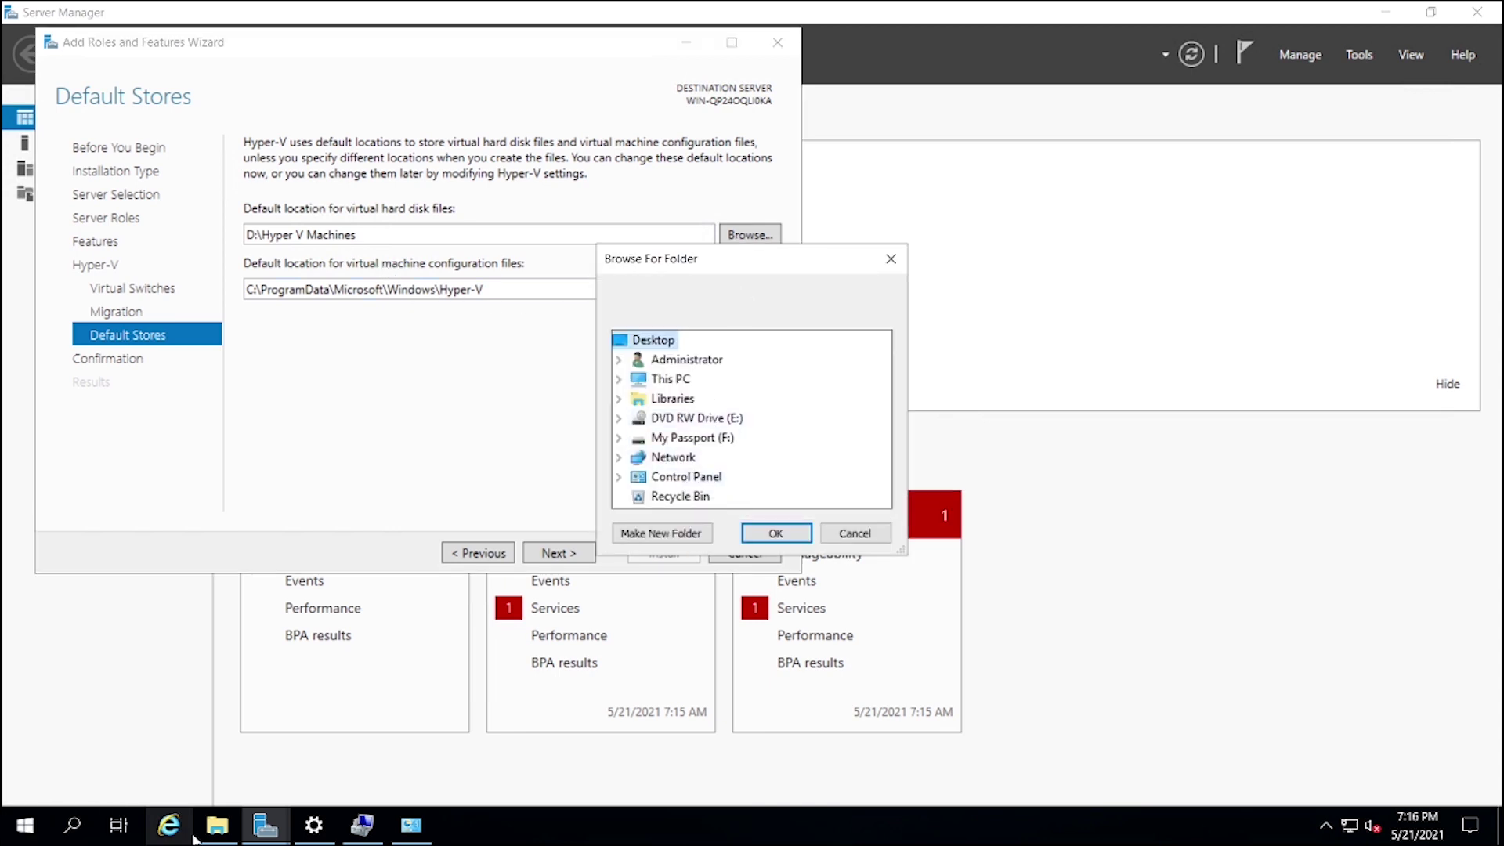
pyautogui.click(217, 825)
pyautogui.doubleClick(577, 296)
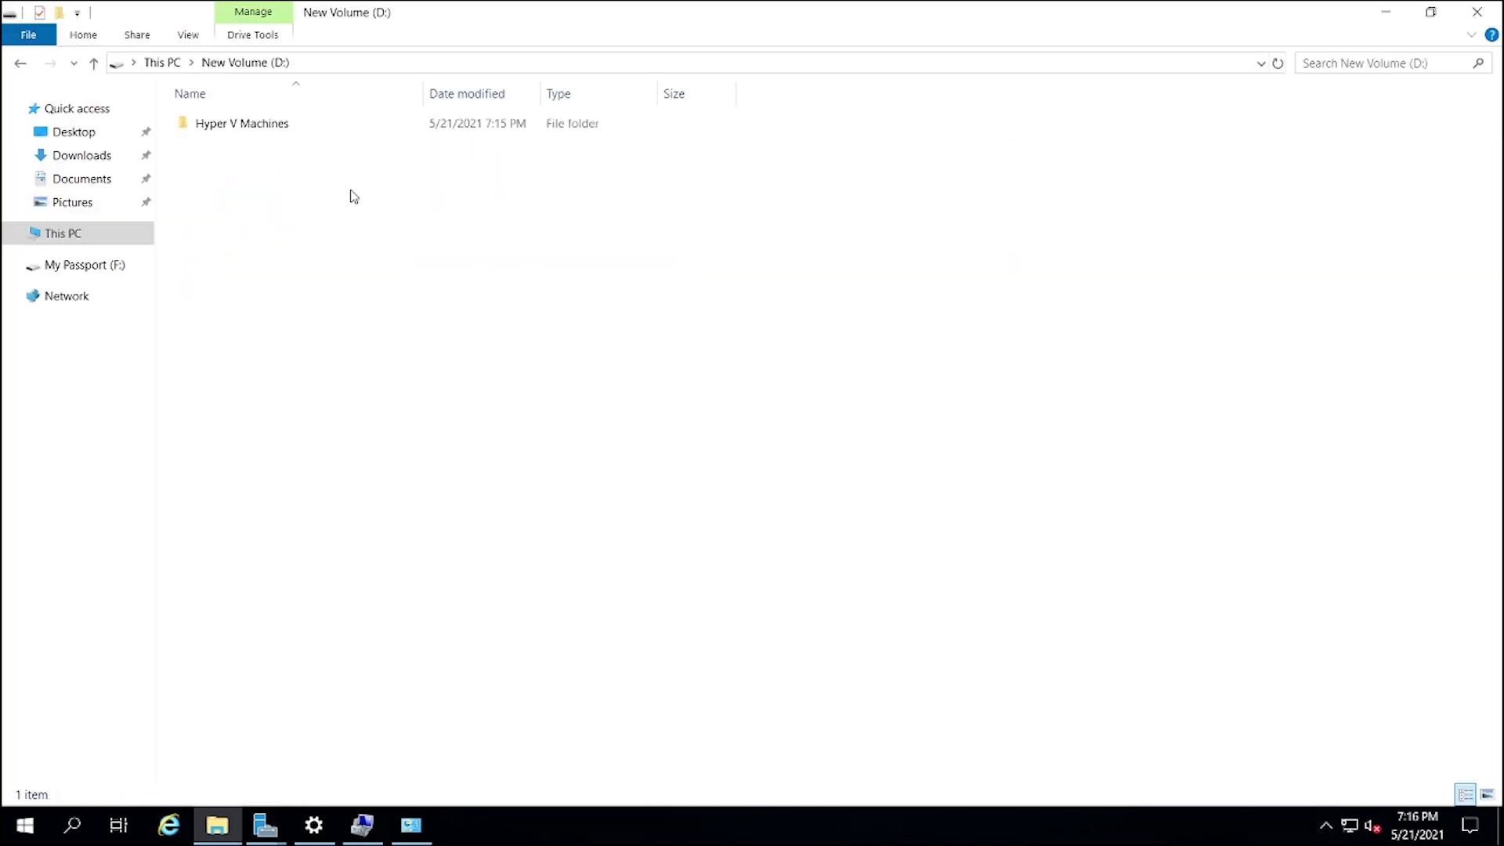
pyautogui.doubleClick(292, 121)
pyautogui.rightClick(265, 251)
pyautogui.moveTo(412, 491)
pyautogui.click(560, 489)
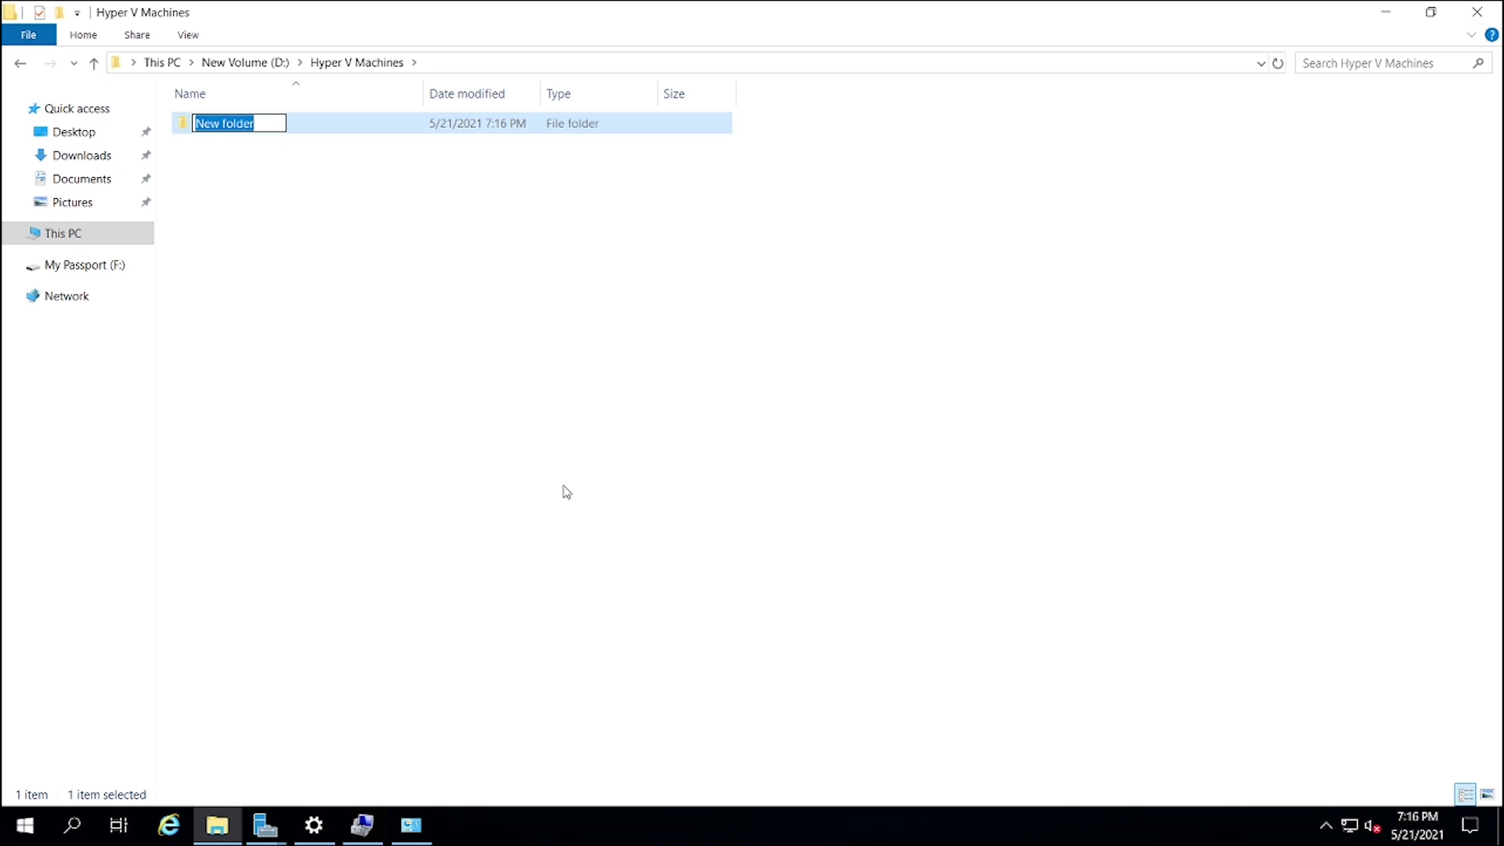
pyautogui.write('Hyper ')
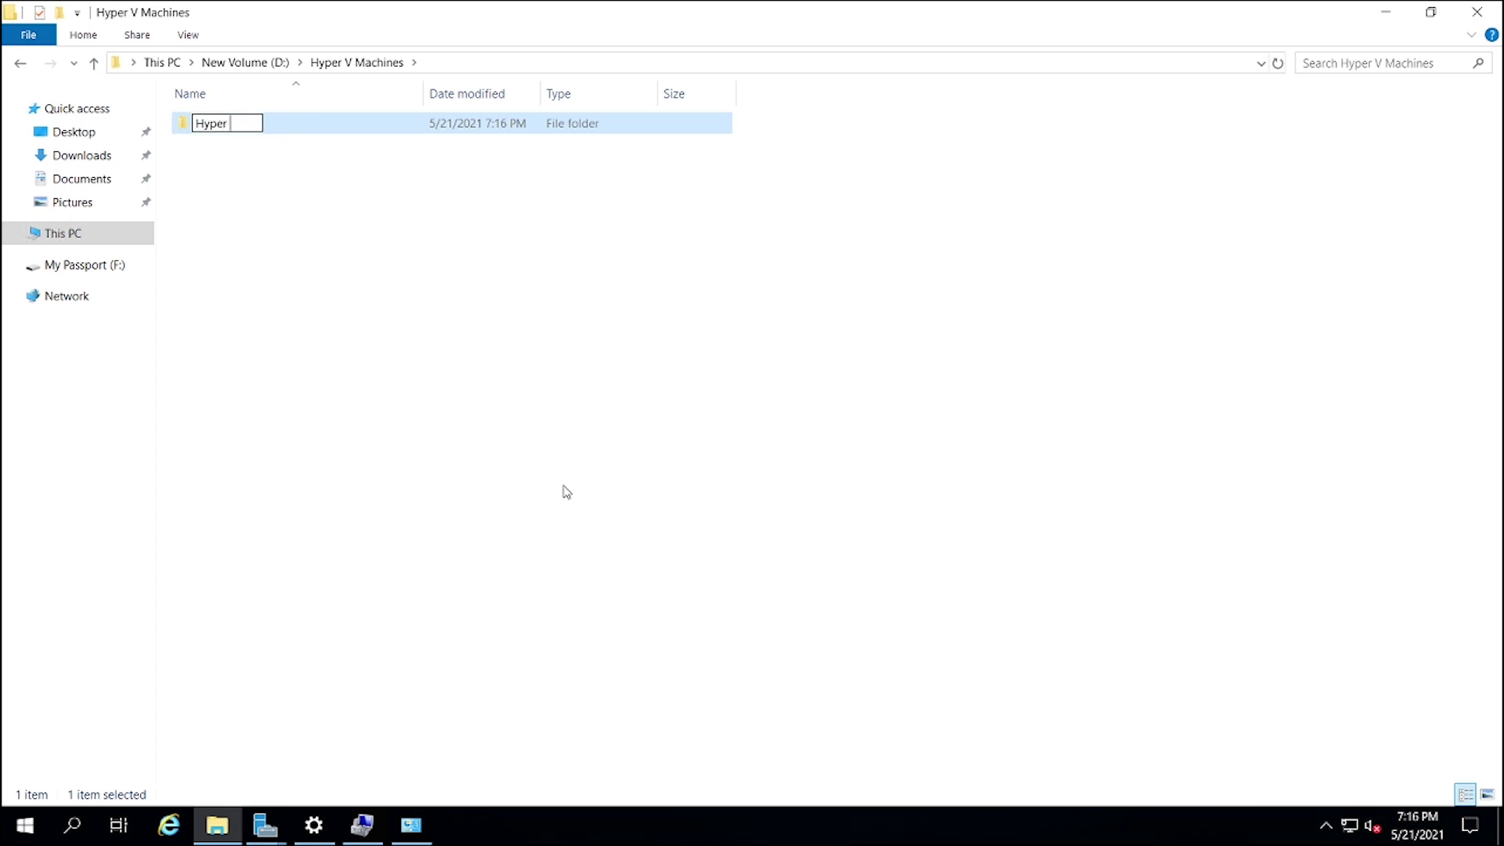
pyautogui.write('V Configur')
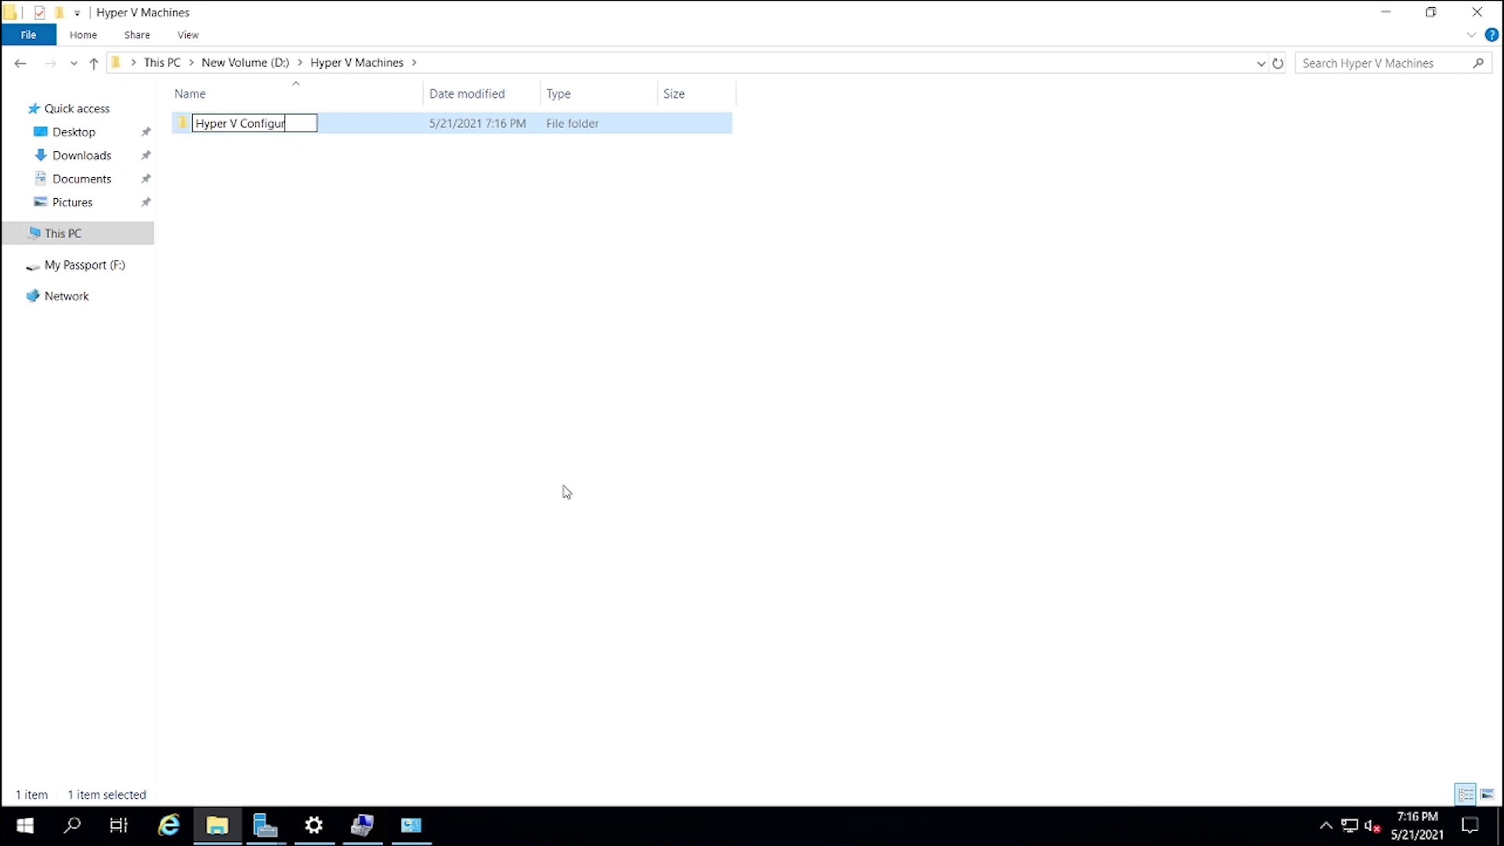
pyautogui.write('ation File')
pyautogui.press('Return')
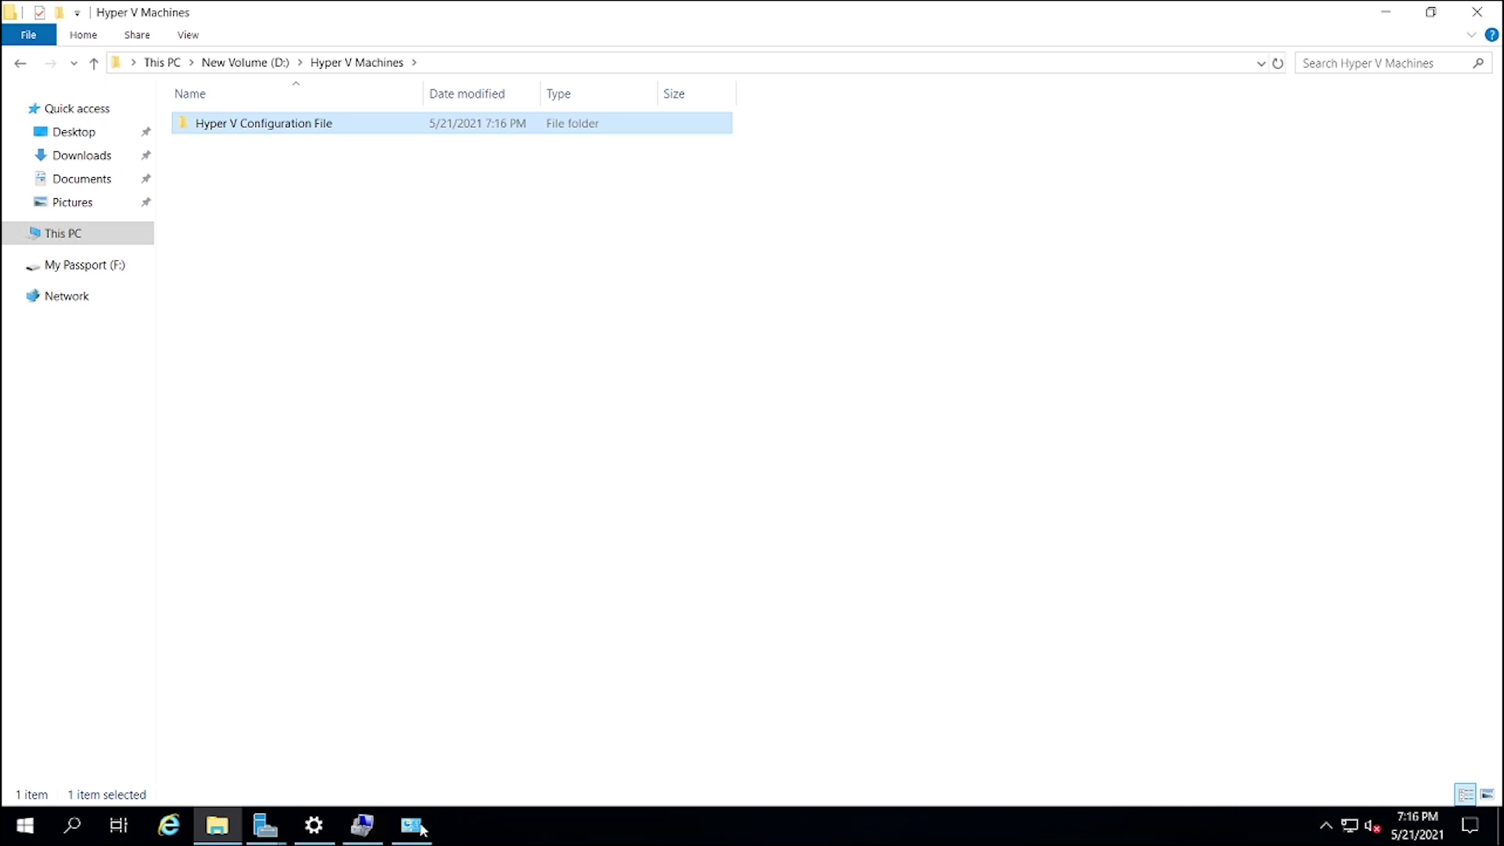
# - Return to the wizard and set the default virtual machine configuration location to D:\Hyper V Machines\Hyper V Configuration File
pyautogui.moveTo(267, 828)
pyautogui.click(362, 756)
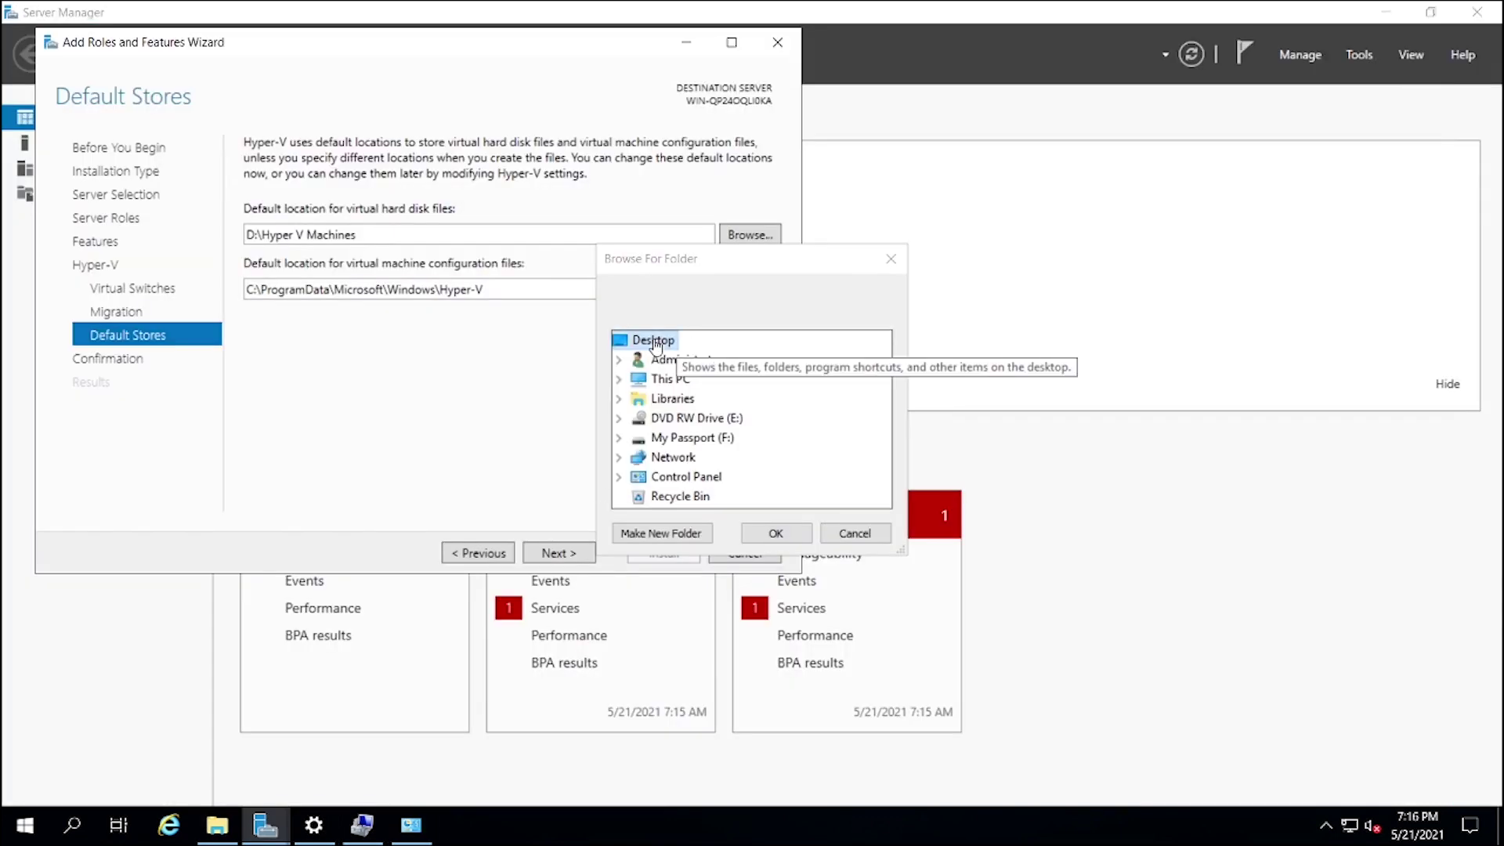
pyautogui.doubleClick(662, 379)
pyautogui.scroll(-3, 748, 412)
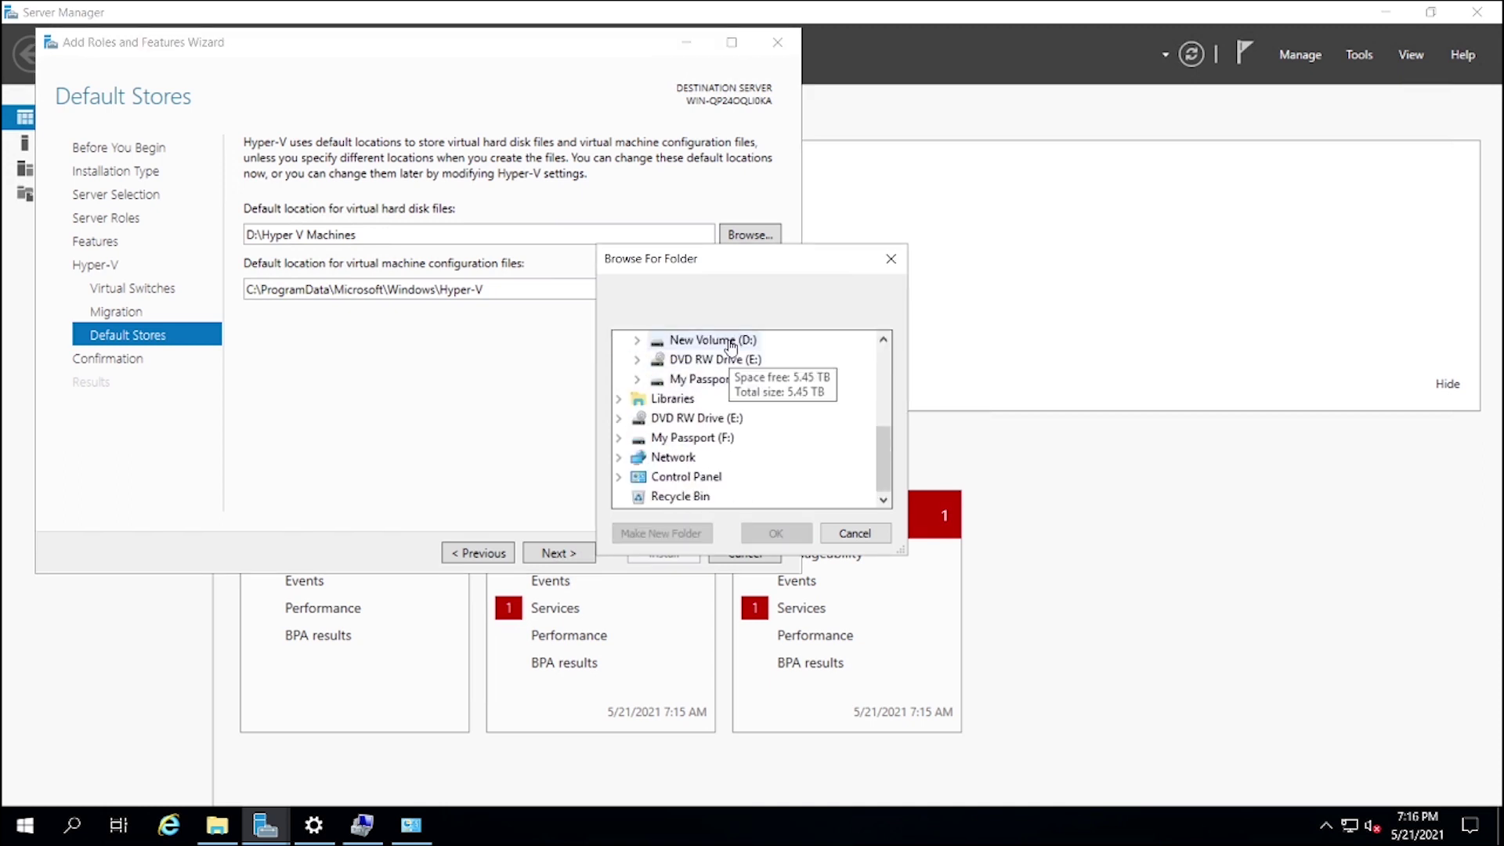
pyautogui.click(689, 342)
pyautogui.scroll(-3, 712, 360)
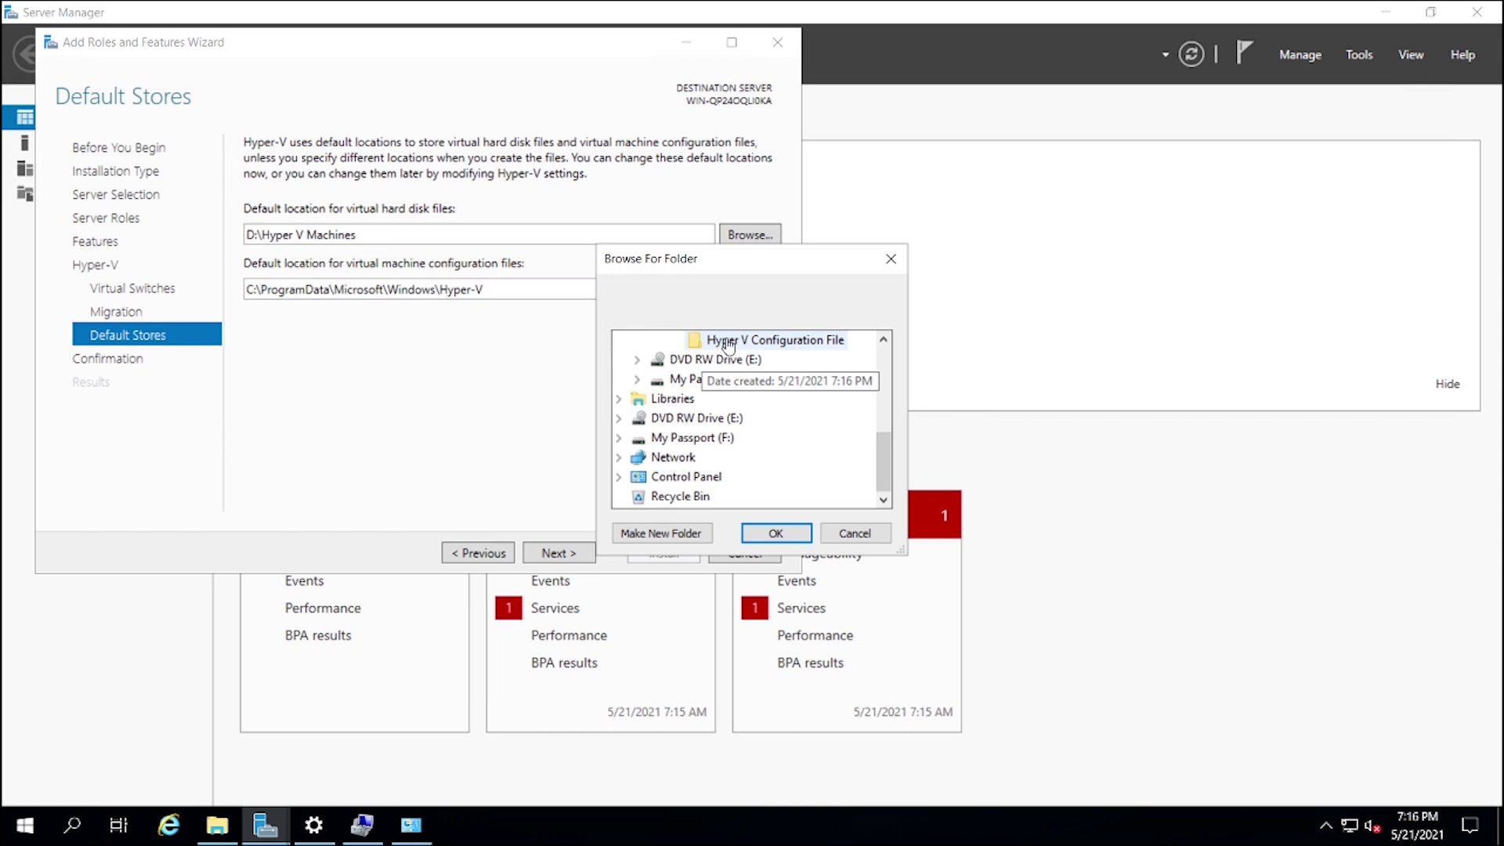
pyautogui.click(728, 342)
pyautogui.click(775, 532)
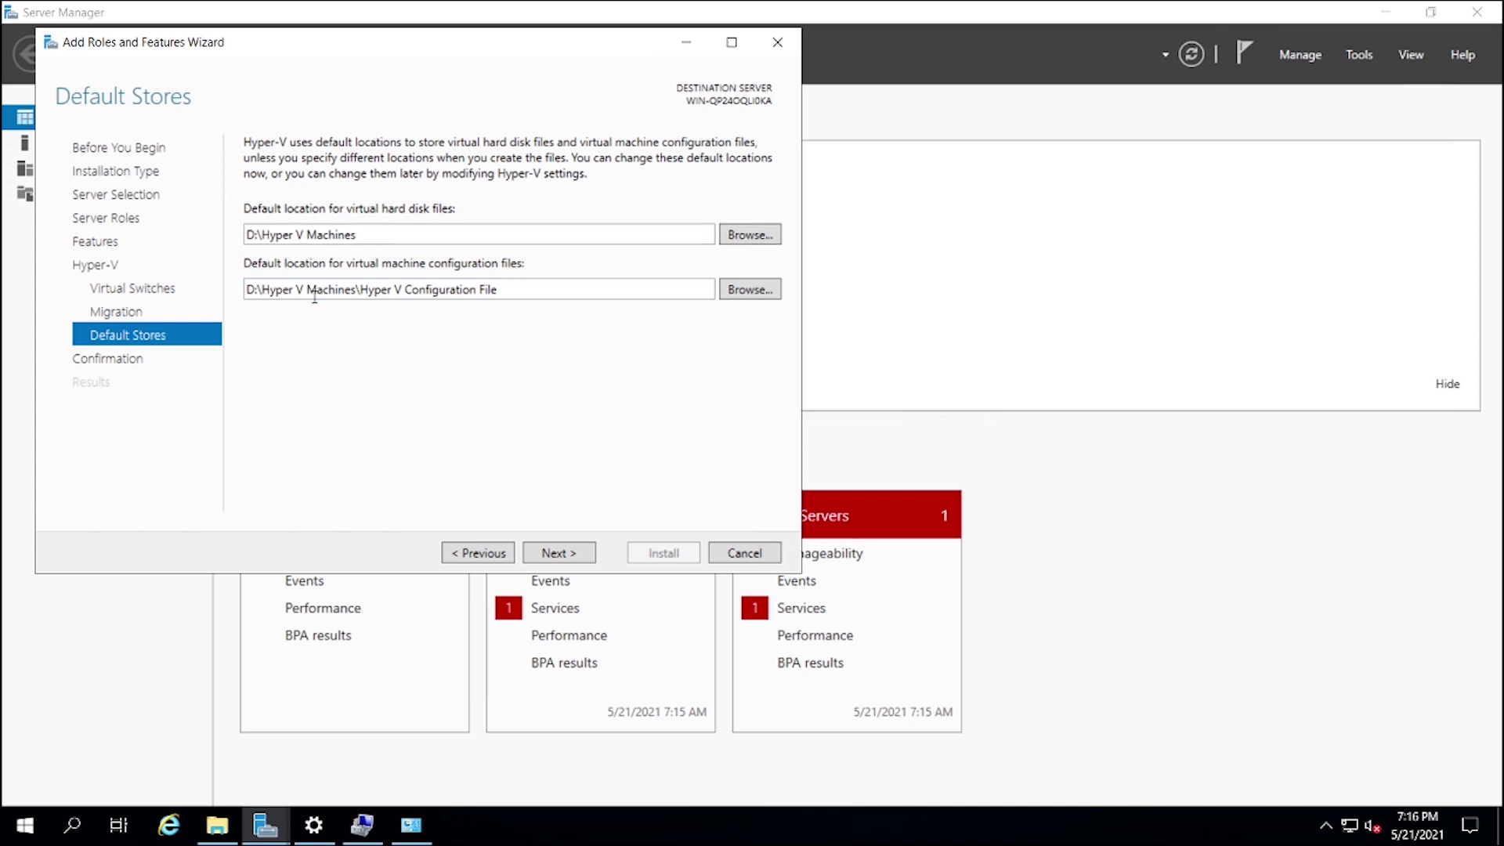
# - Allow the destination server to restart automatically if required and install the Hyper-V role
pyautogui.click(569, 557)
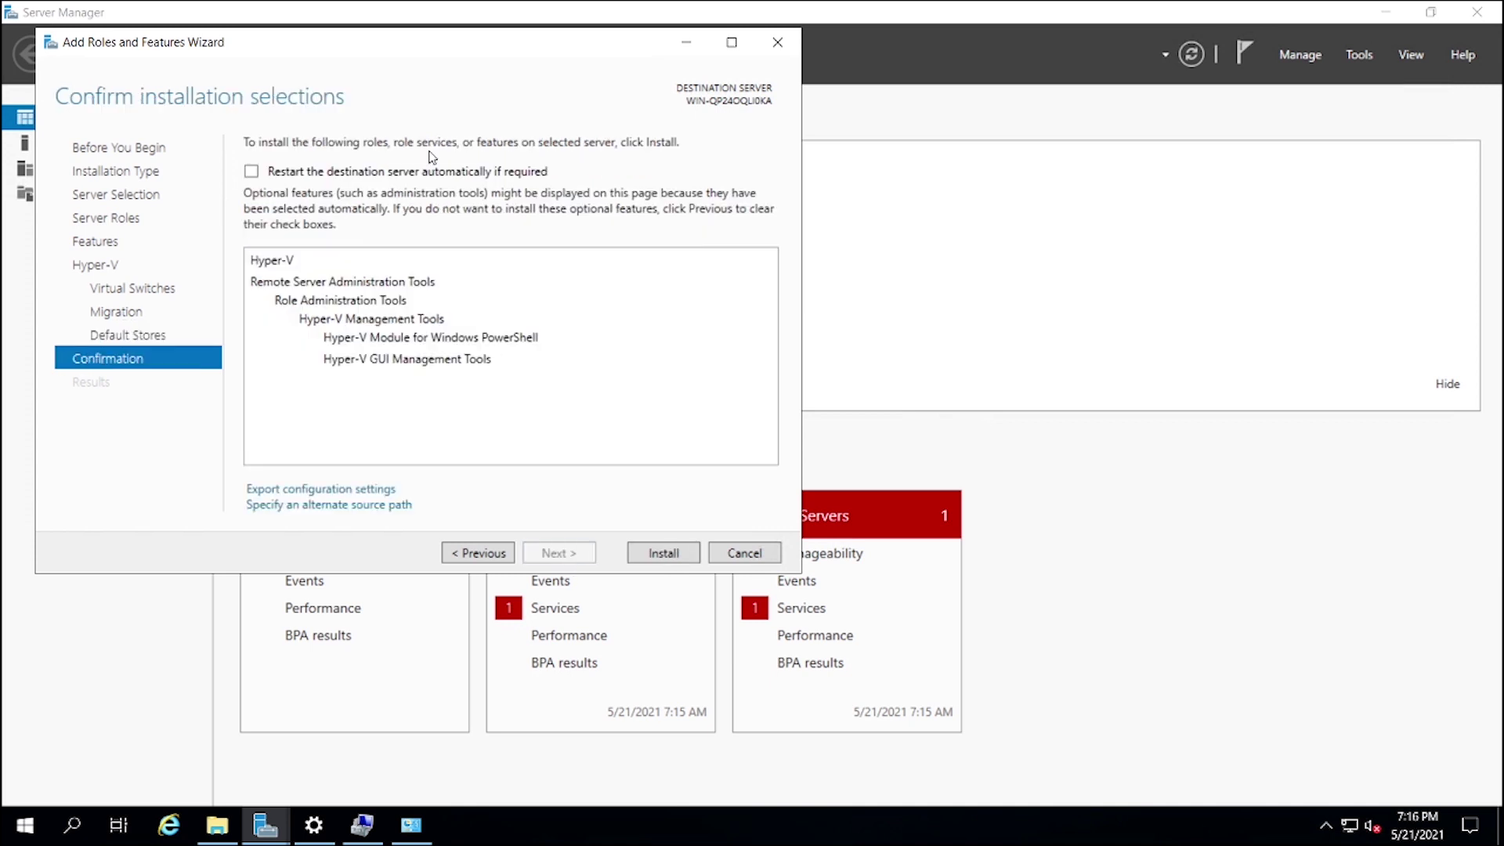
pyautogui.click(387, 177)
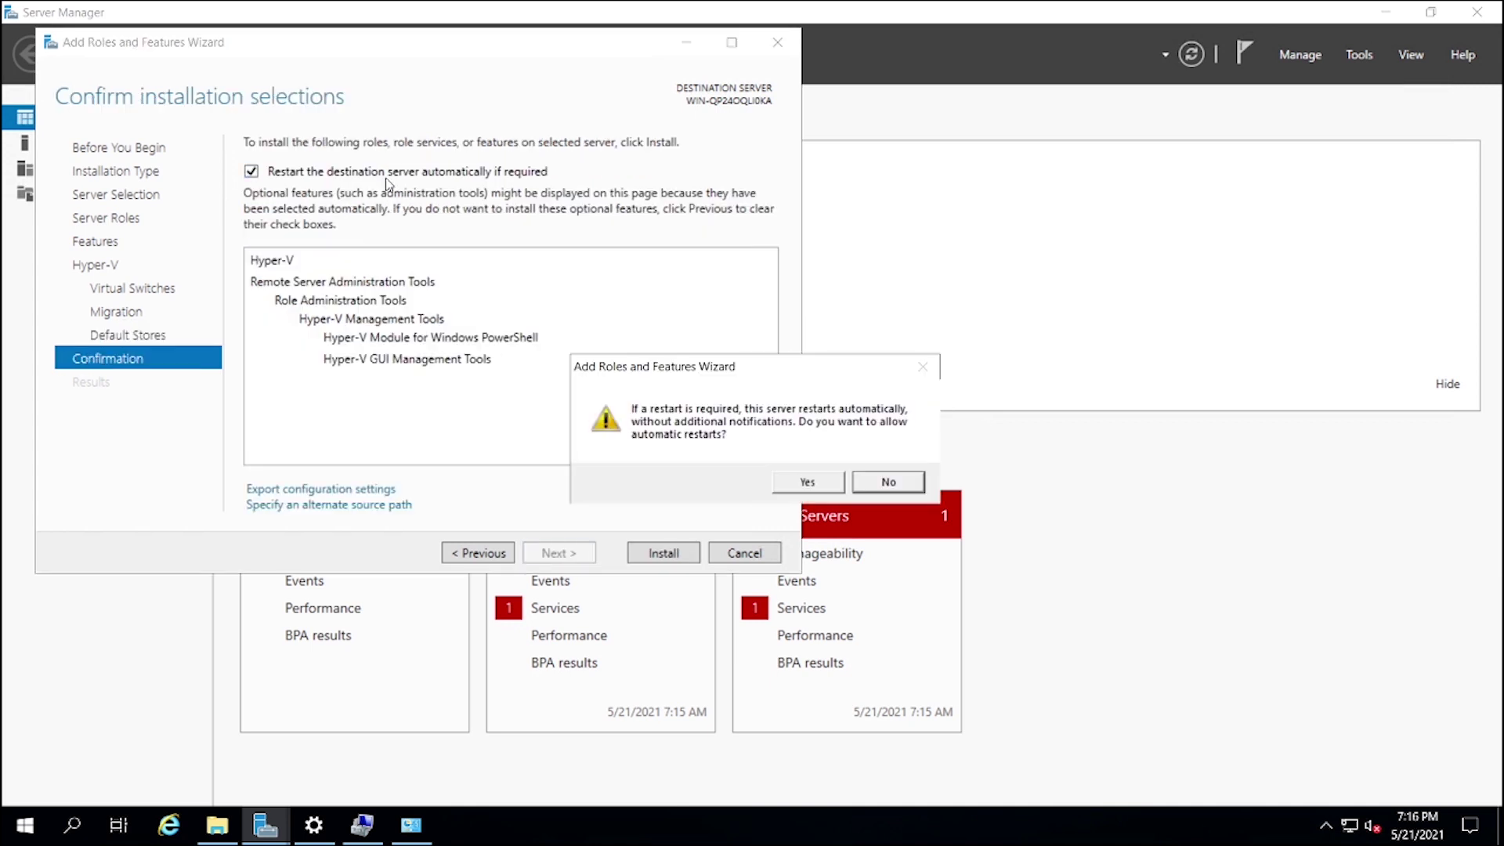
pyautogui.click(808, 490)
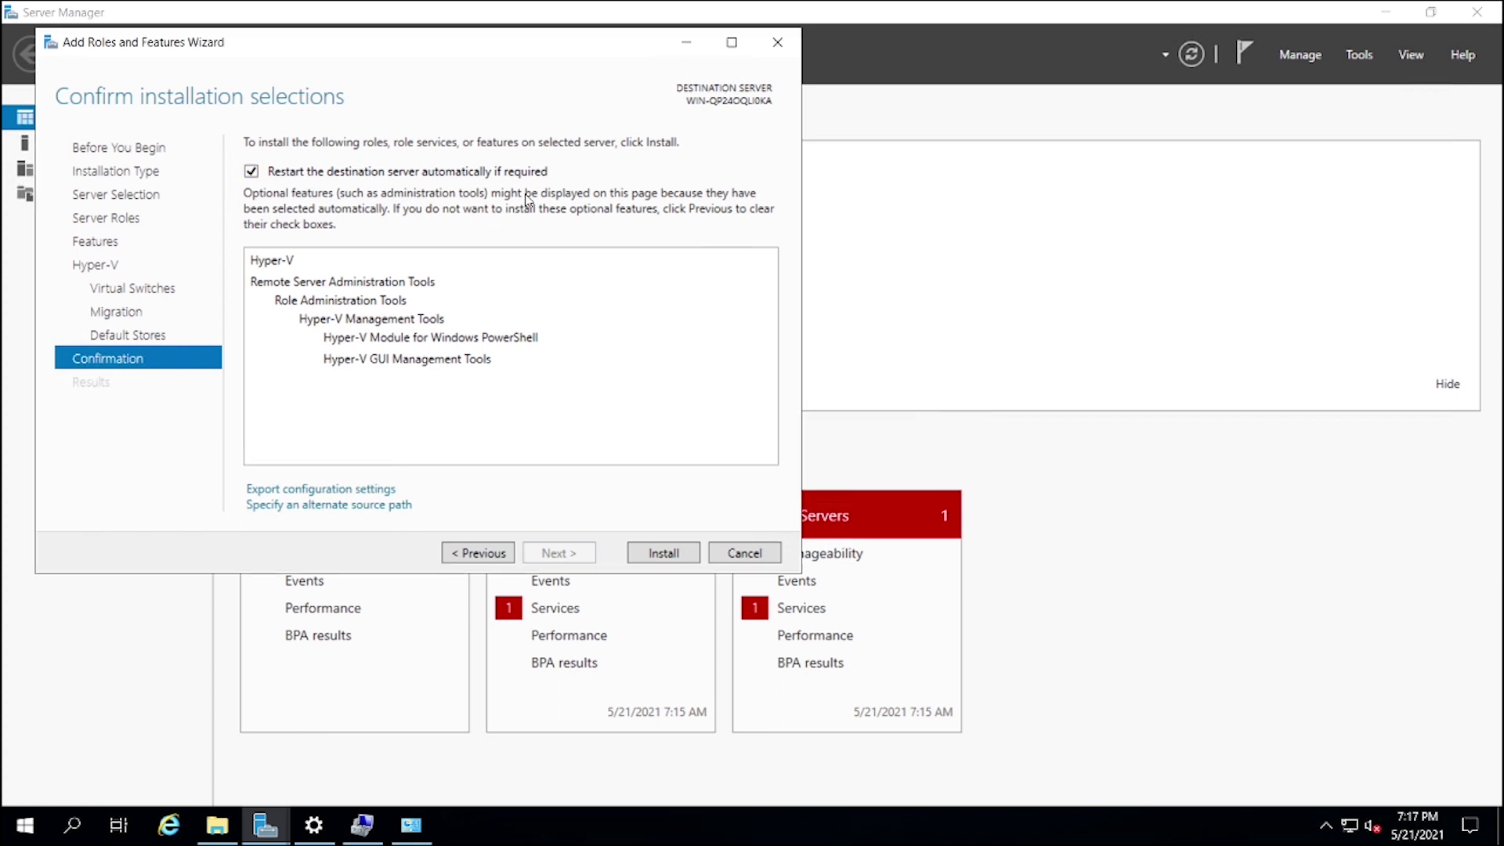
pyautogui.click(647, 554)
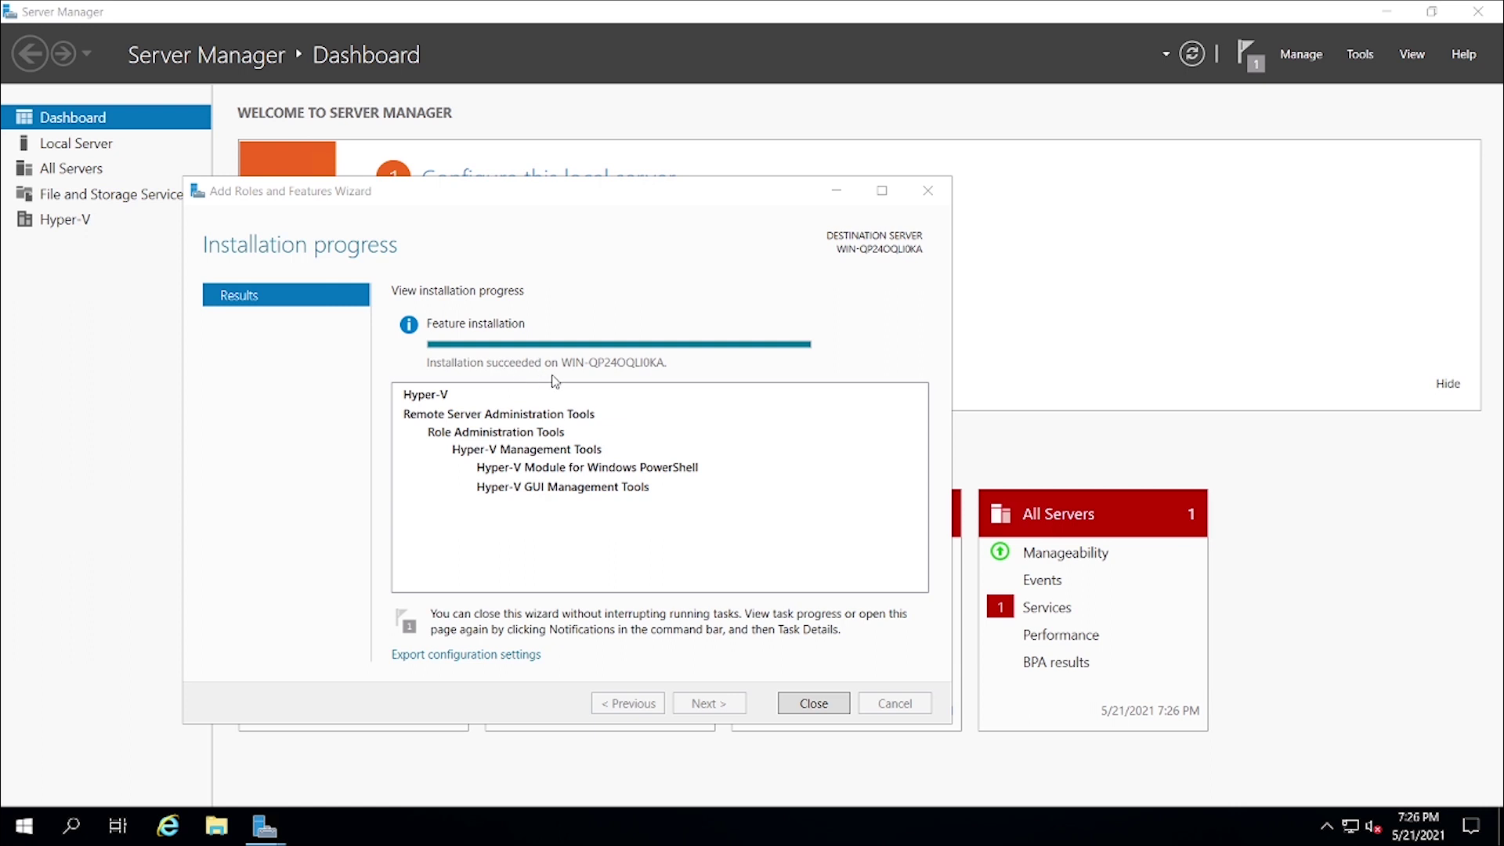
# - Close the finished installation wizard and dismiss the feature installation notification in Server Manager
pyautogui.click(814, 703)
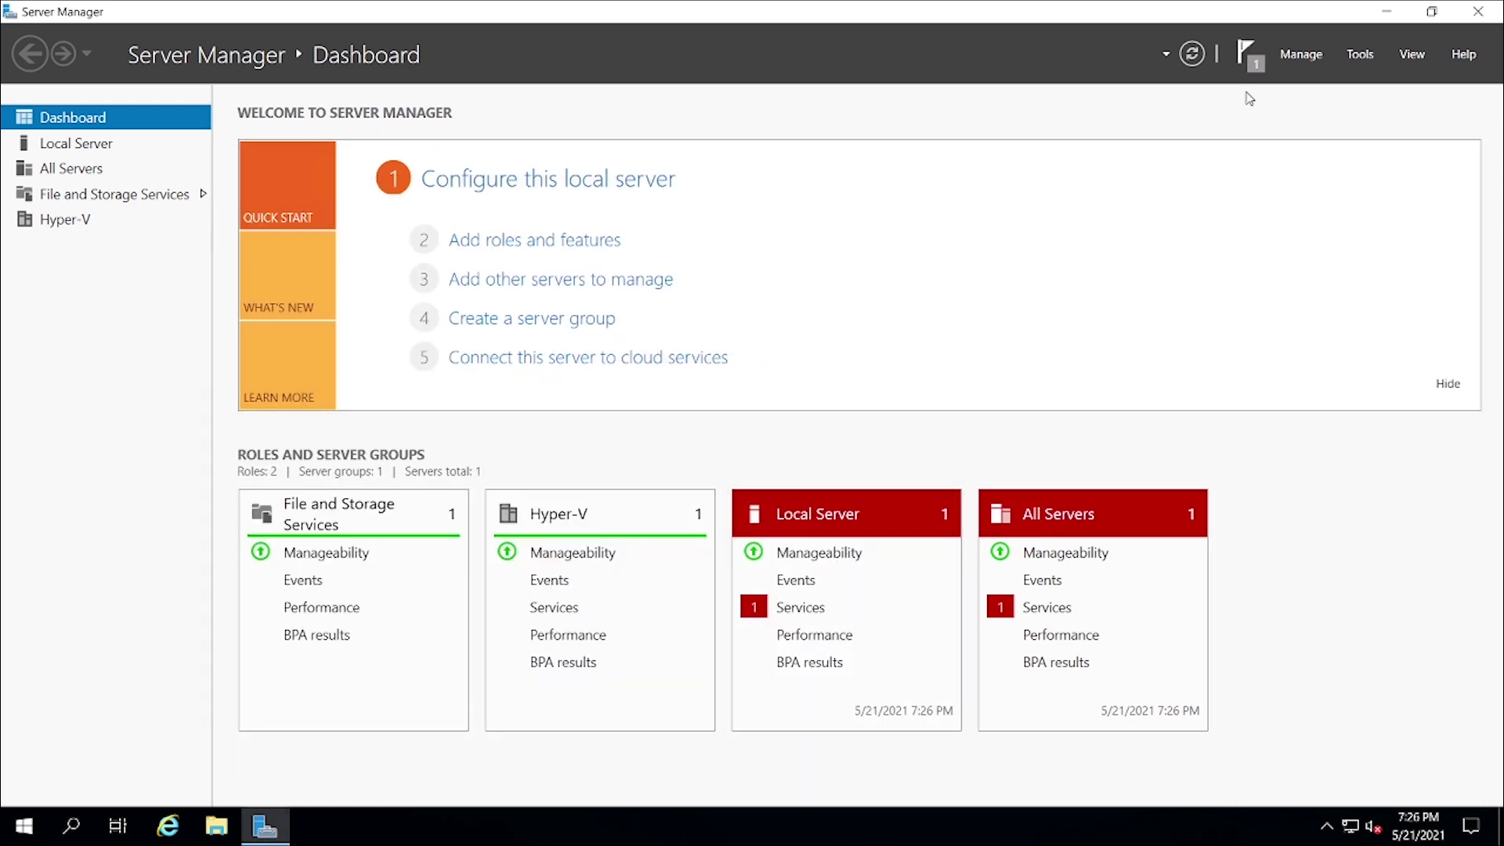
pyautogui.click(1246, 54)
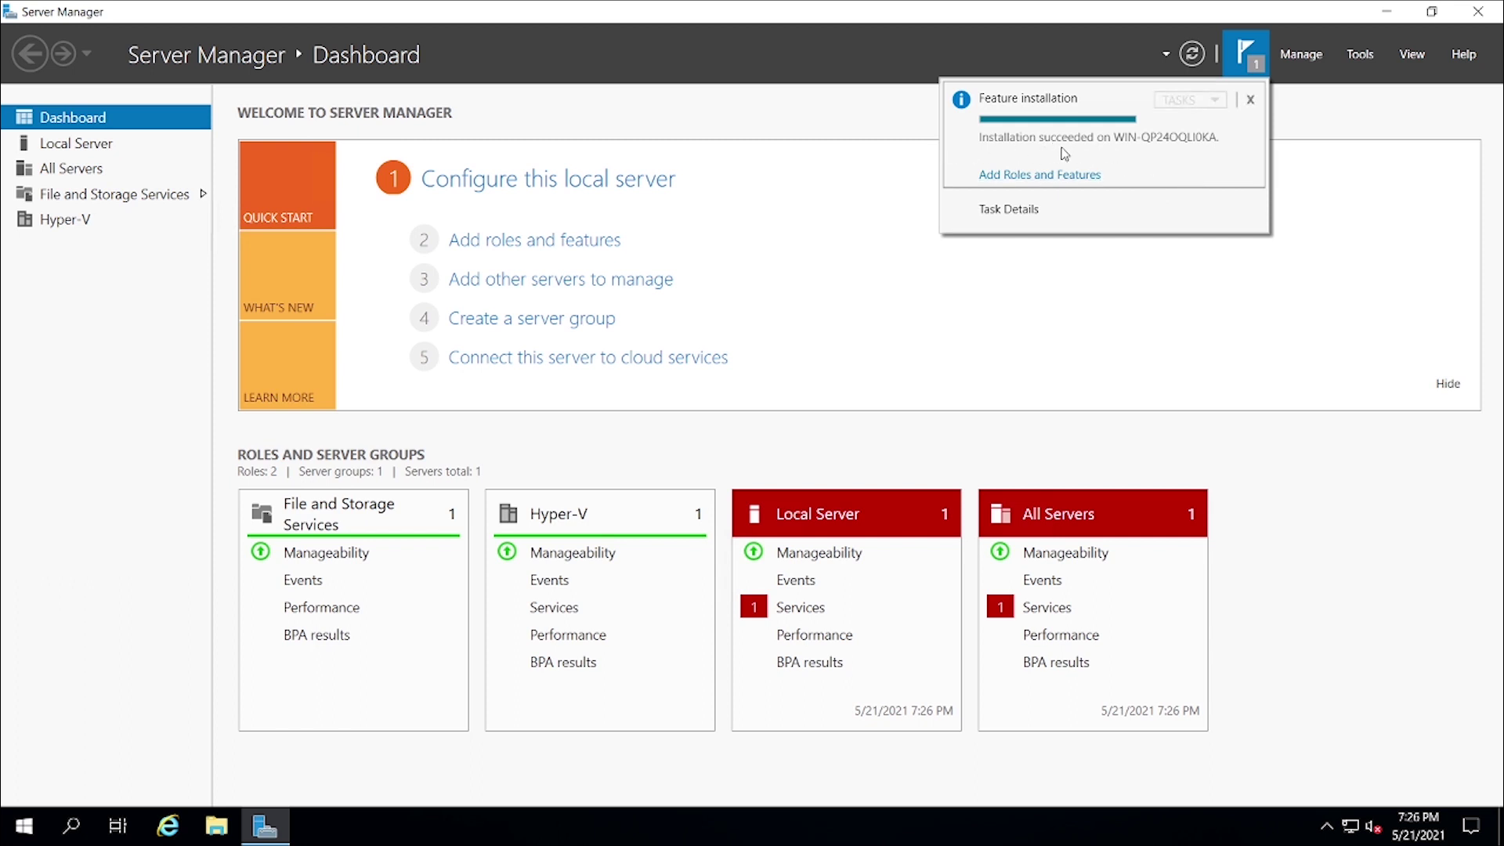
pyautogui.click(1251, 101)
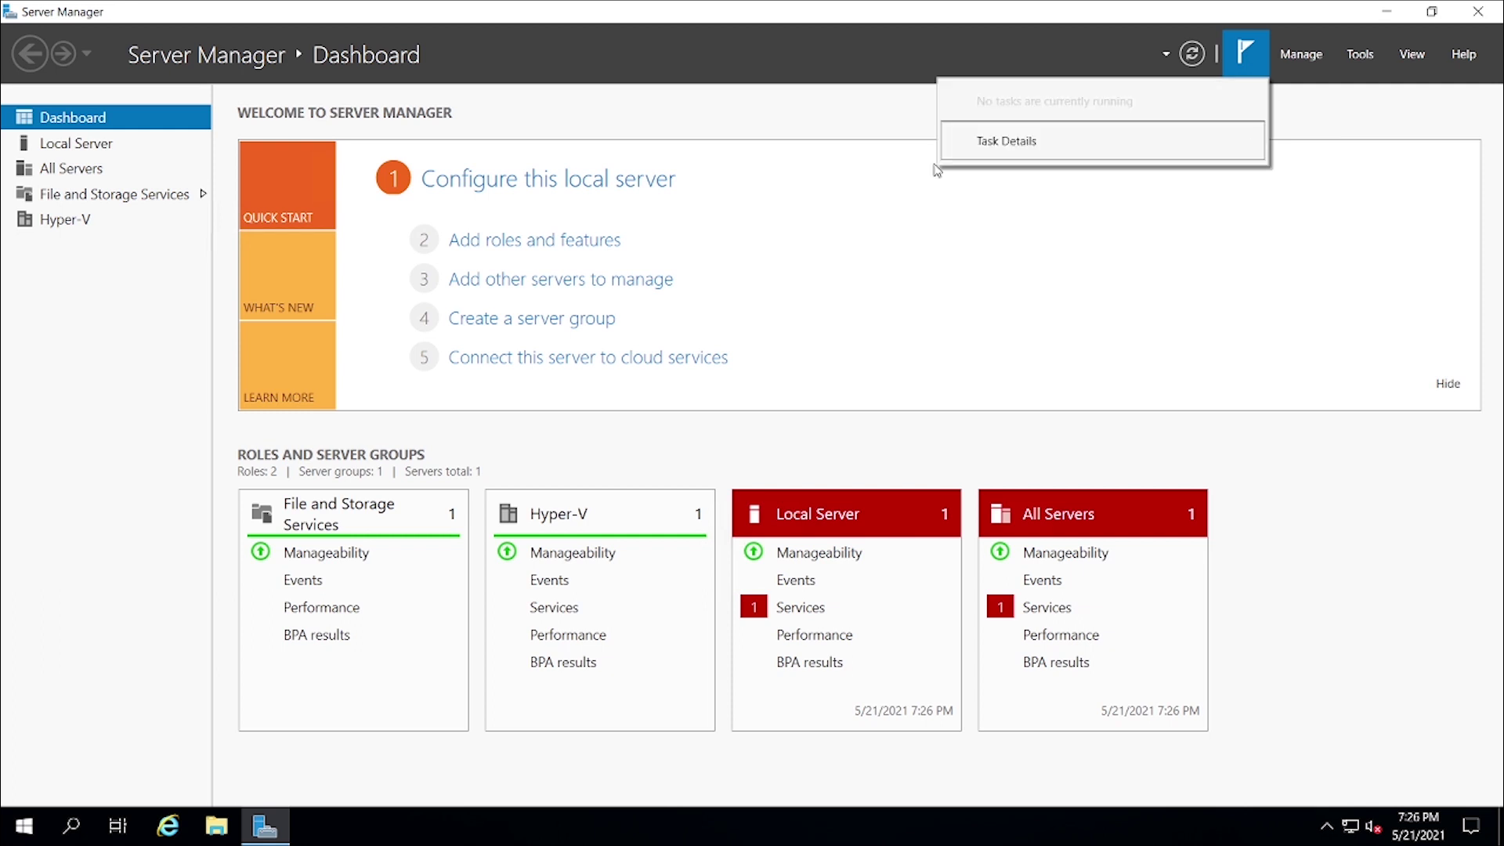
pyautogui.click(24, 825)
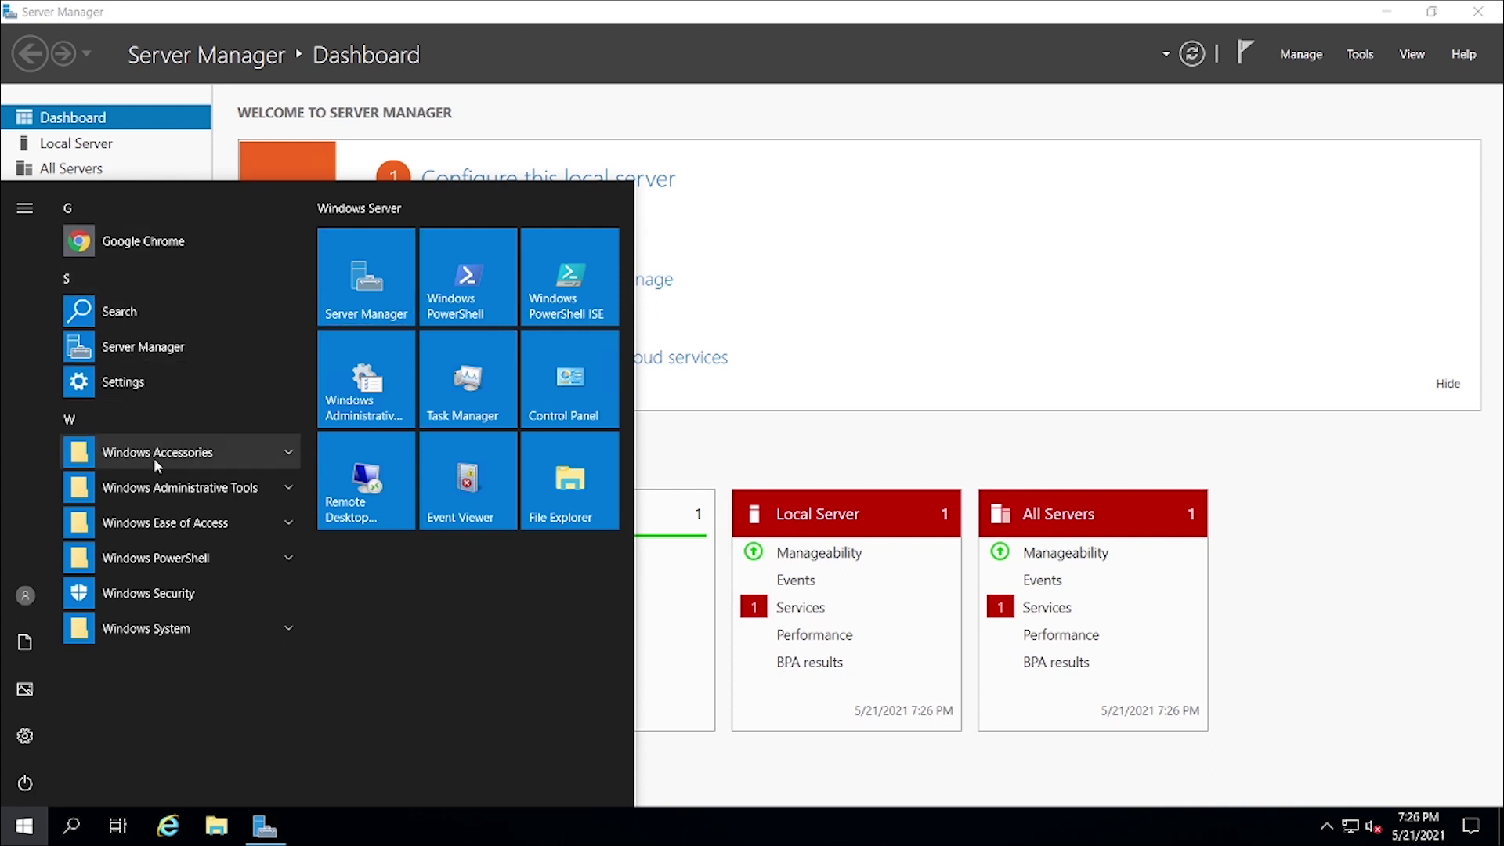
pyautogui.click(270, 489)
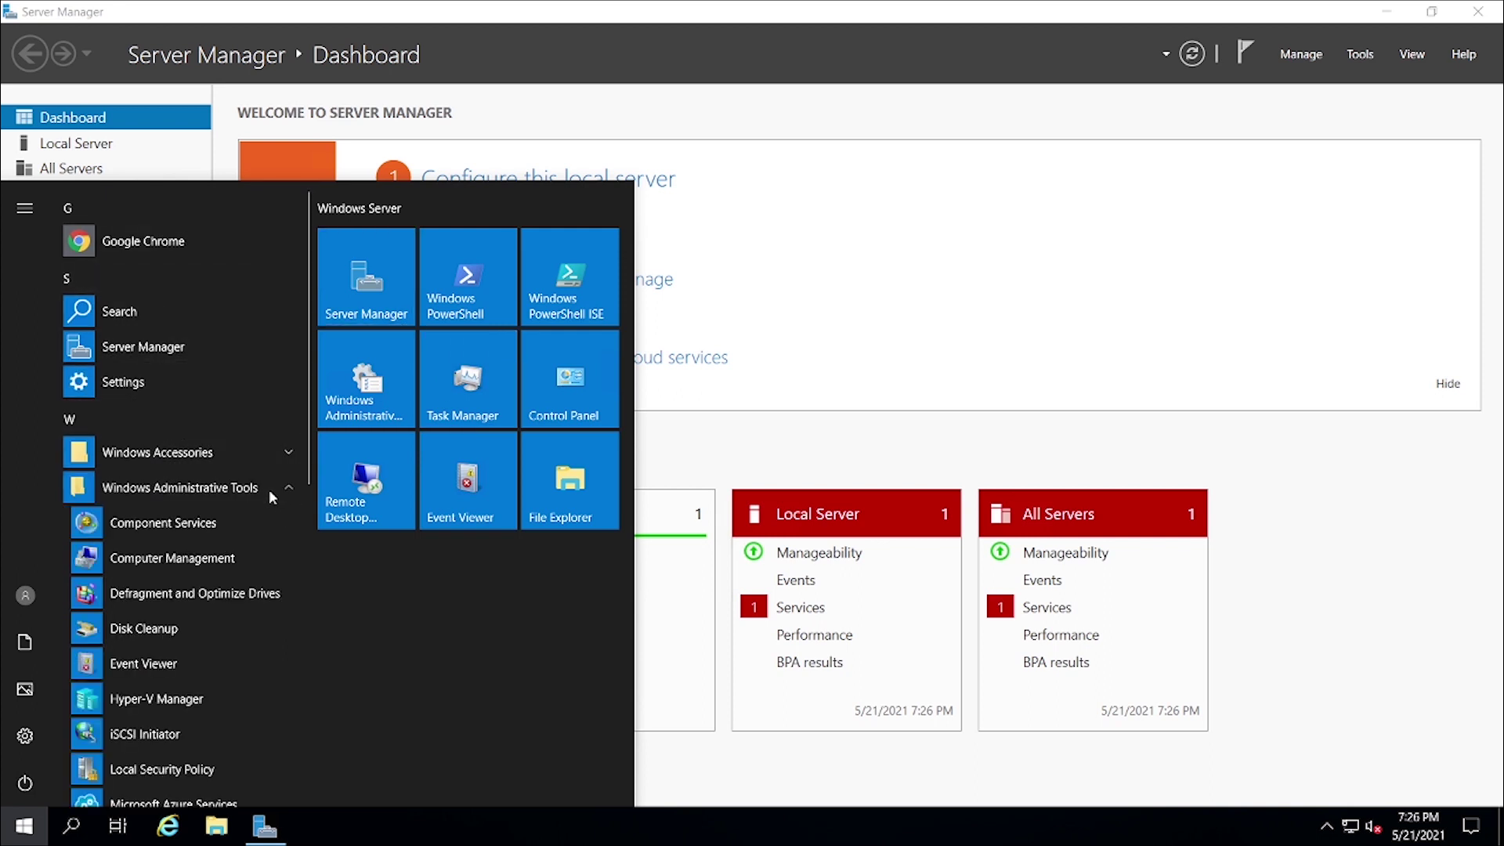
pyautogui.scroll(-5, 250, 525)
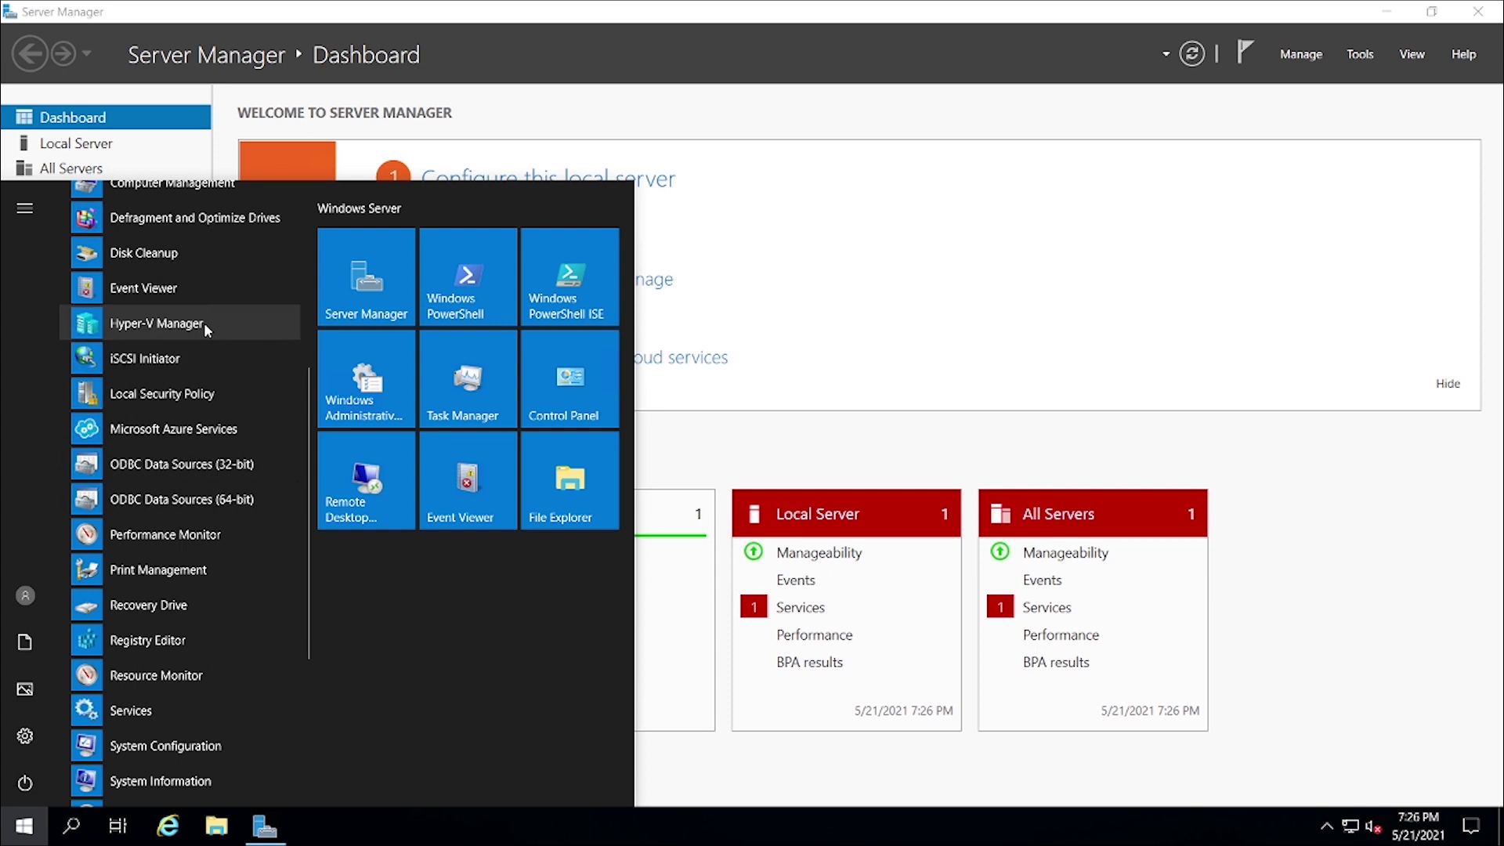
pyautogui.scroll(5, 204, 323)
pyautogui.click(21, 835)
# - Launch Hyper-V Manager from the Windows Administrative Tools and pin it to the taskbar
pyautogui.click(20, 835)
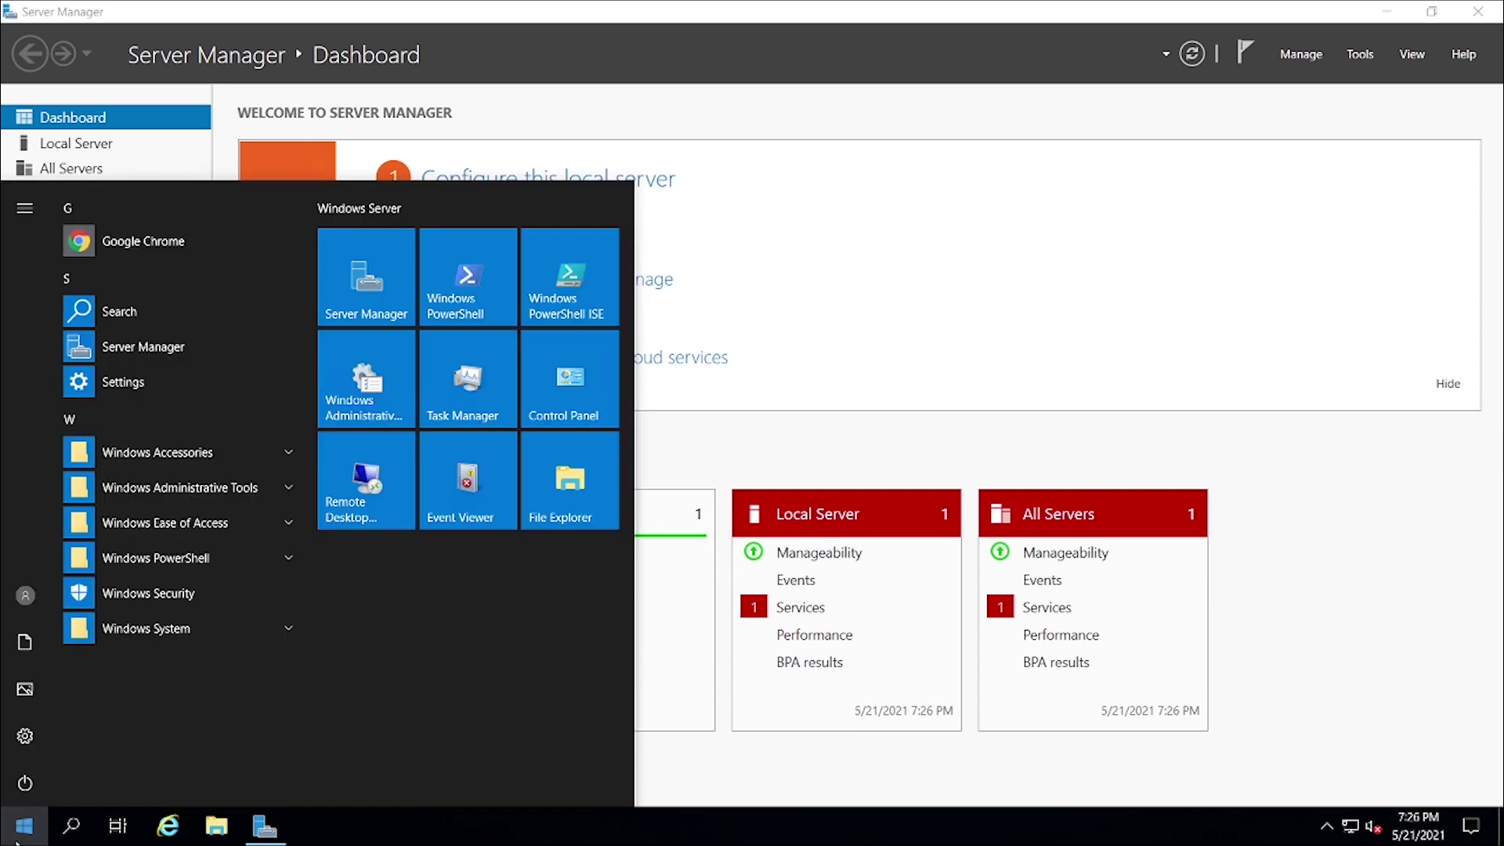
pyautogui.click(277, 489)
pyautogui.scroll(-3, 264, 509)
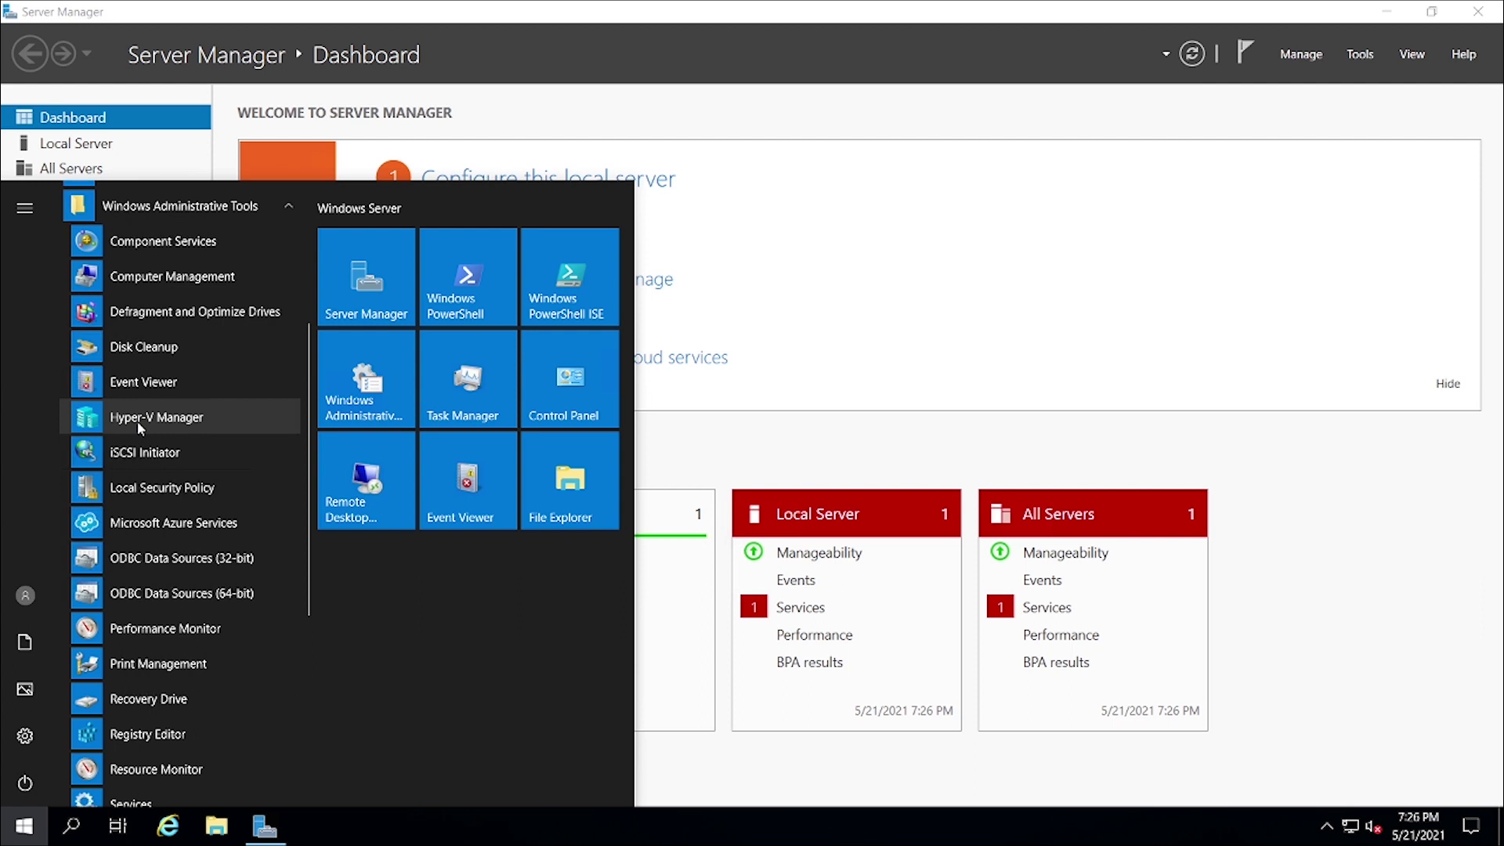
pyautogui.click(136, 421)
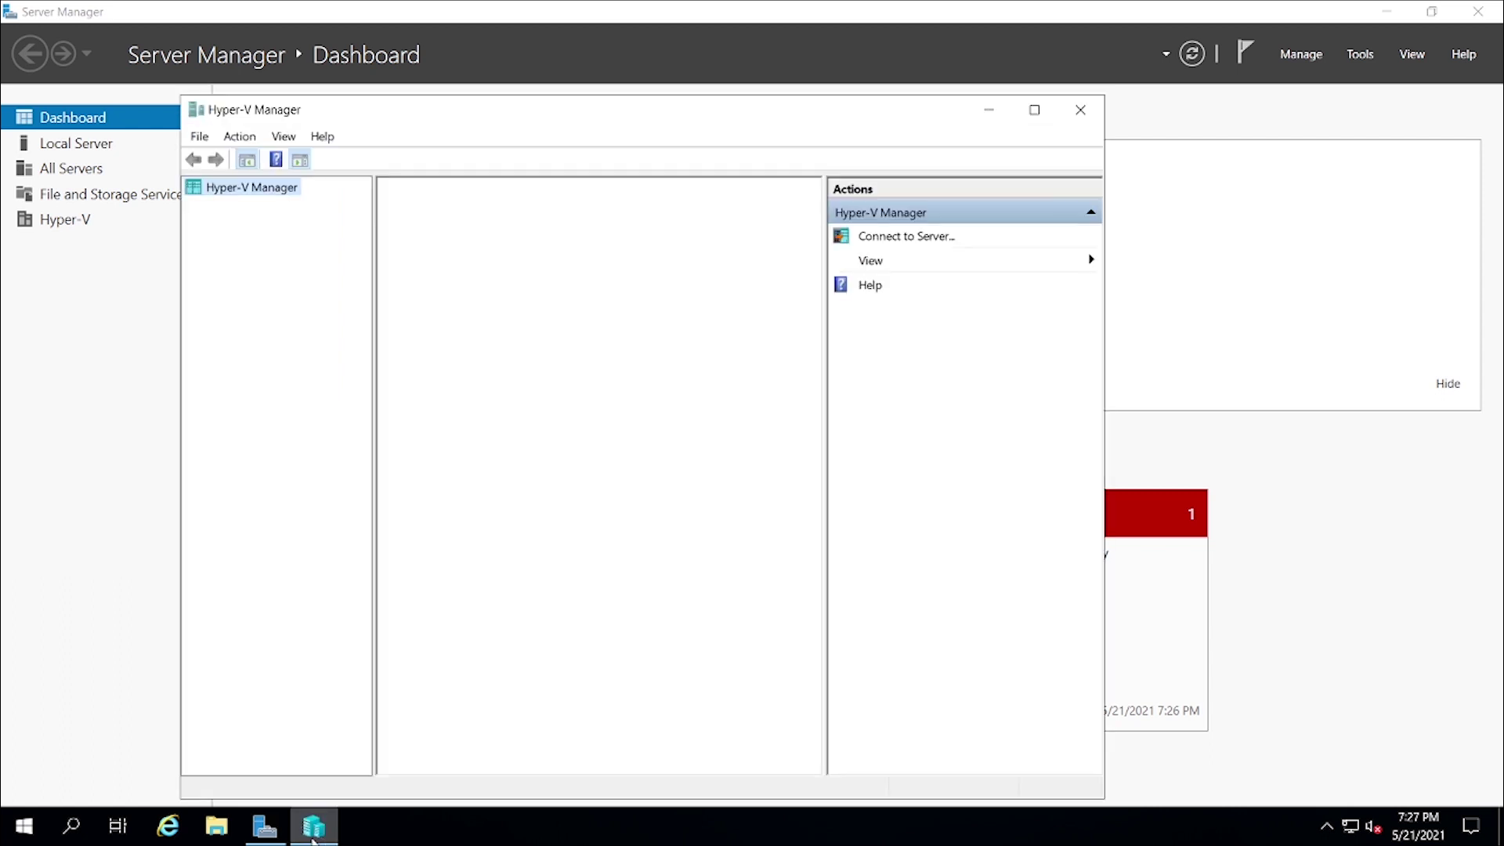
pyautogui.rightClick(310, 837)
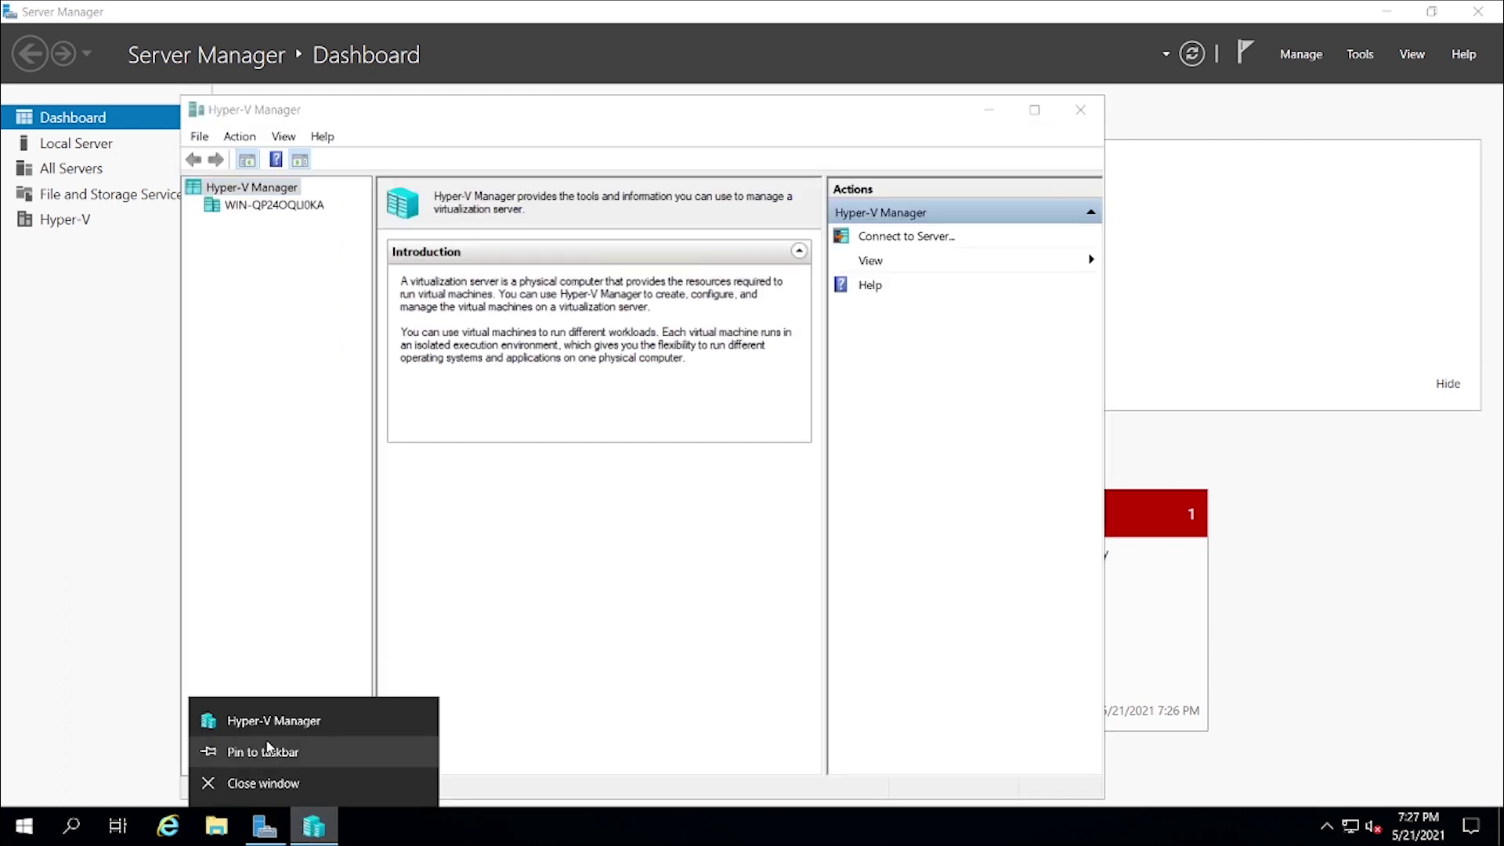
pyautogui.click(266, 752)
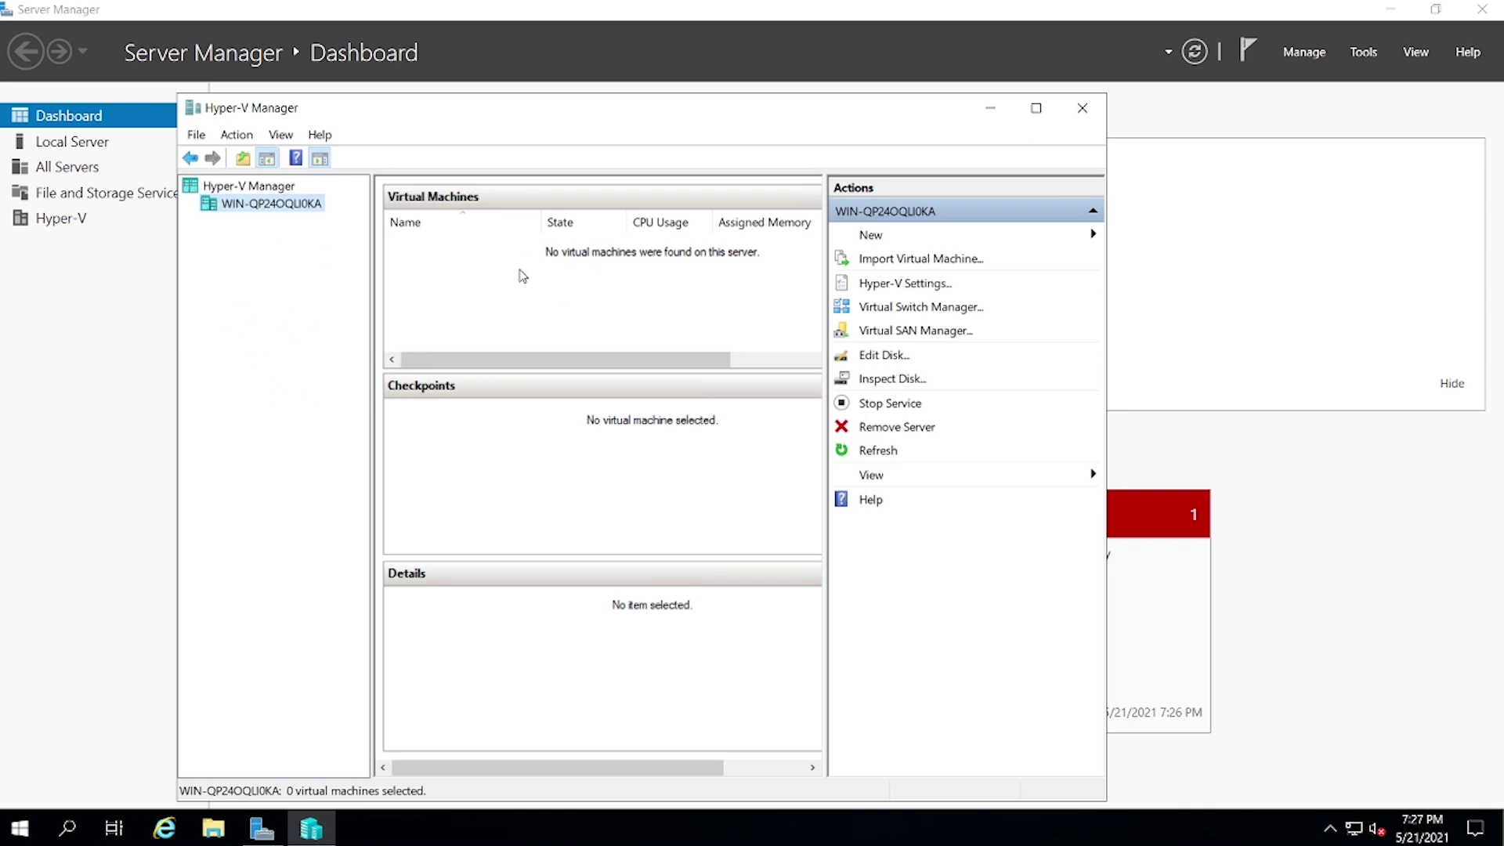
pyautogui.click(213, 829)
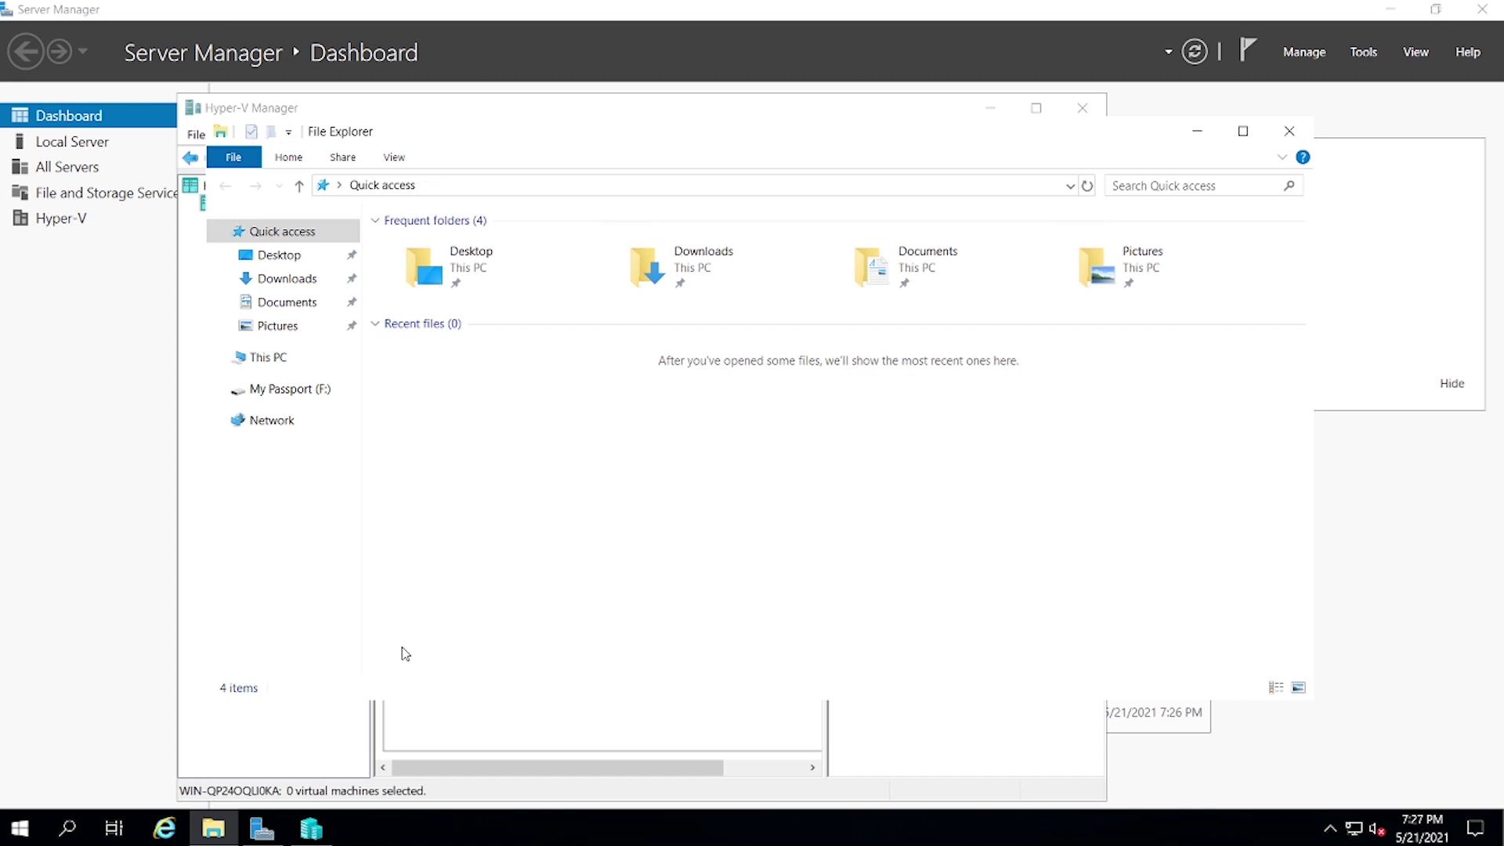
pyautogui.click(1197, 131)
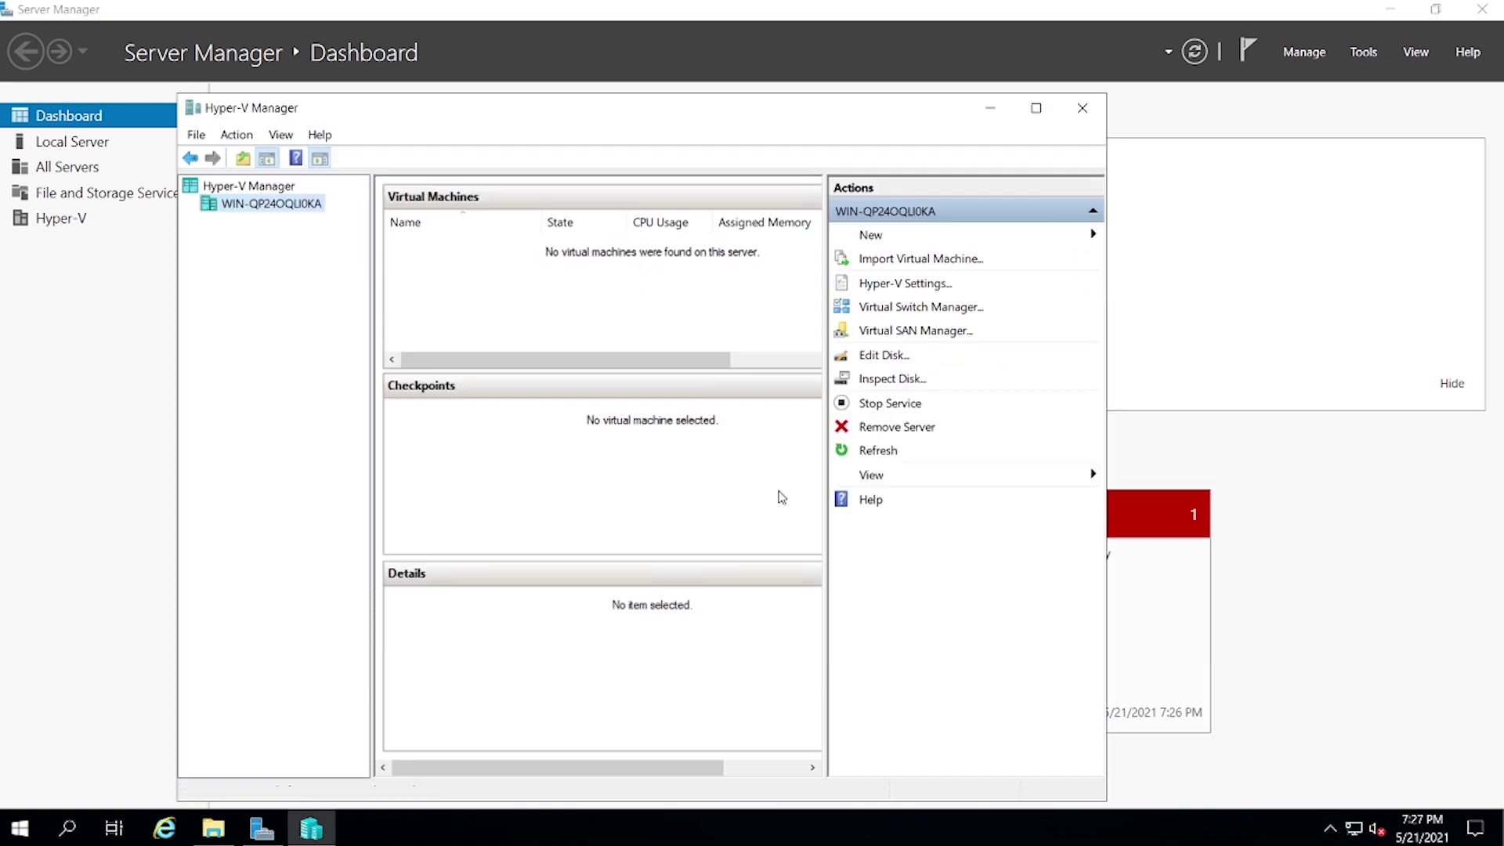
pyautogui.click(559, 326)
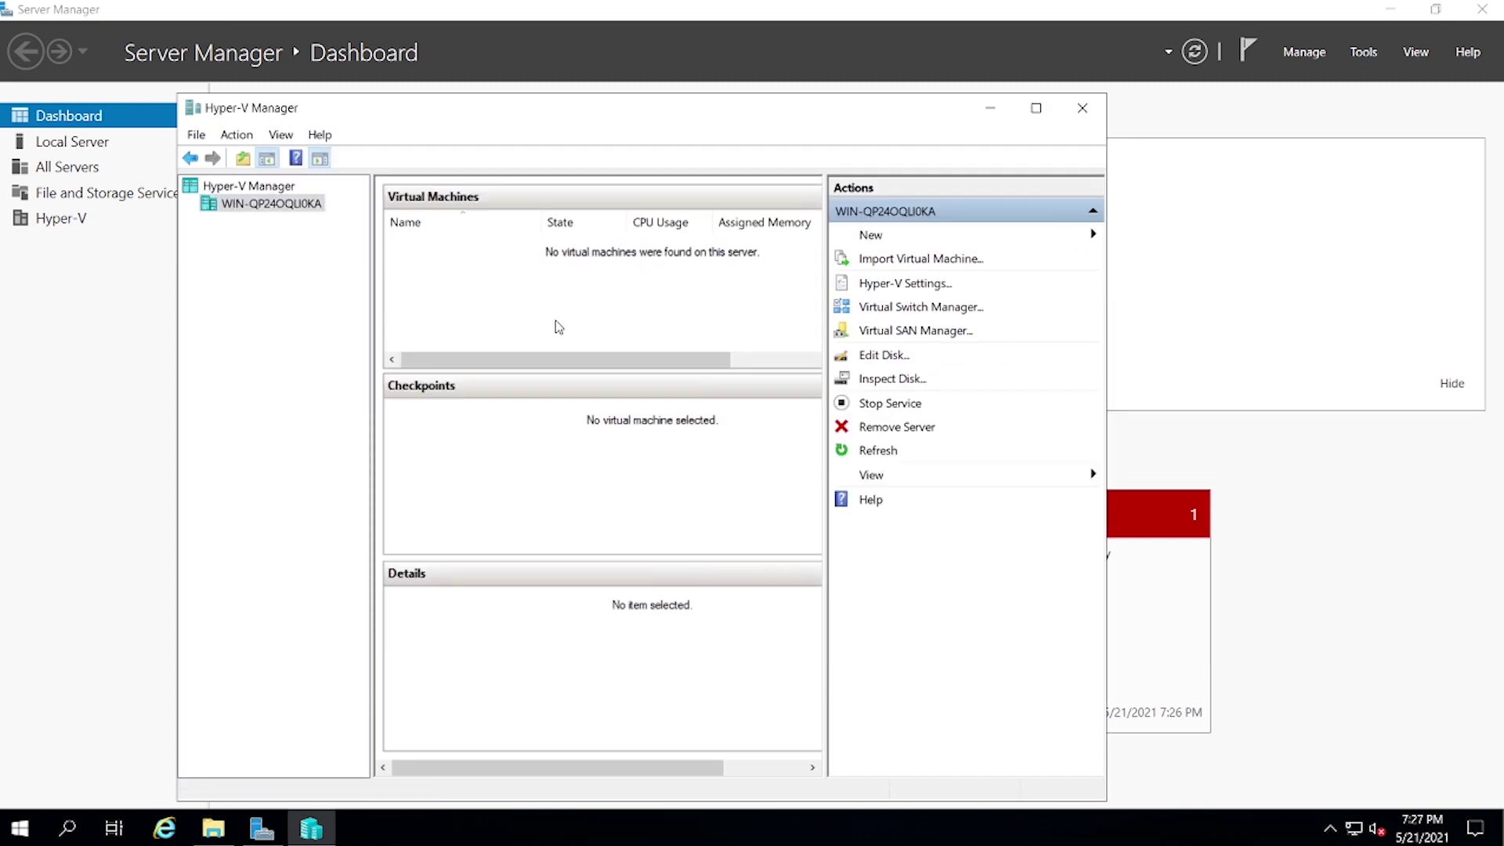